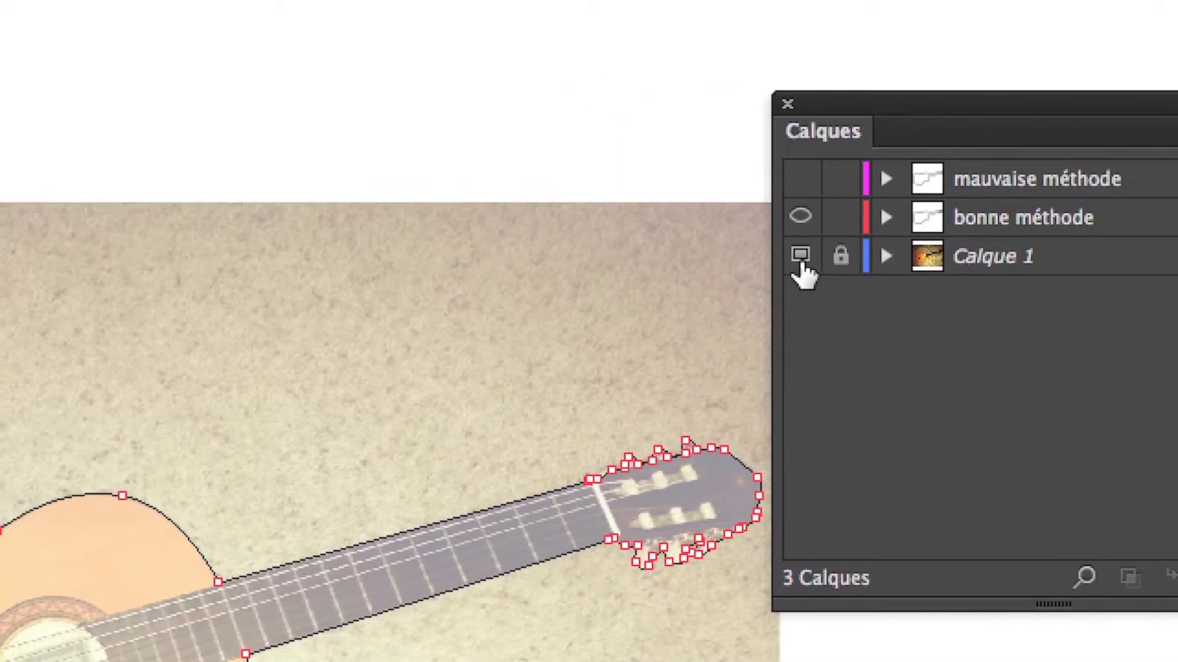
# Toggle the guitar photo layer Calque 1 to compare it with the traced outline, leaving the layer hidden.
pyautogui.click(800, 256)
pyautogui.click(799, 256)
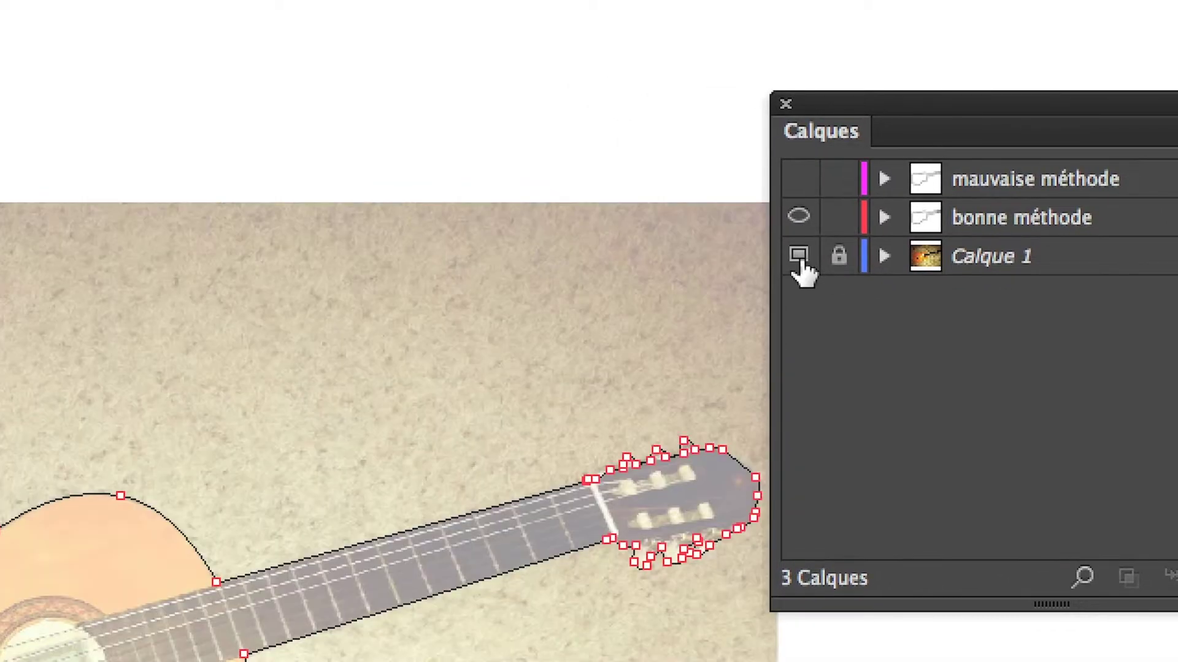
pyautogui.click(799, 256)
pyautogui.click(799, 256)
pyautogui.click(799, 256)
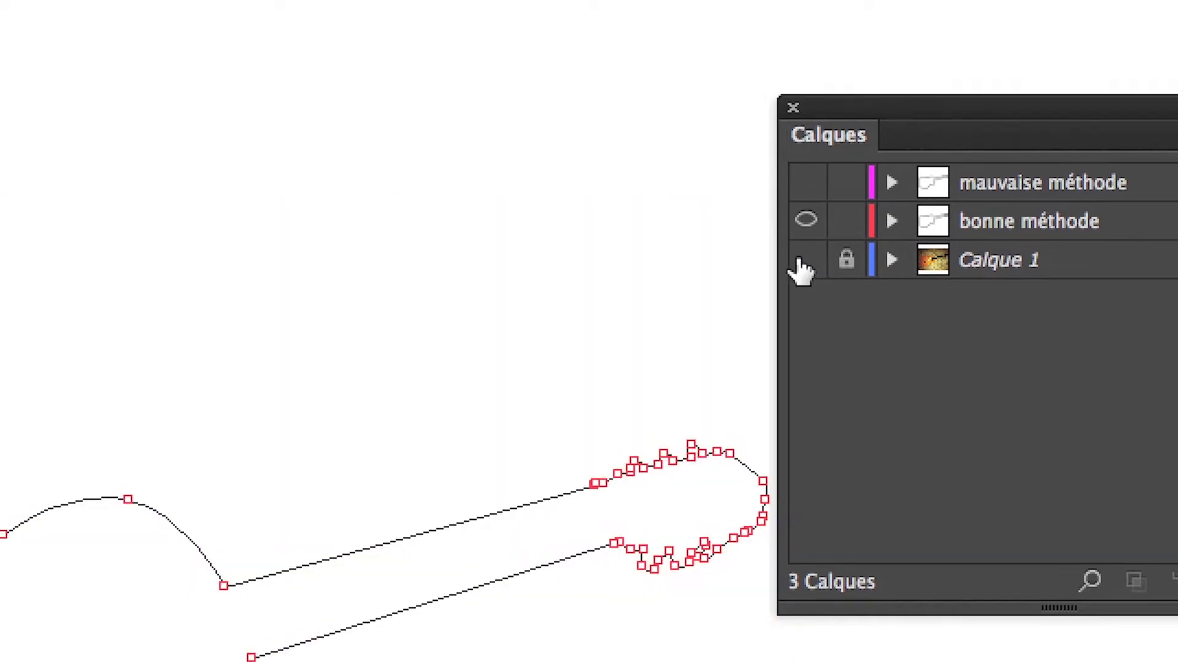
pyautogui.click(607, 18)
pyautogui.click(634, 18)
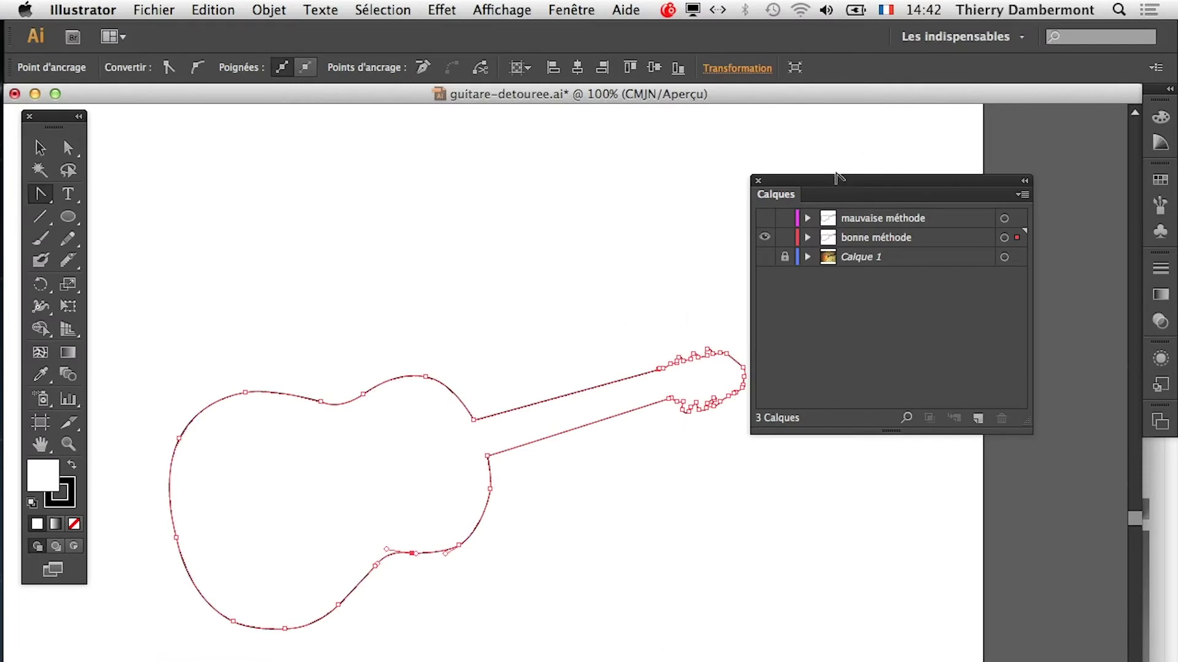
# Move the layer list clear of the artwork and fill the traced guitar outline with the light green swatch.
pyautogui.moveTo(839, 178); pyautogui.dragTo(742, 582)
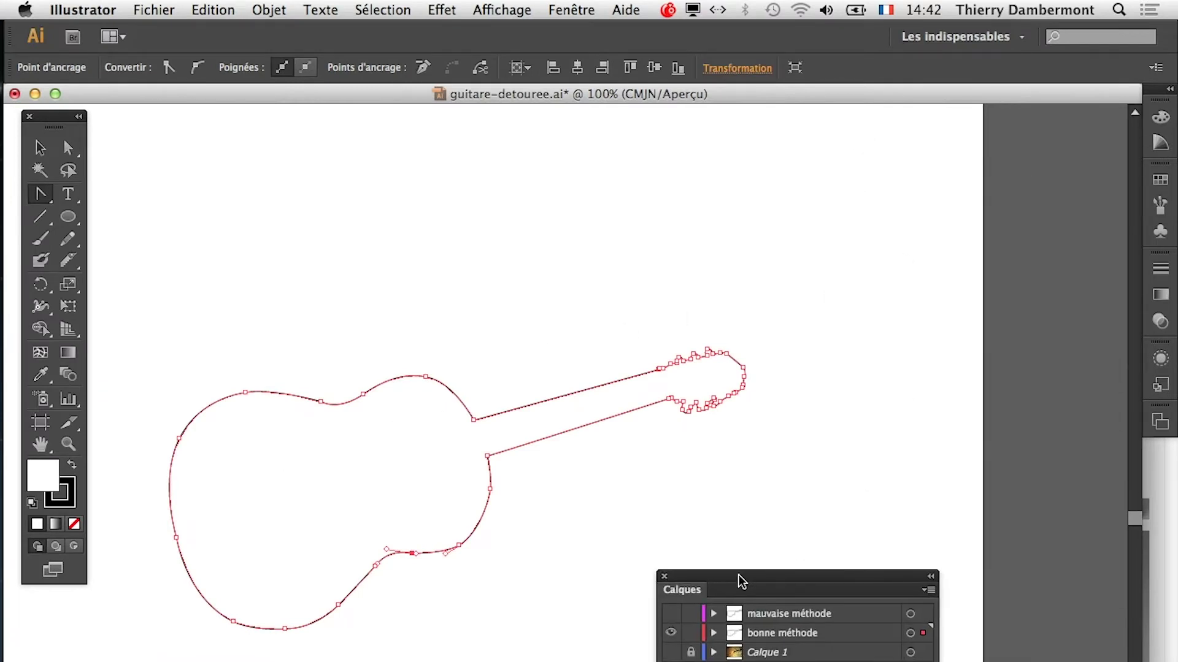
pyautogui.click(1163, 179)
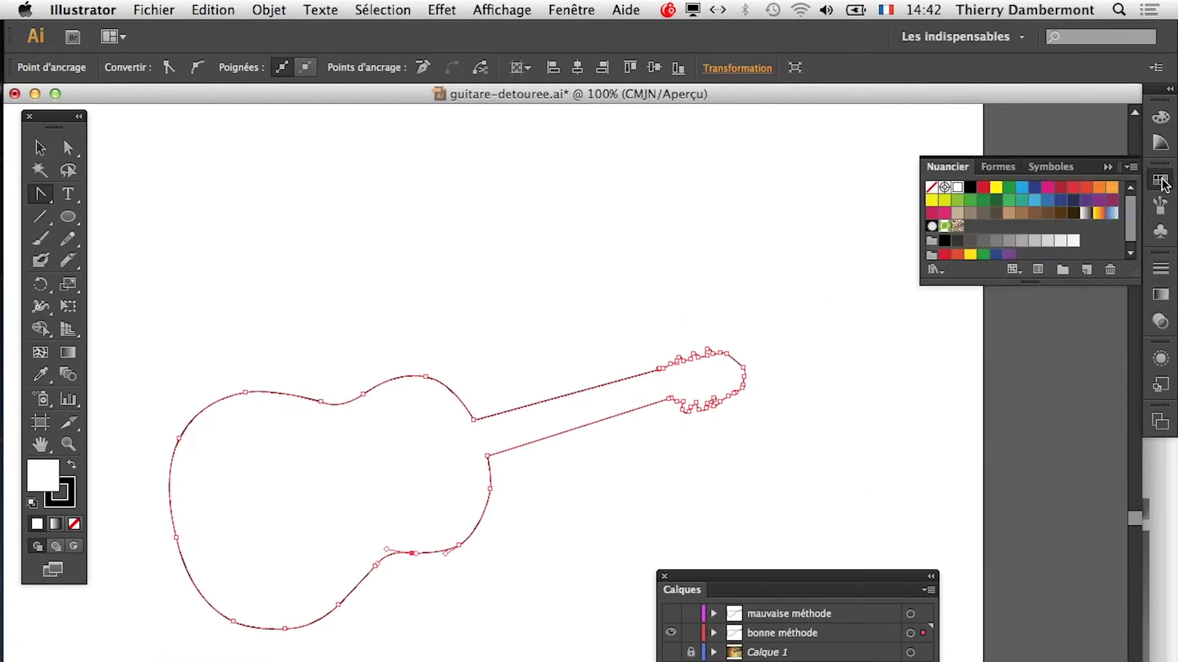
pyautogui.click(956, 202)
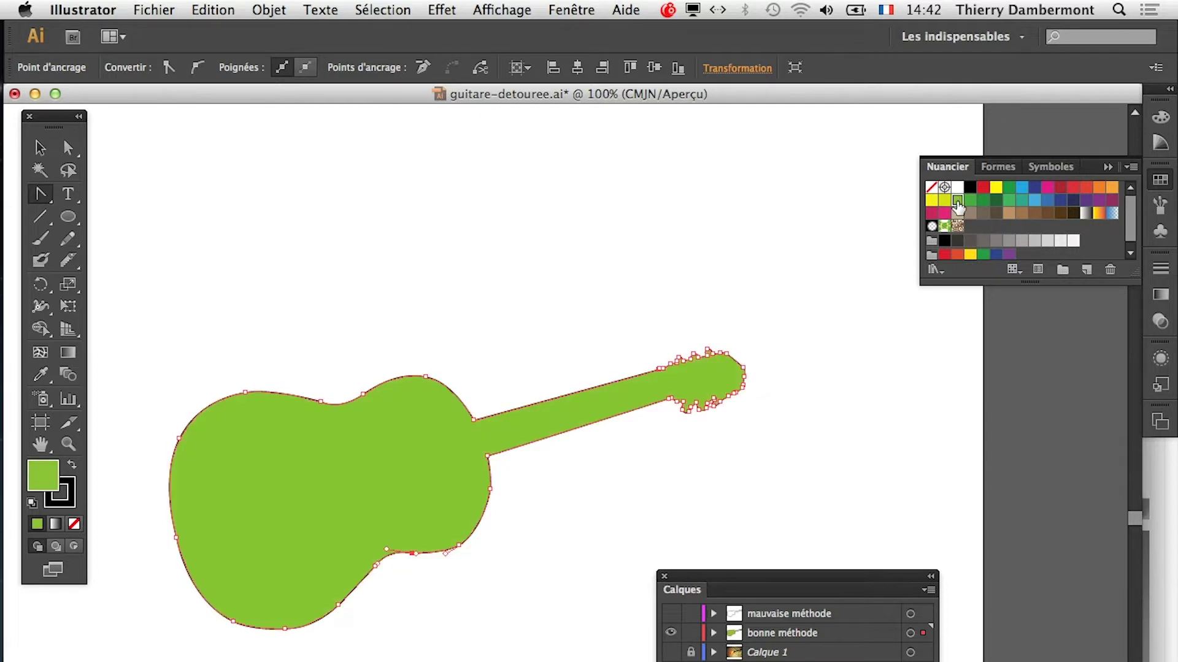
# Activate the guitar's black stroke, detach the Stroke settings for easy access and set the weight to 13 pt.
pyautogui.click(67, 507)
pyautogui.click(542, 7)
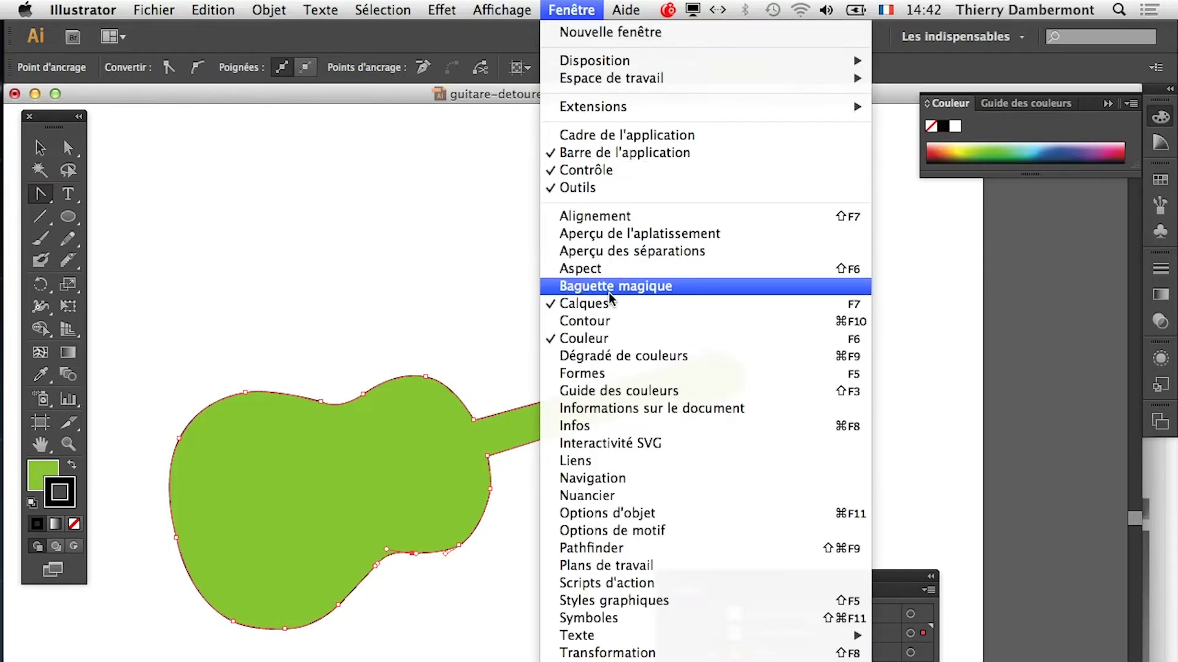
pyautogui.click(614, 337)
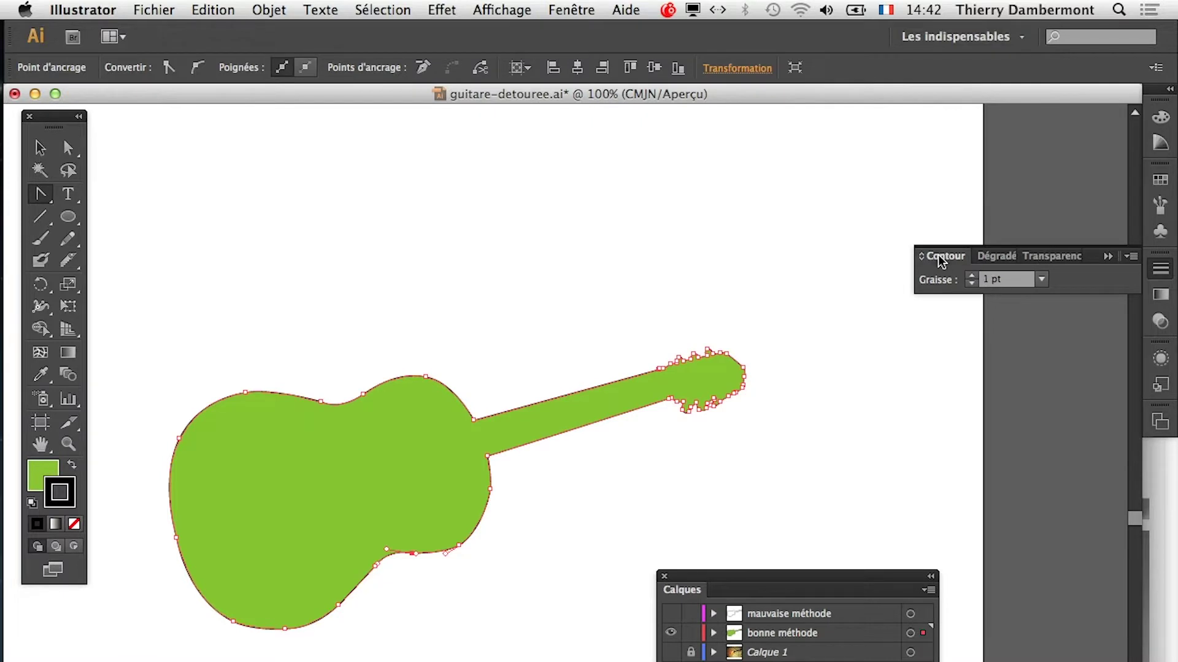
pyautogui.moveTo(941, 258); pyautogui.dragTo(795, 187)
pyautogui.click(1106, 257)
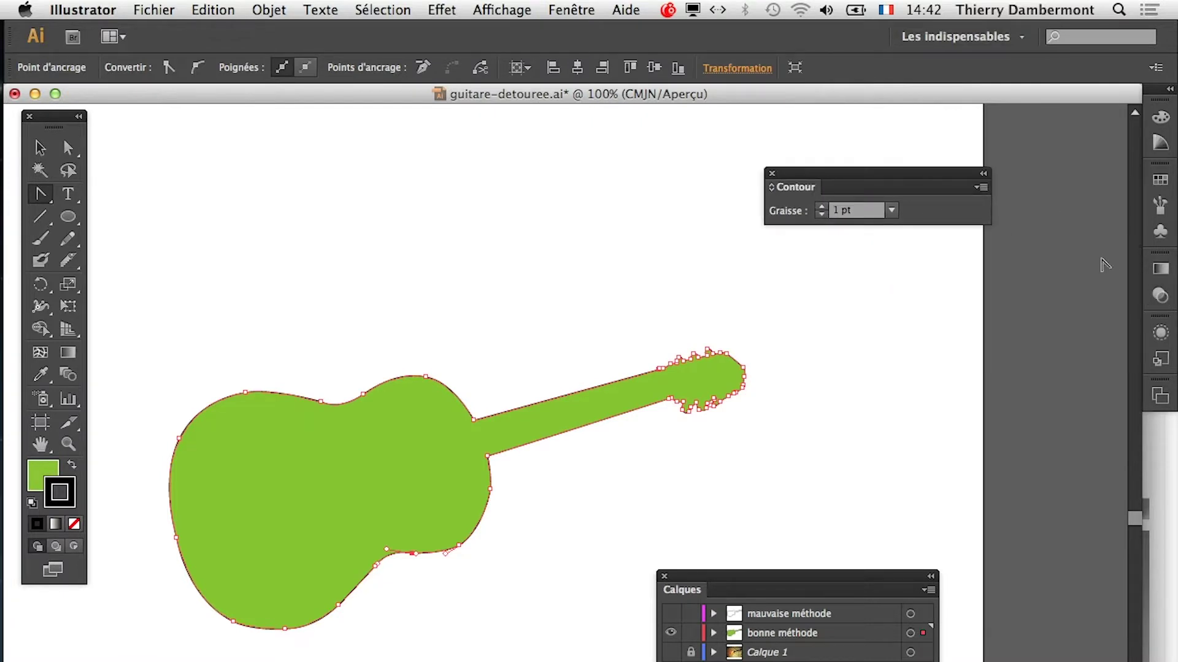
pyautogui.click(821, 207)
pyautogui.click(822, 206)
pyautogui.click(821, 206)
pyautogui.click(821, 207)
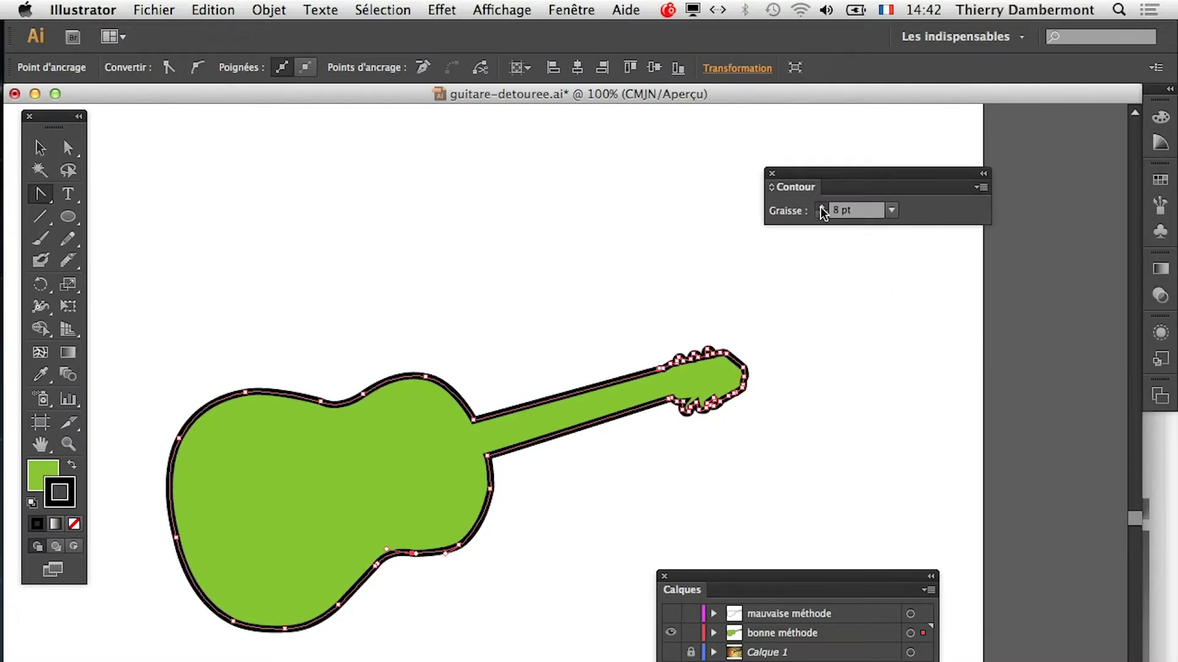
pyautogui.click(821, 206)
pyautogui.click(821, 206)
pyautogui.click(821, 207)
pyautogui.click(822, 207)
pyautogui.click(821, 207)
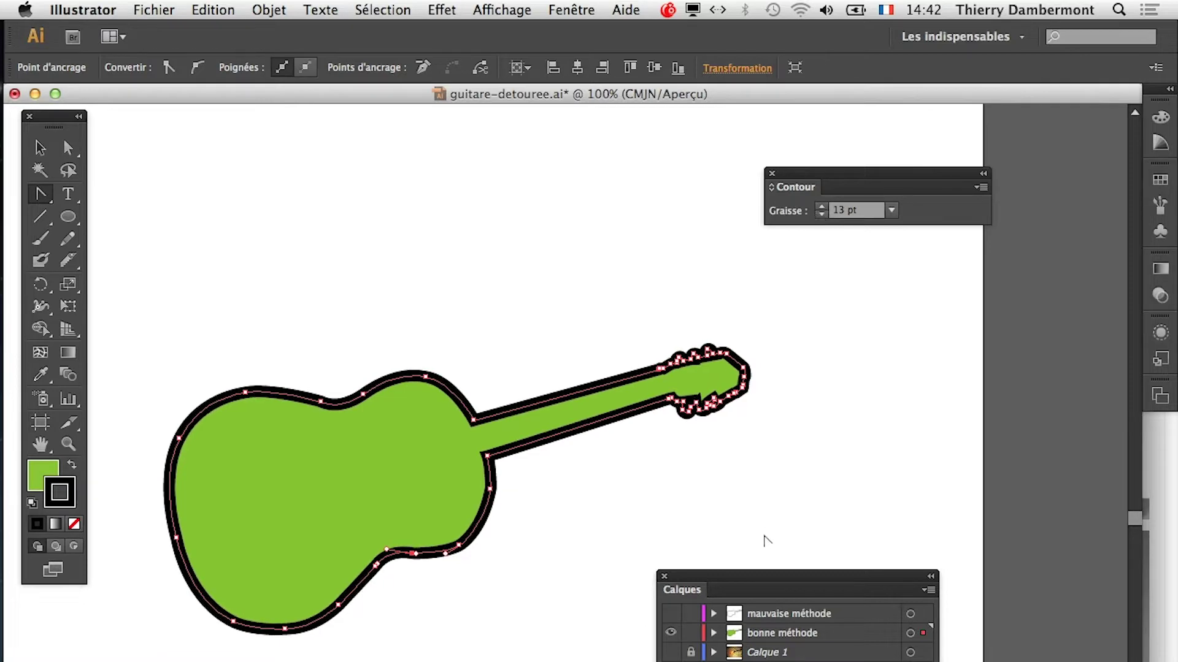
# Show the guitar path's appearance attributes in an enlarged floating view and move the 13 pt stroke beneath the green fill.
pyautogui.click(552, 9)
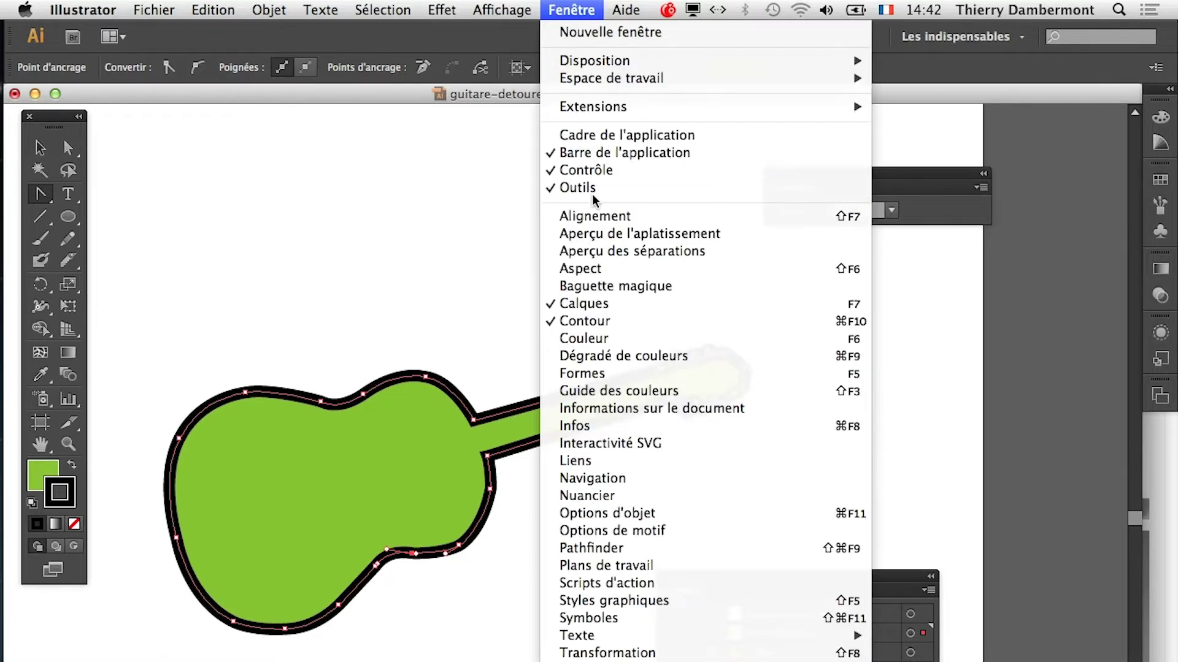
pyautogui.click(604, 268)
pyautogui.moveTo(951, 322); pyautogui.dragTo(838, 313)
pyautogui.click(1107, 321)
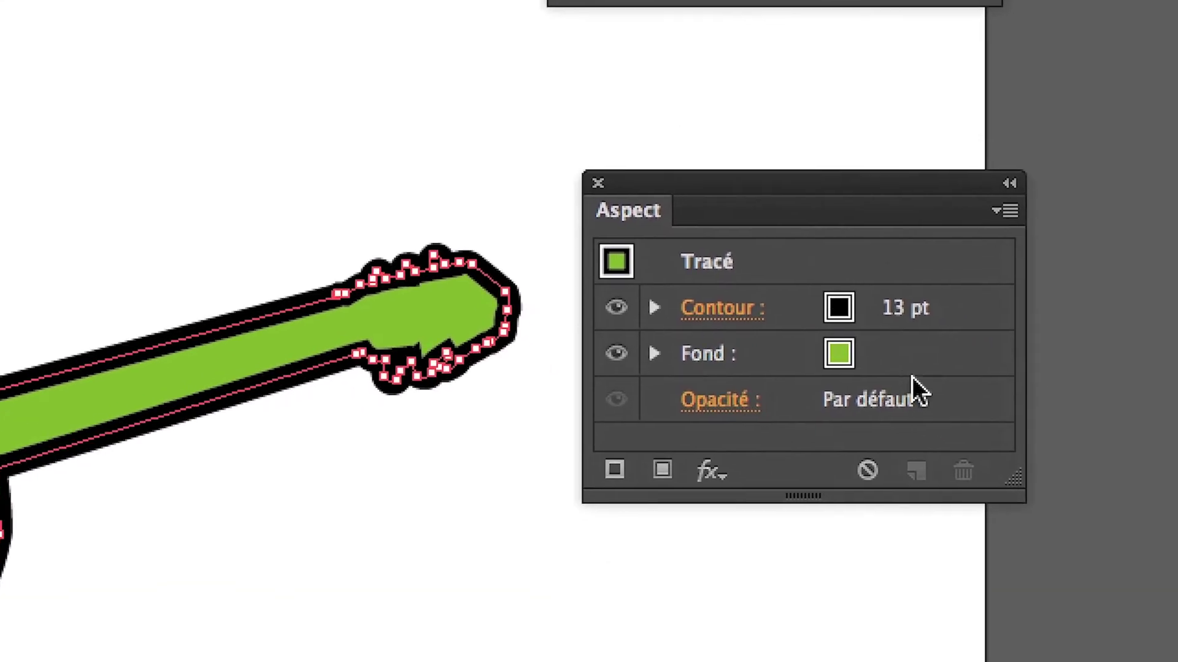
pyautogui.moveTo(1141, 611); pyautogui.dragTo(1156, 661)
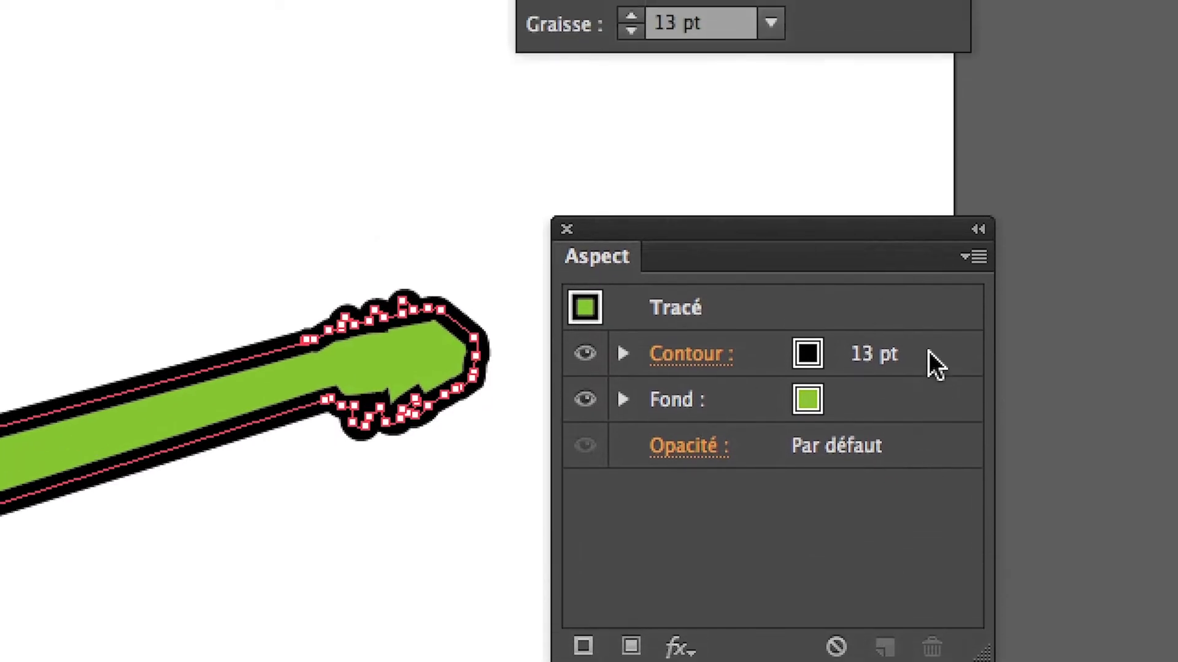
pyautogui.moveTo(922, 211); pyautogui.dragTo(914, 258)
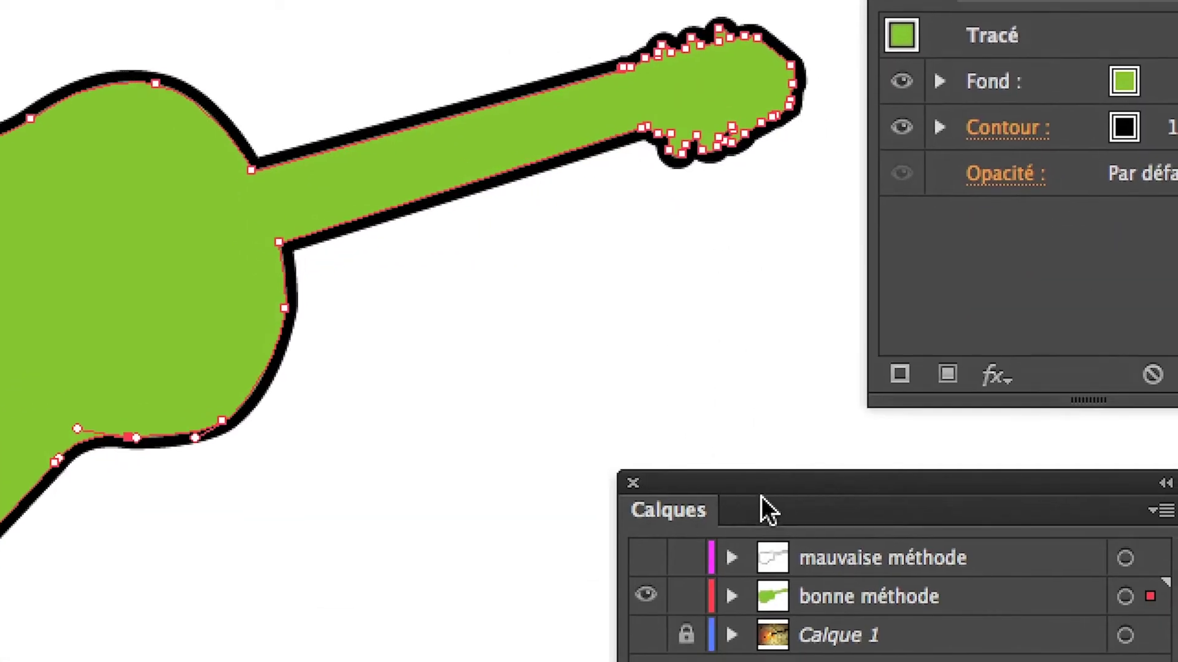
# Toggle the visibility of Calque 1 to compare the green silhouette with the photo background, leaving the photo hidden.
pyautogui.moveTo(762, 507); pyautogui.dragTo(651, 478)
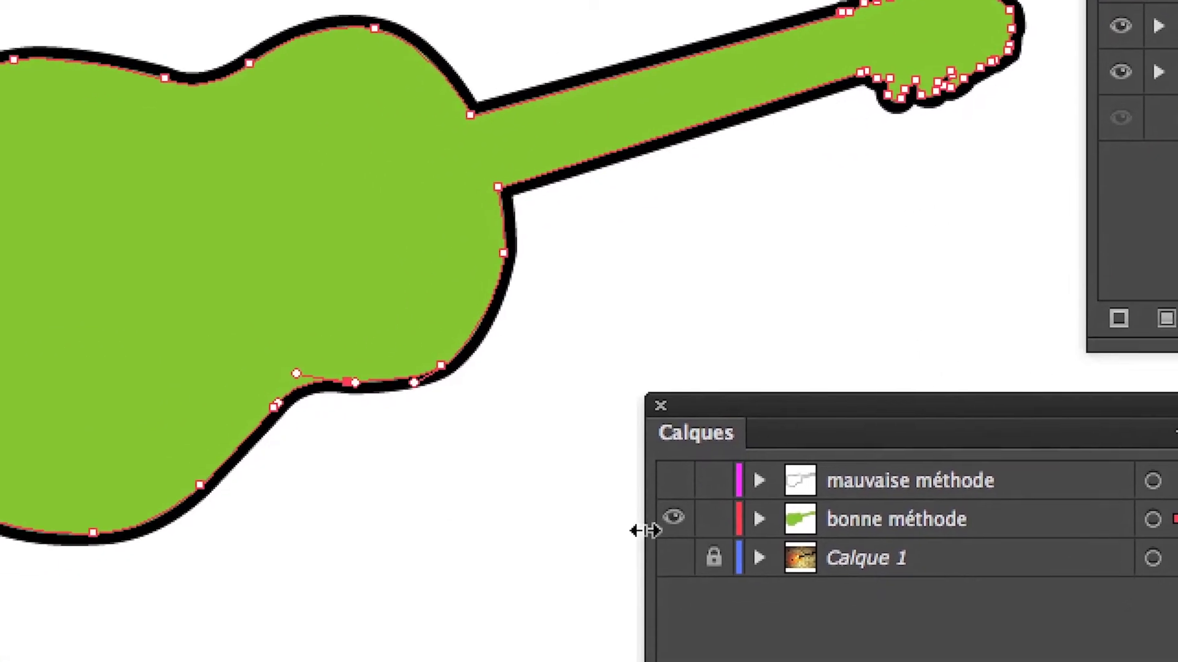
pyautogui.click(556, 639)
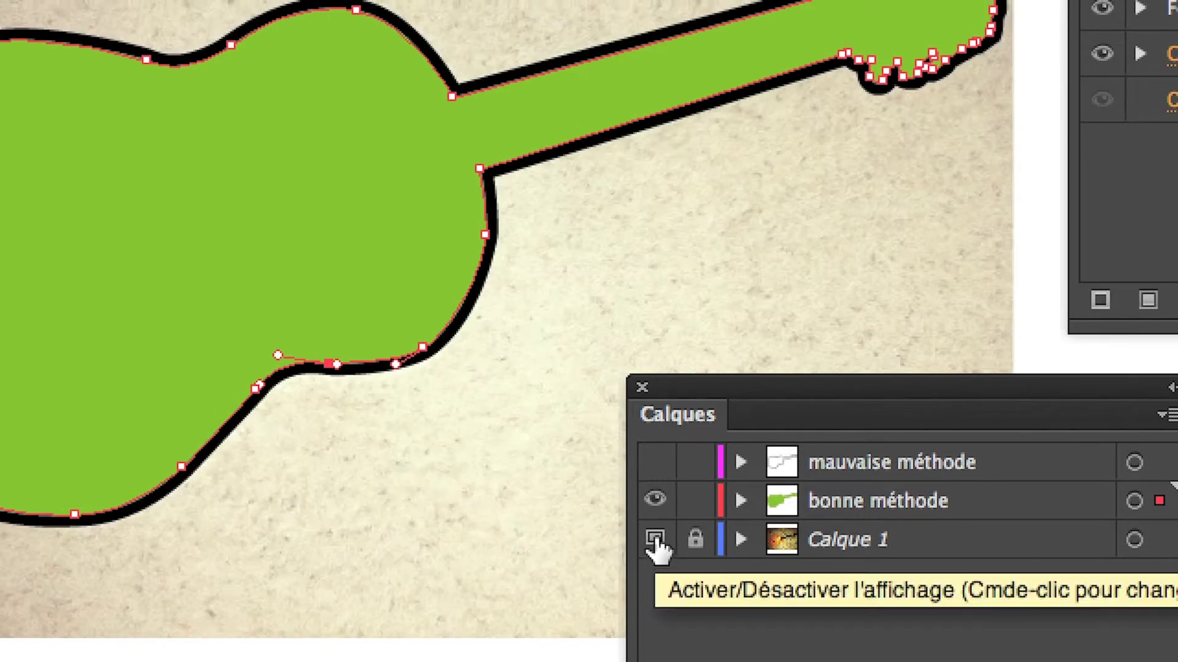
pyautogui.click(655, 541)
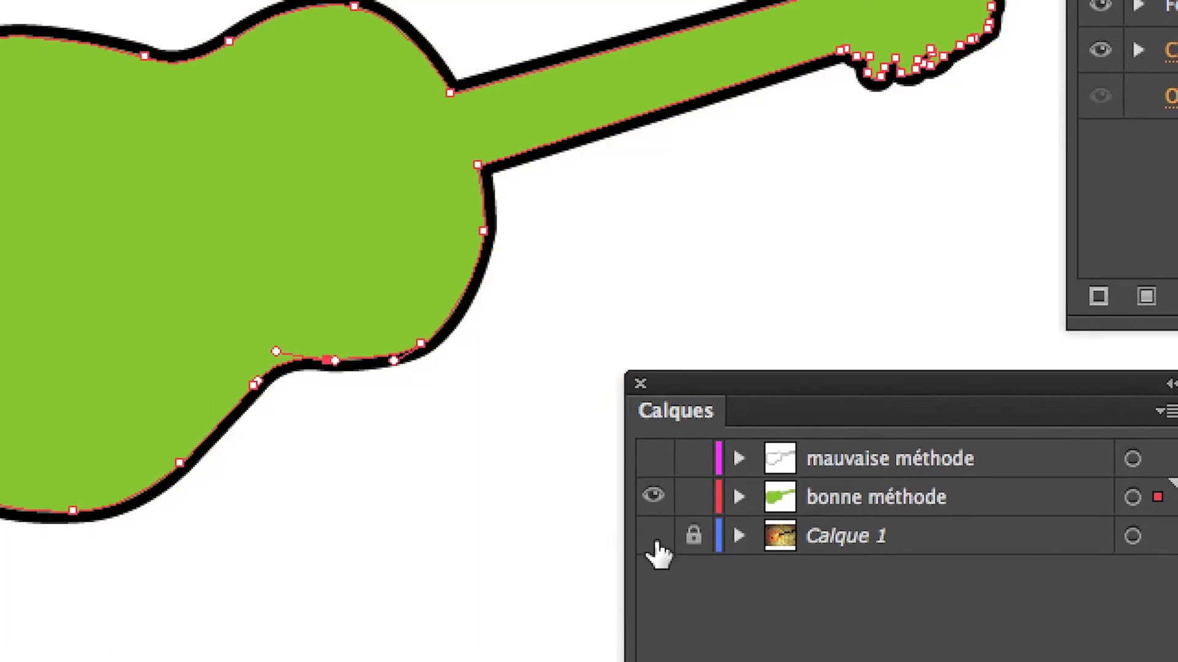
pyautogui.click(655, 541)
pyautogui.click(655, 541)
pyautogui.click(655, 541)
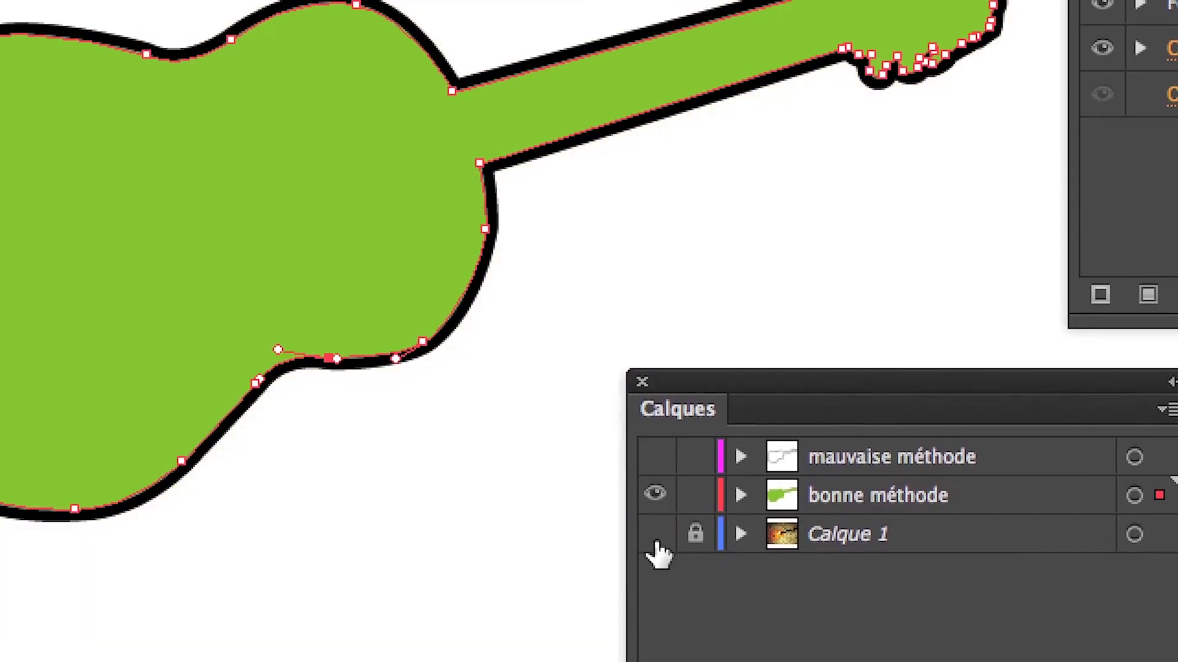
pyautogui.click(655, 541)
pyautogui.click(655, 541)
pyautogui.click(654, 533)
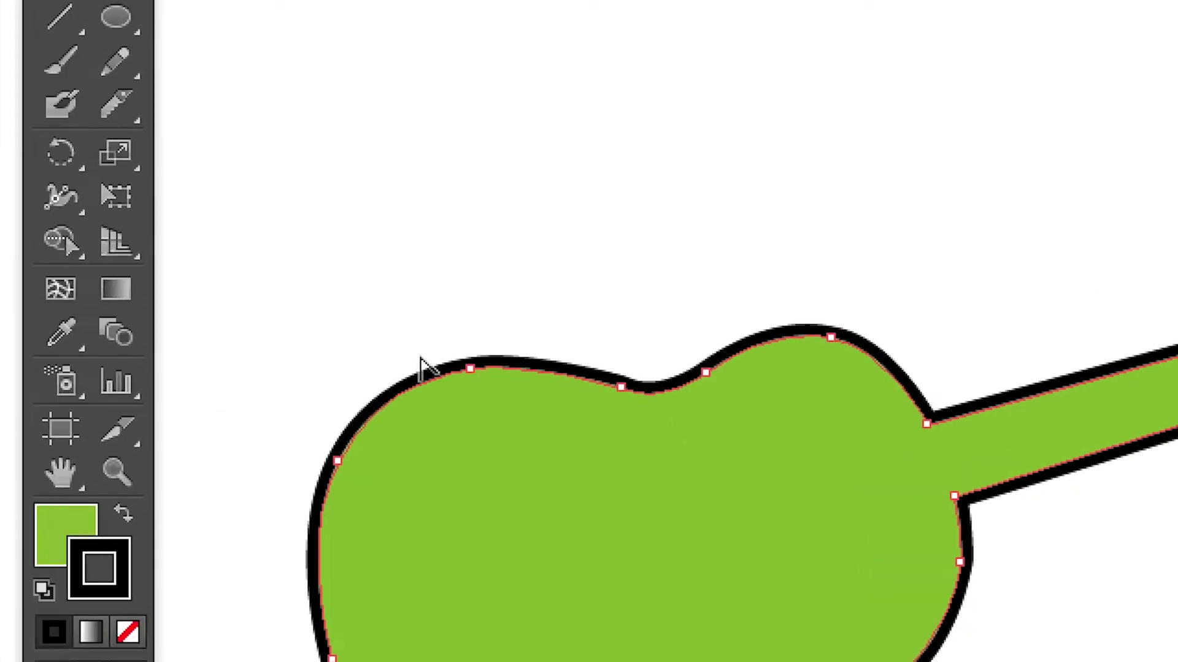
# Move the Stroke settings away from the color controls and deselect the guitar path.
pyautogui.click(100, 410)
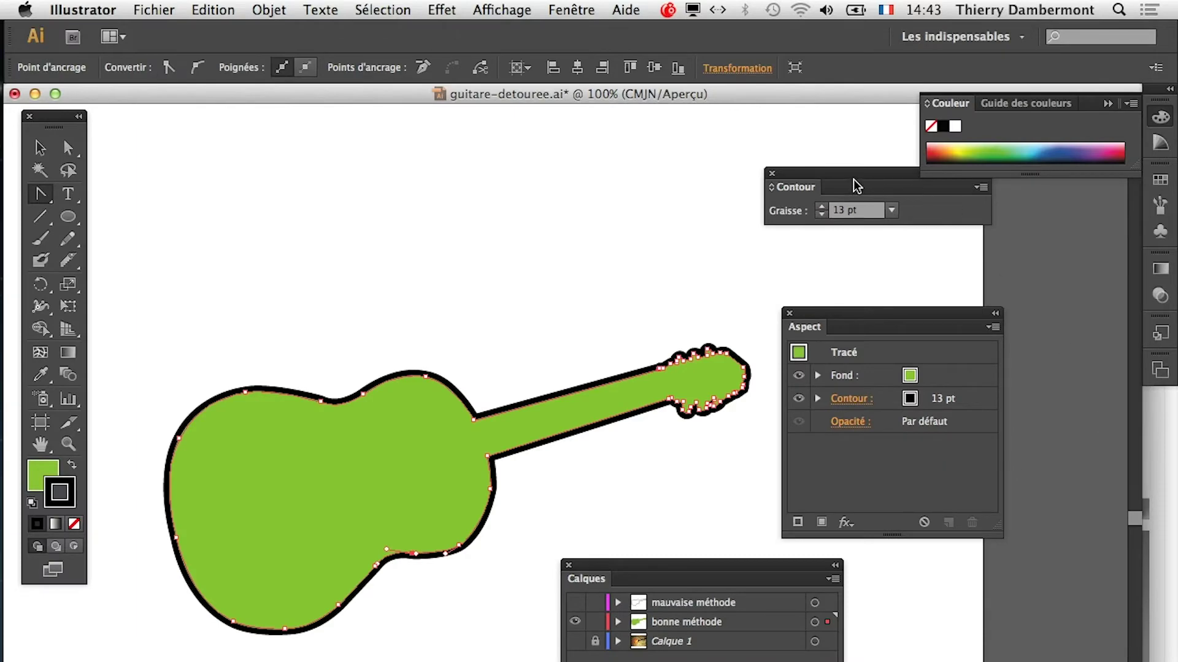
pyautogui.moveTo(857, 185); pyautogui.dragTo(601, 208)
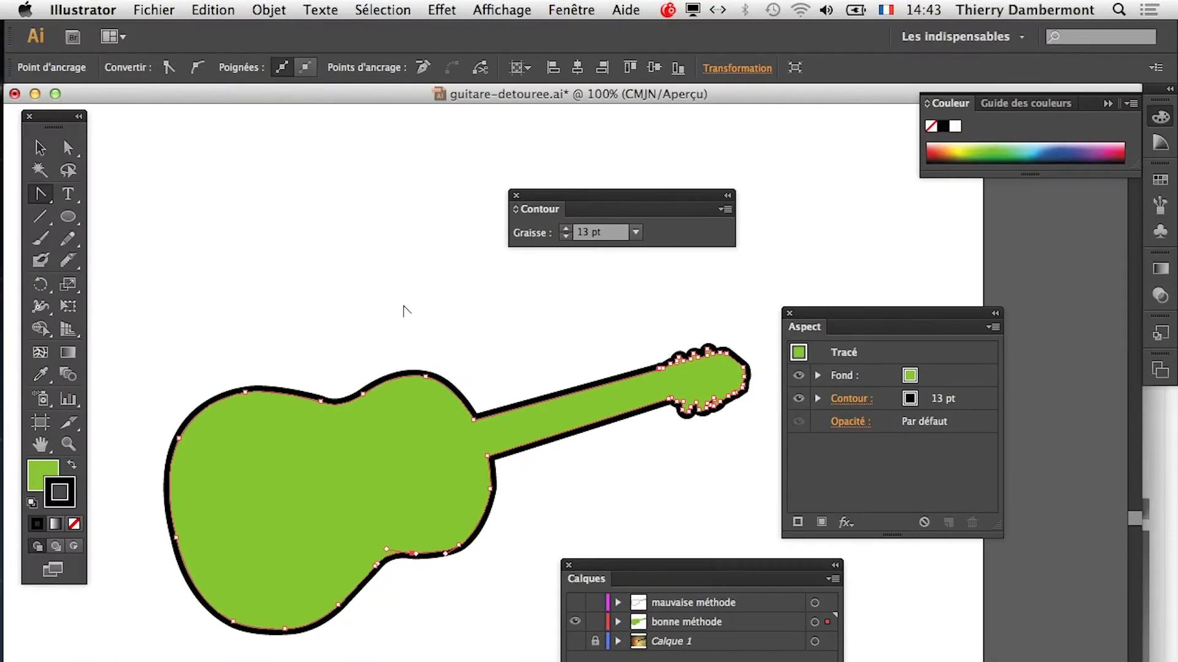
pyautogui.click(42, 149)
pyautogui.click(340, 273)
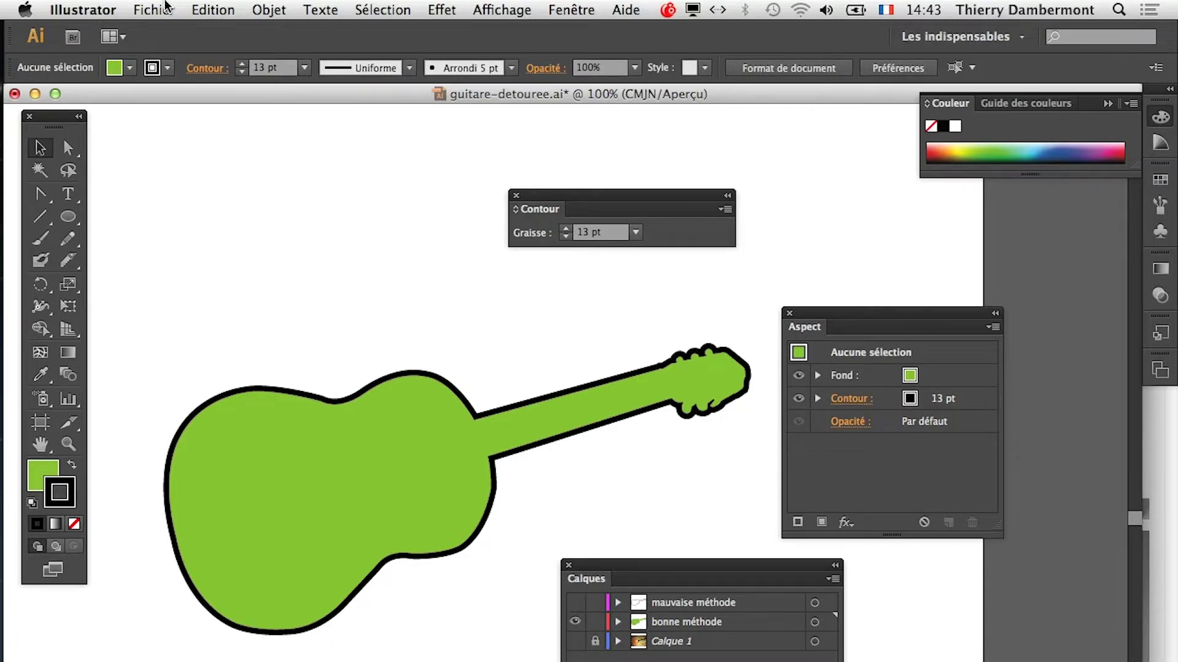
# Save the document as guitare-detouree-vs2.ai in Adobe Illustrator format with the default Illustrator CS6 options.
pyautogui.click(153, 9)
pyautogui.click(224, 165)
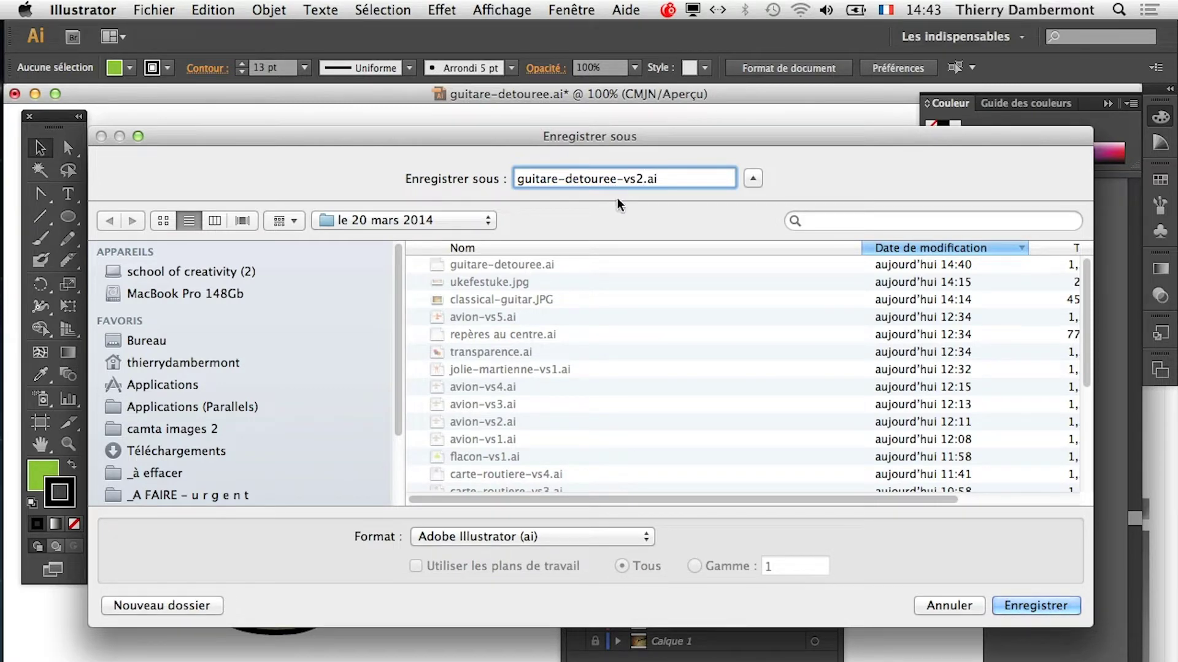
pyautogui.click(1057, 606)
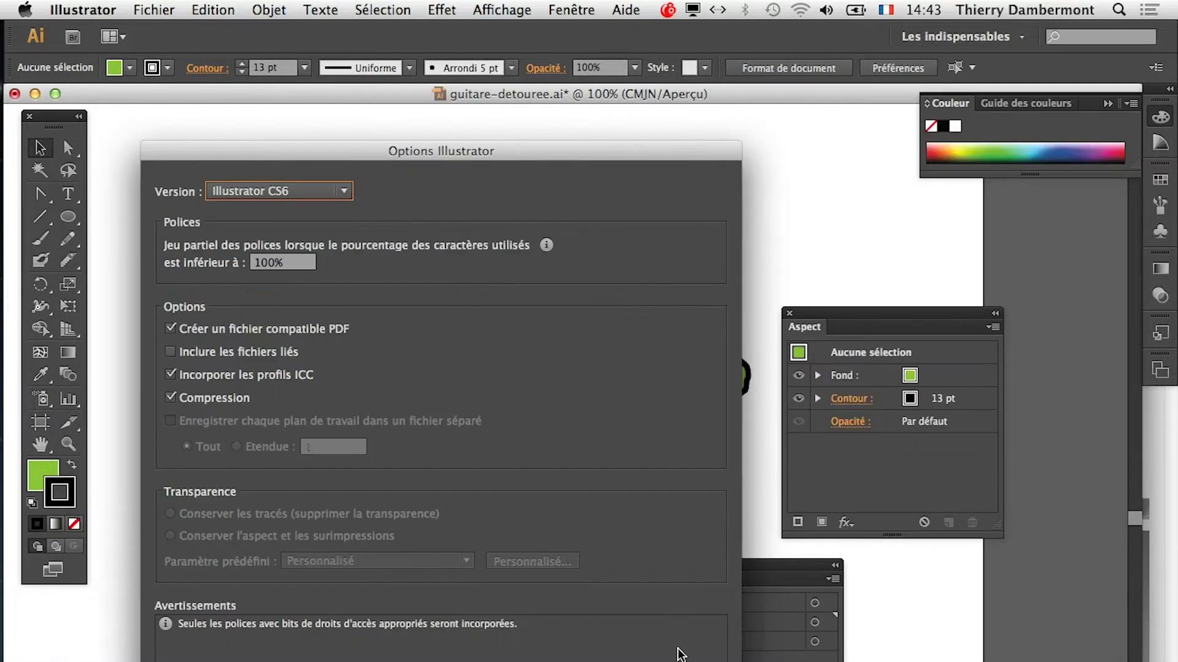
pyautogui.click(680, 656)
pyautogui.click(517, 9)
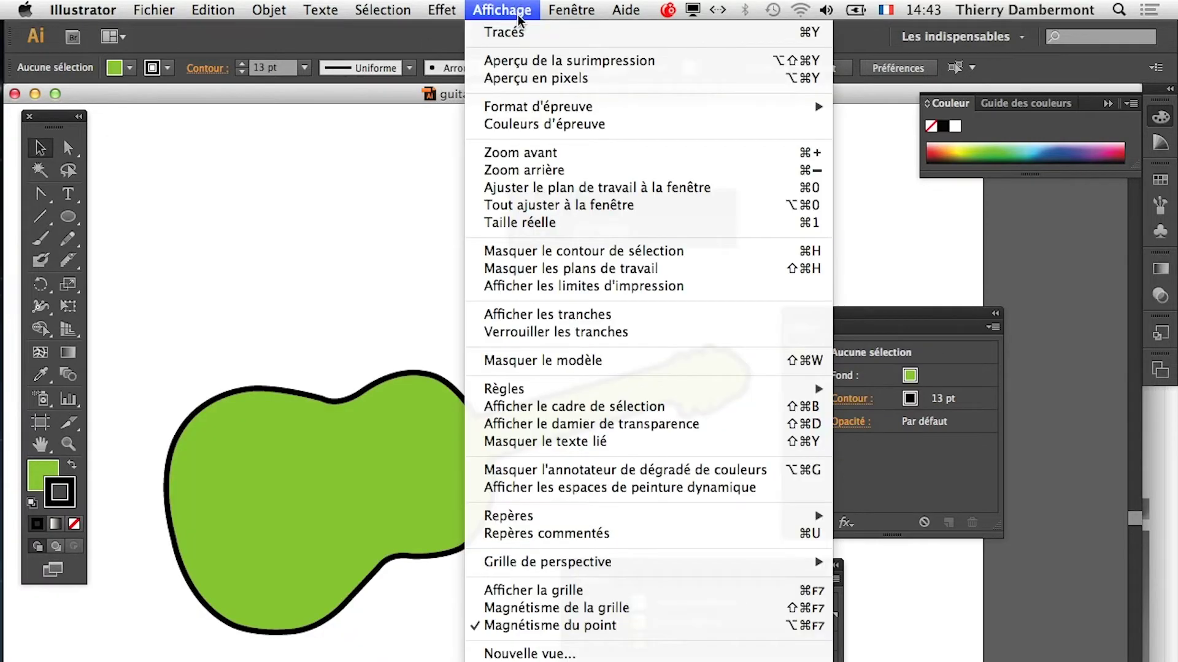
pyautogui.click(389, 96)
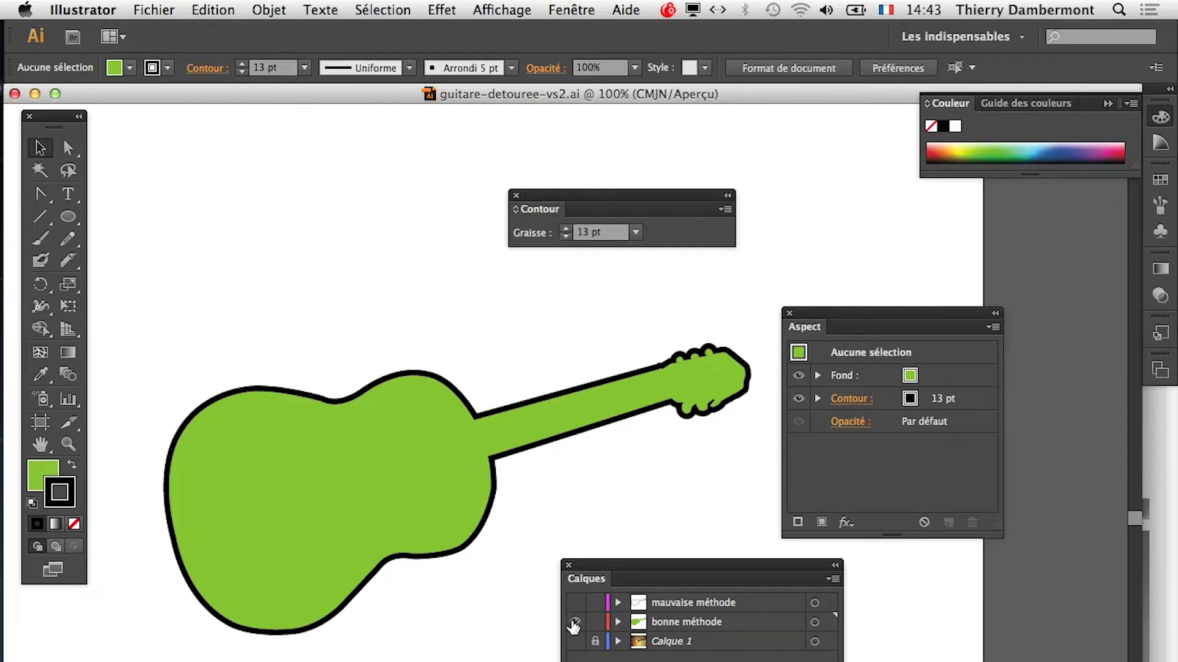
# View the Calque 1 photo without the bonne méthode layer, and restore the view to the green silhouette alone.
pyautogui.click(573, 622)
pyautogui.click(575, 641)
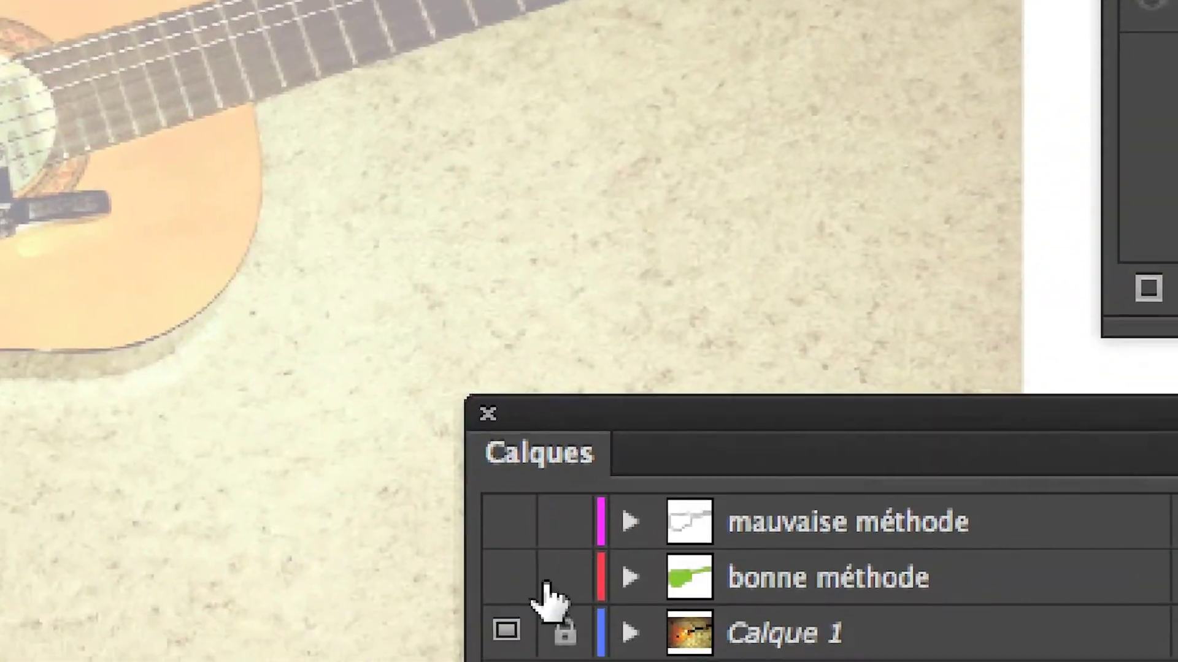
pyautogui.click(533, 581)
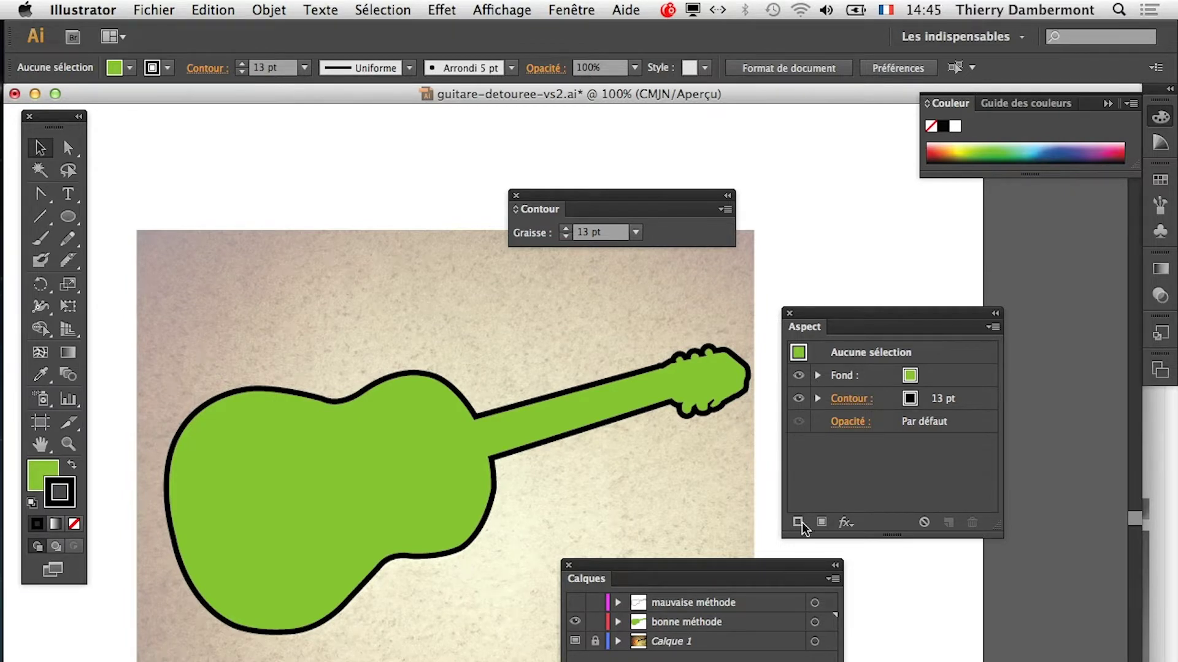
pyautogui.click(576, 641)
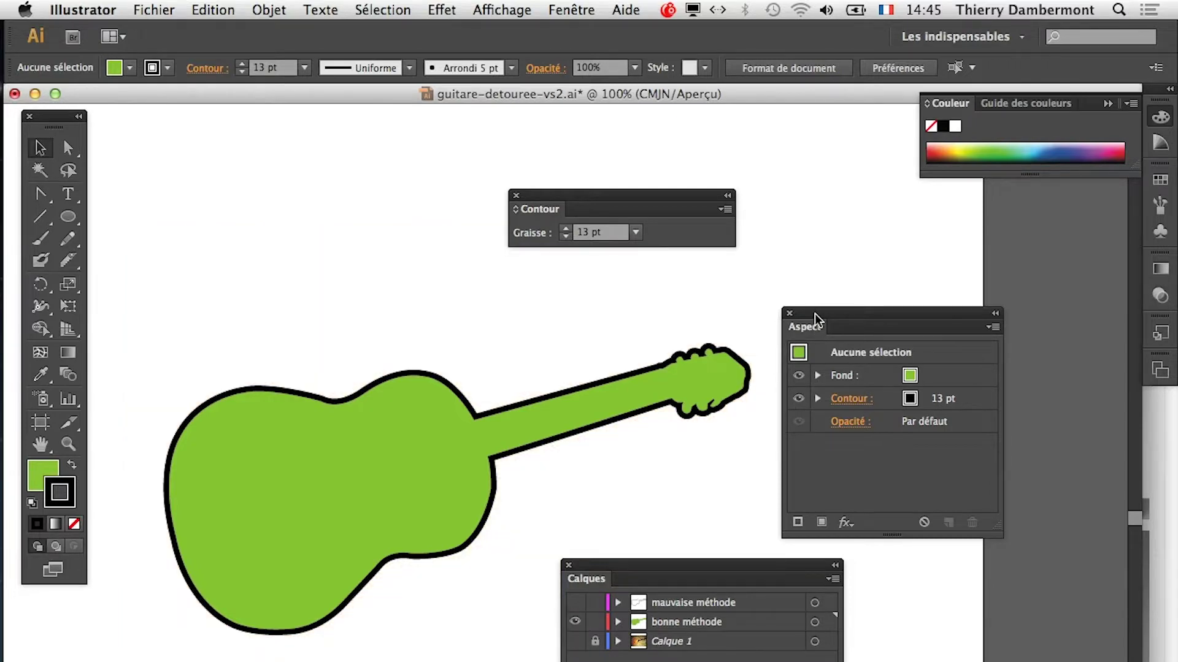
# Compare targeting the bonne méthode layer with targeting the path inside it, and end with the collapsed whole layer targeted.
pyautogui.moveTo(819, 311); pyautogui.dragTo(811, 286)
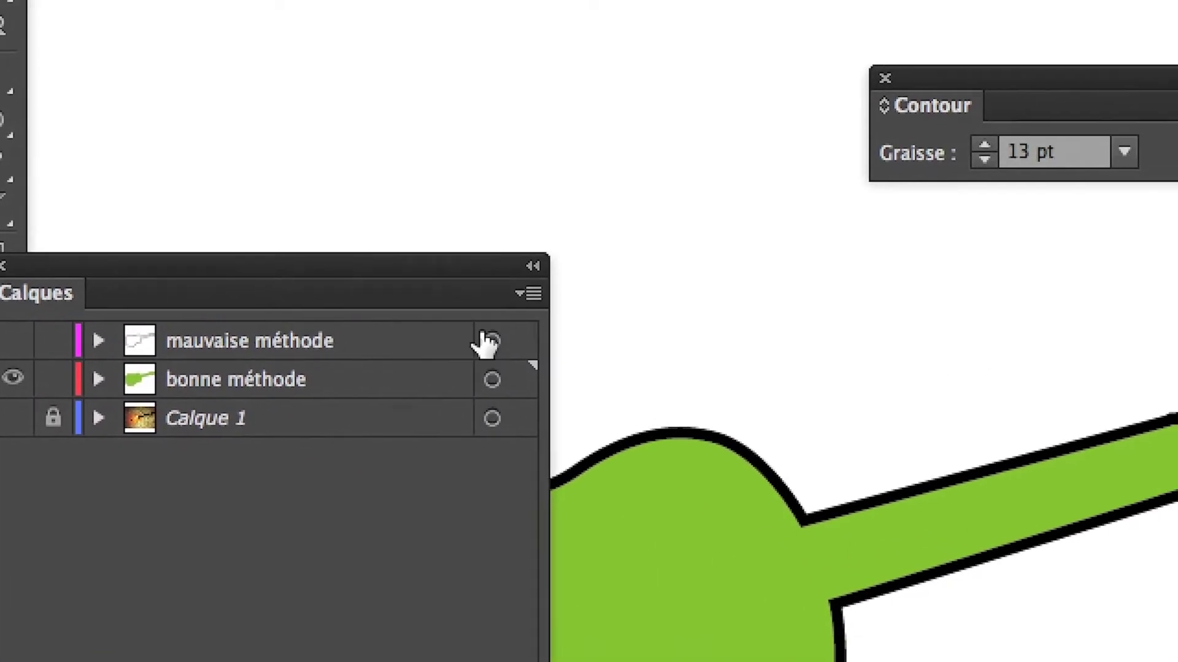
pyautogui.click(492, 385)
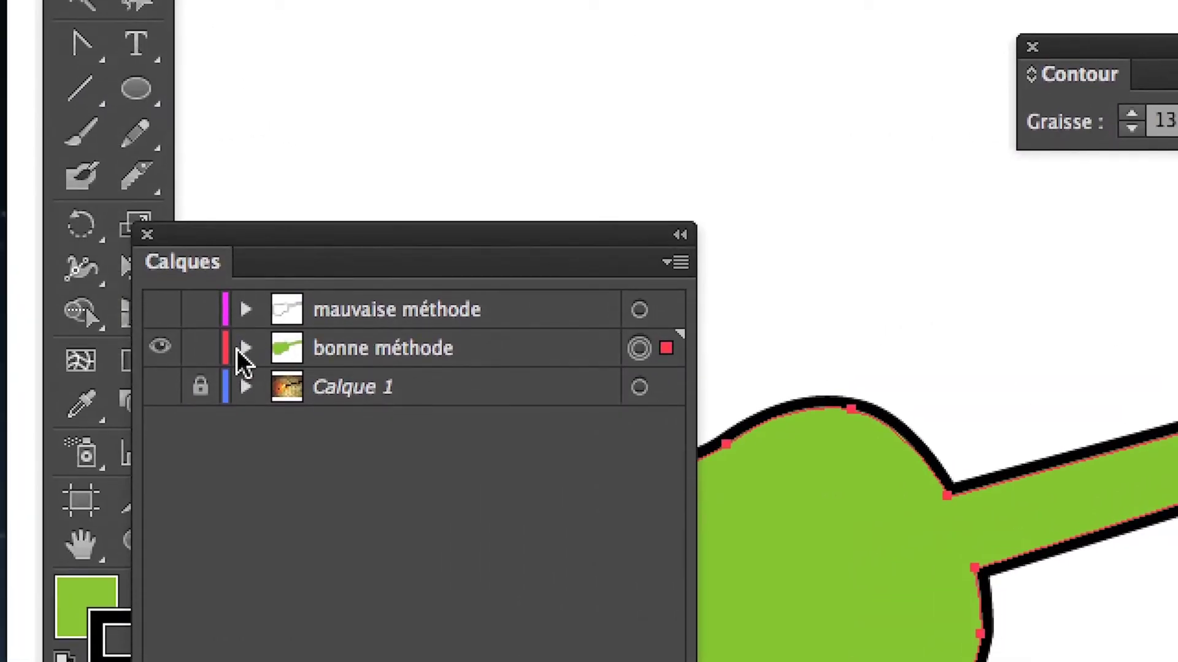
pyautogui.click(245, 356)
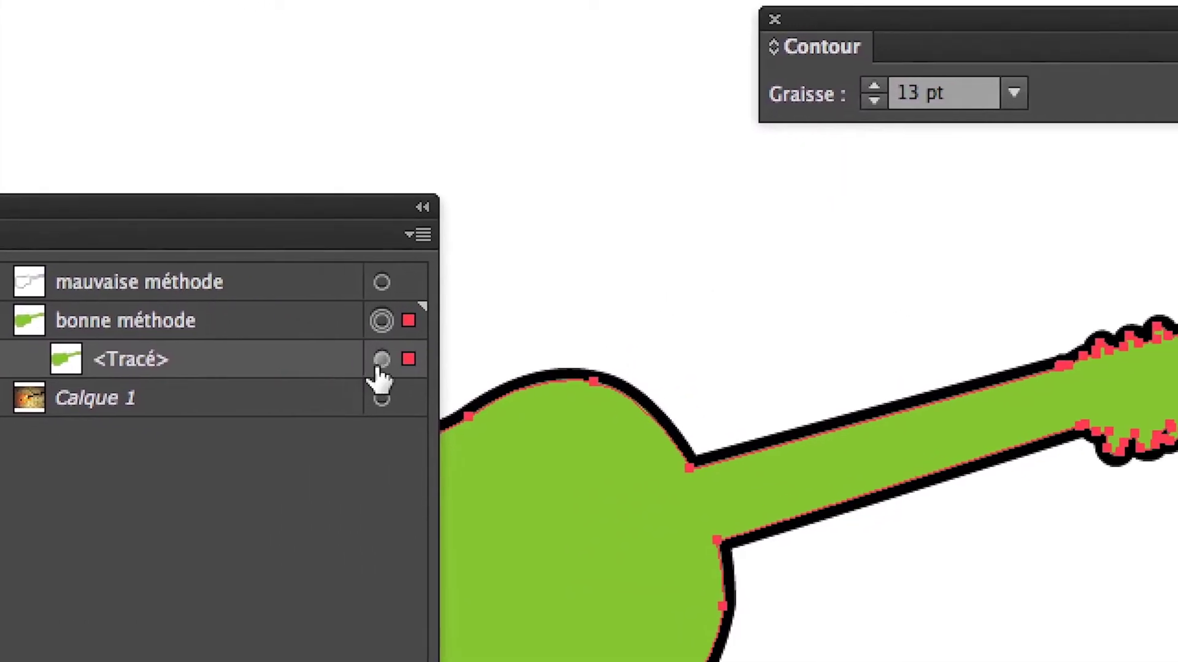
pyautogui.click(608, 385)
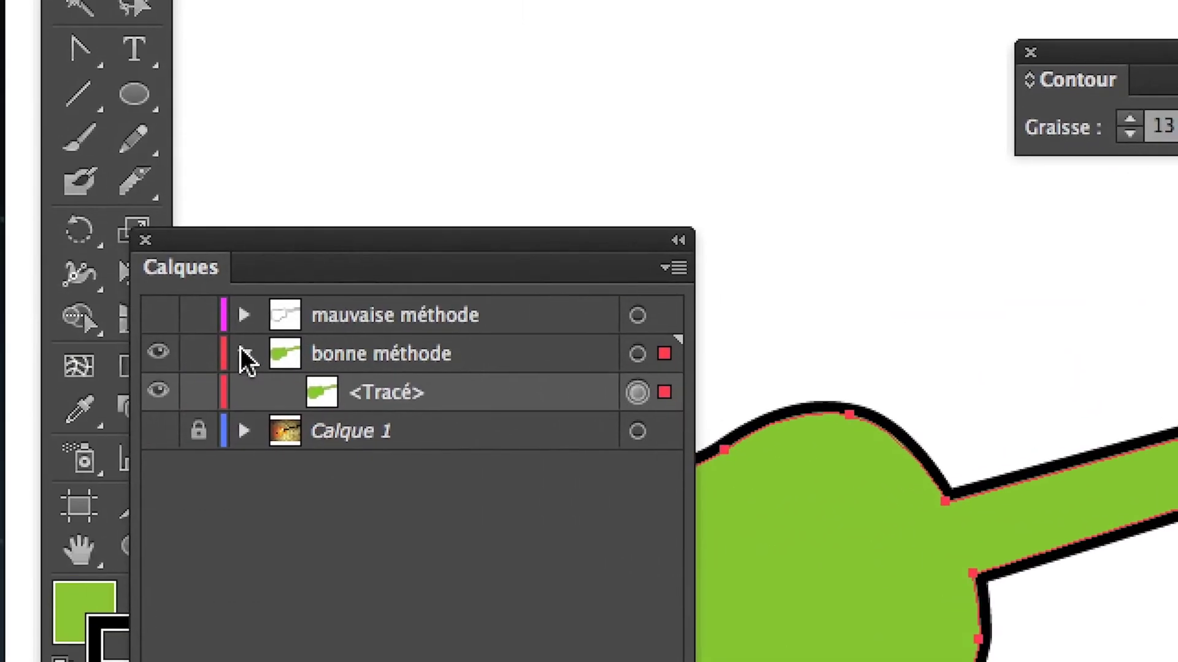
pyautogui.click(241, 360)
pyautogui.click(392, 353)
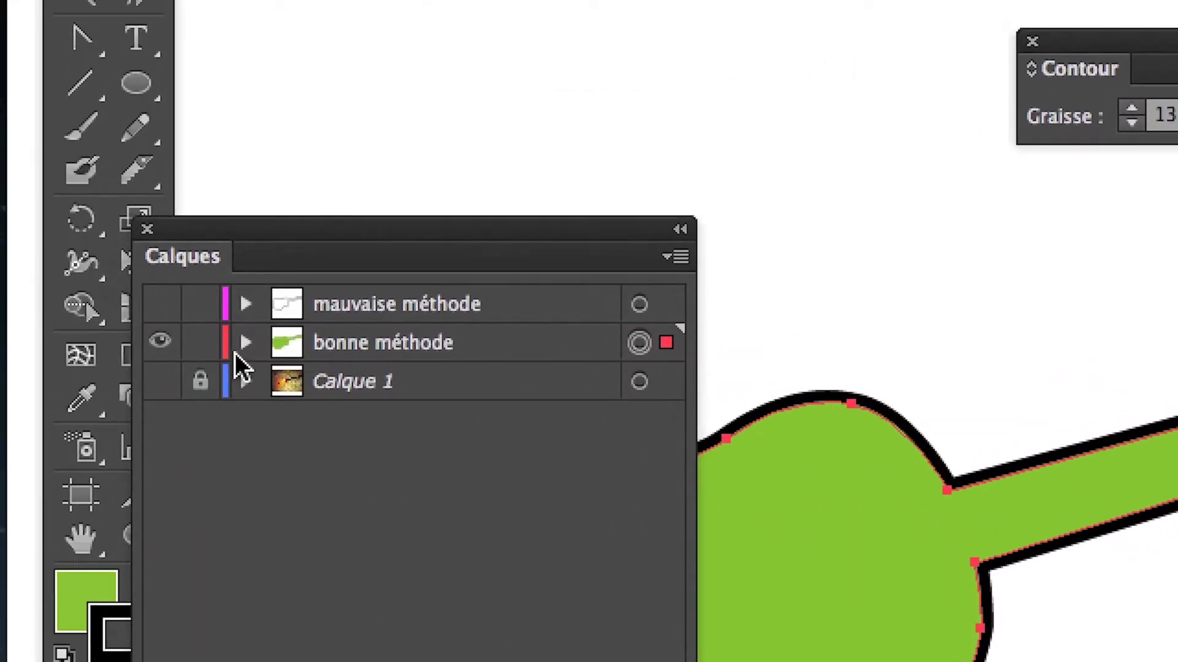
# Target the <Tracé> path inside the bonne méthode layer, and move the Calques and Aspect panels clear of the guitar.
pyautogui.click(245, 342)
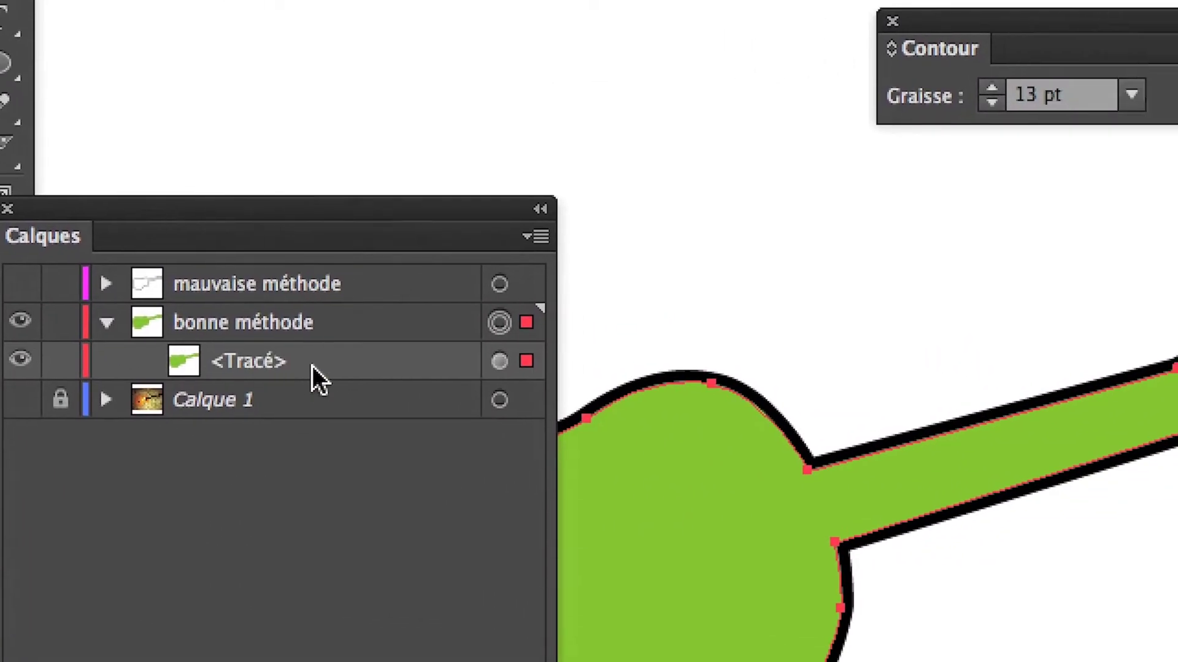
pyautogui.click(640, 382)
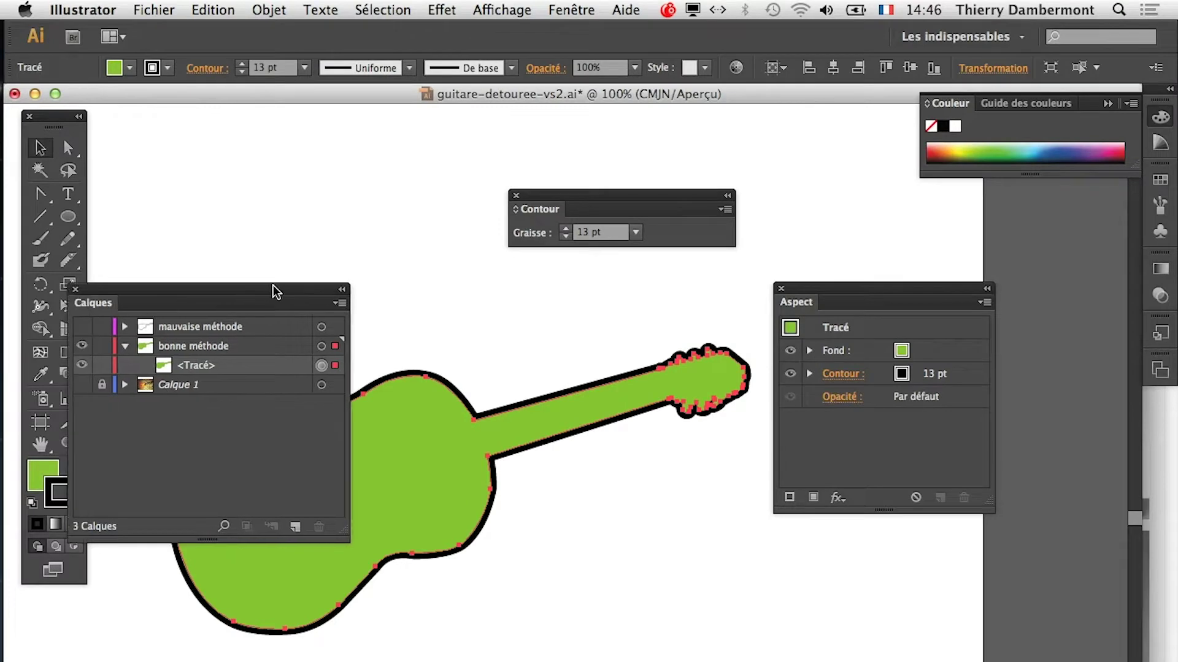
pyautogui.moveTo(276, 291); pyautogui.dragTo(273, 155)
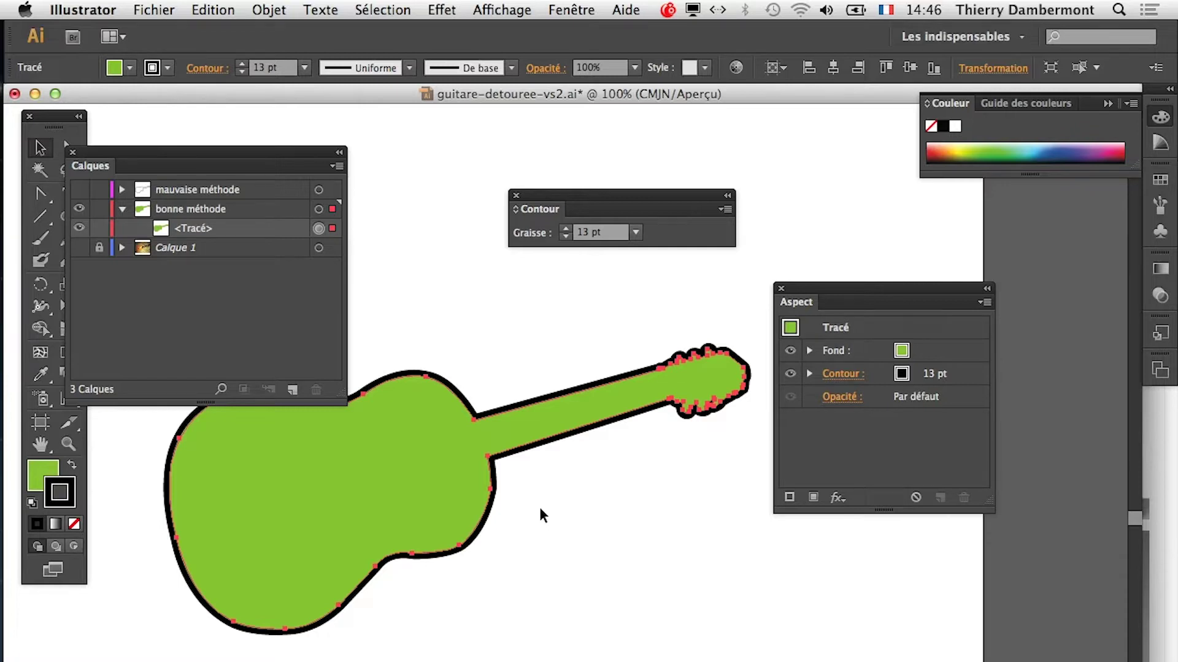
pyautogui.click(40, 147)
pyautogui.moveTo(159, 154); pyautogui.dragTo(634, 623)
pyautogui.moveTo(829, 286); pyautogui.dragTo(911, 281)
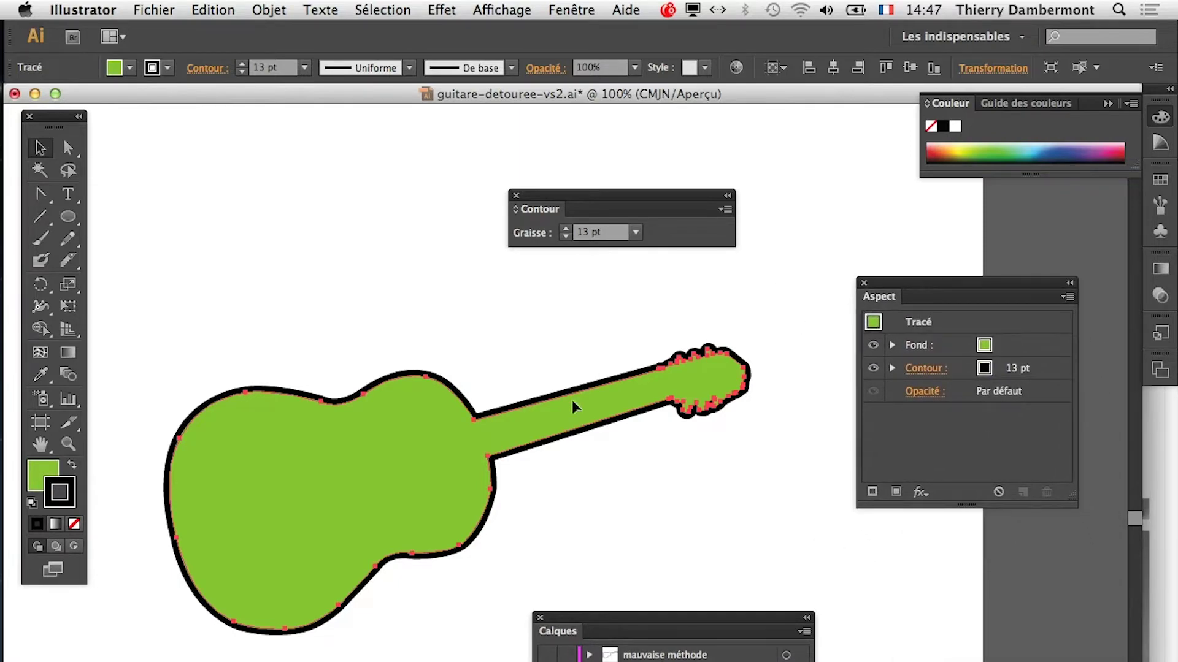
# Save a new version of the document as guitare-detouree-vs3.ai in Adobe Illustrator format with the default options.
pyautogui.click(154, 10)
pyautogui.click(208, 160)
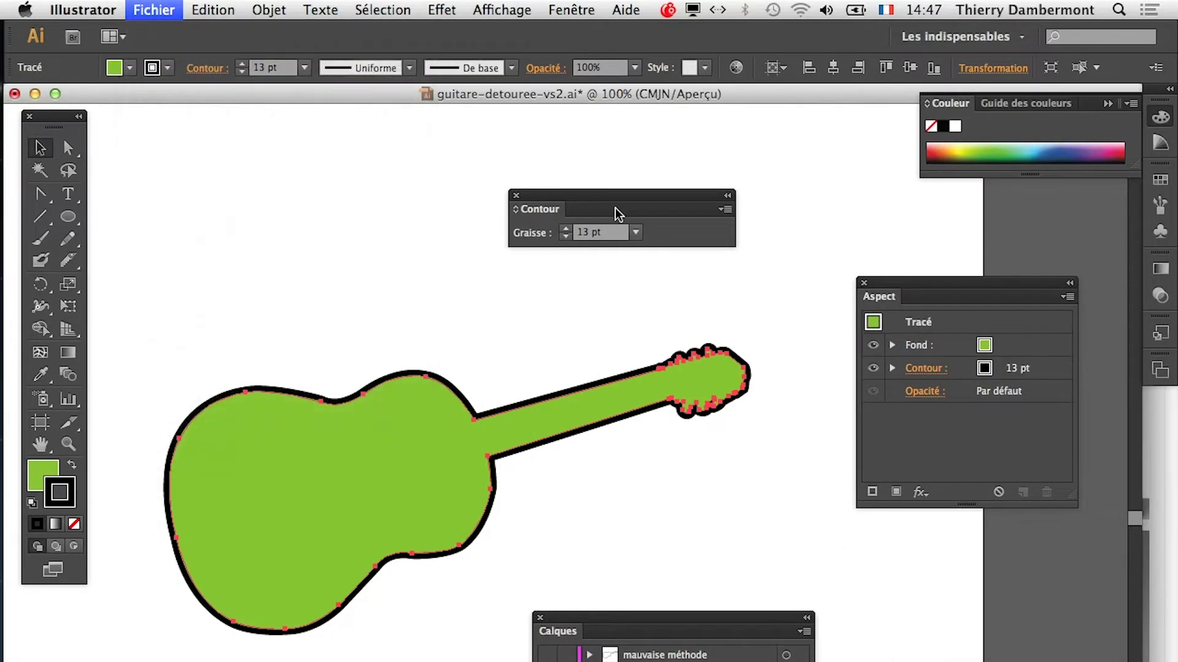
pyautogui.press('Right')
pyautogui.hotkey('shift', 'Left')
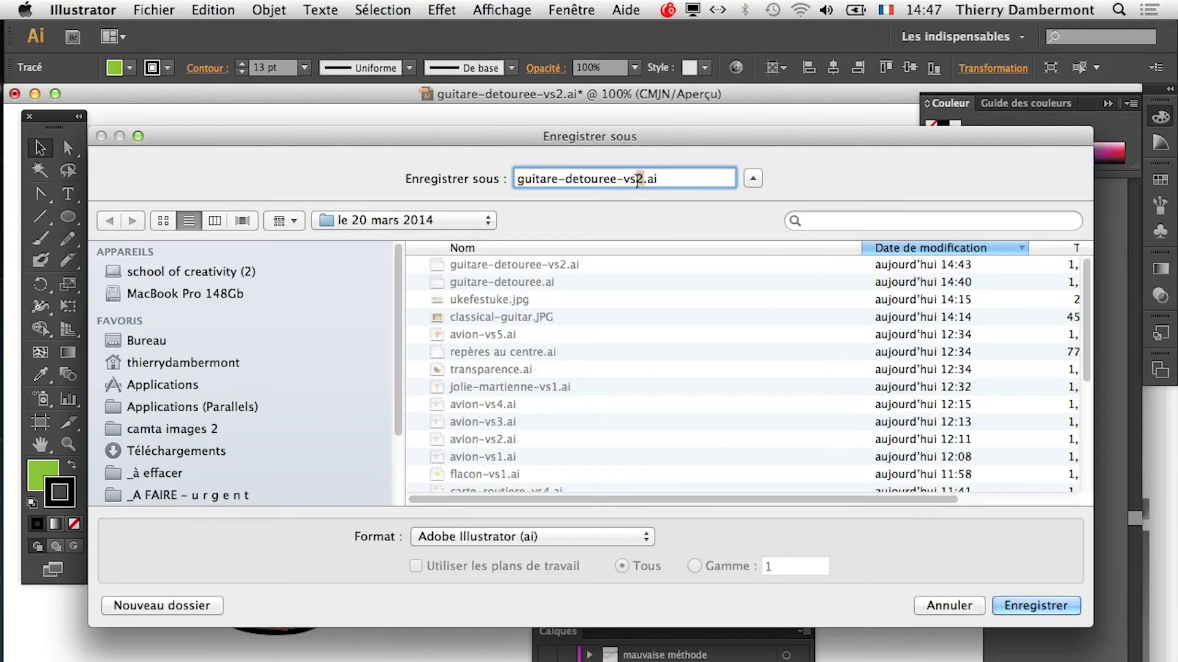
pyautogui.write('3')
pyautogui.click(1054, 608)
pyautogui.press('Return')
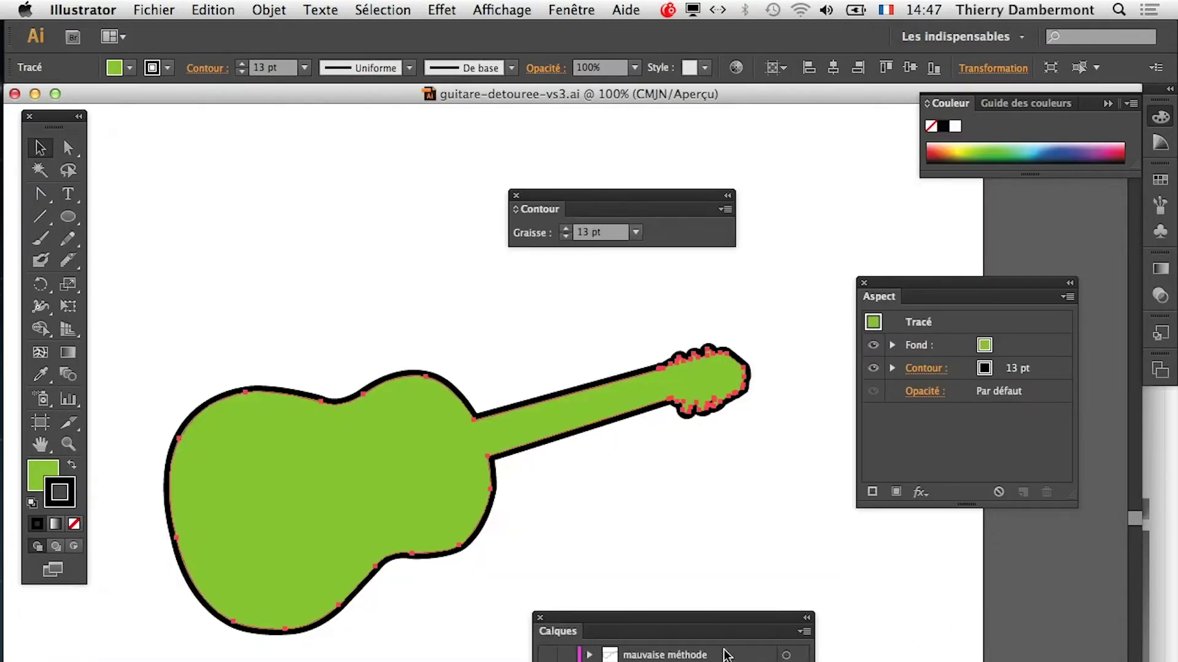
# Move the Calques panel out of the way and bring the Aspect panel nearer to the guitar's headstock.
pyautogui.moveTo(715, 617); pyautogui.dragTo(716, 661)
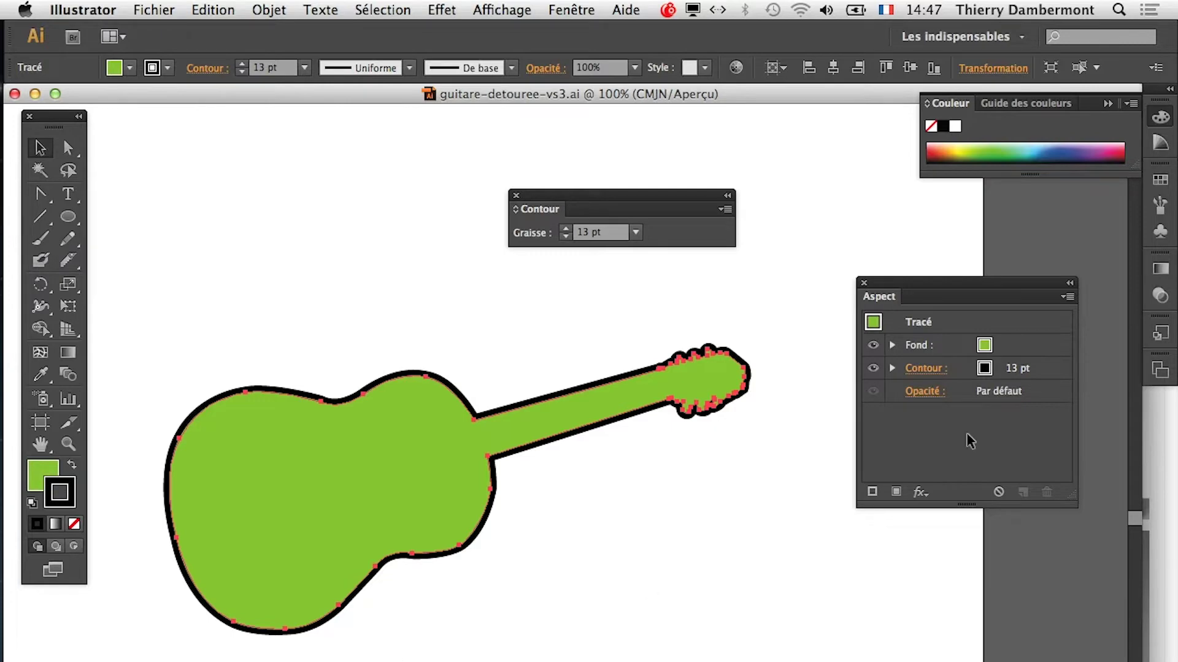
pyautogui.moveTo(929, 287); pyautogui.dragTo(904, 289)
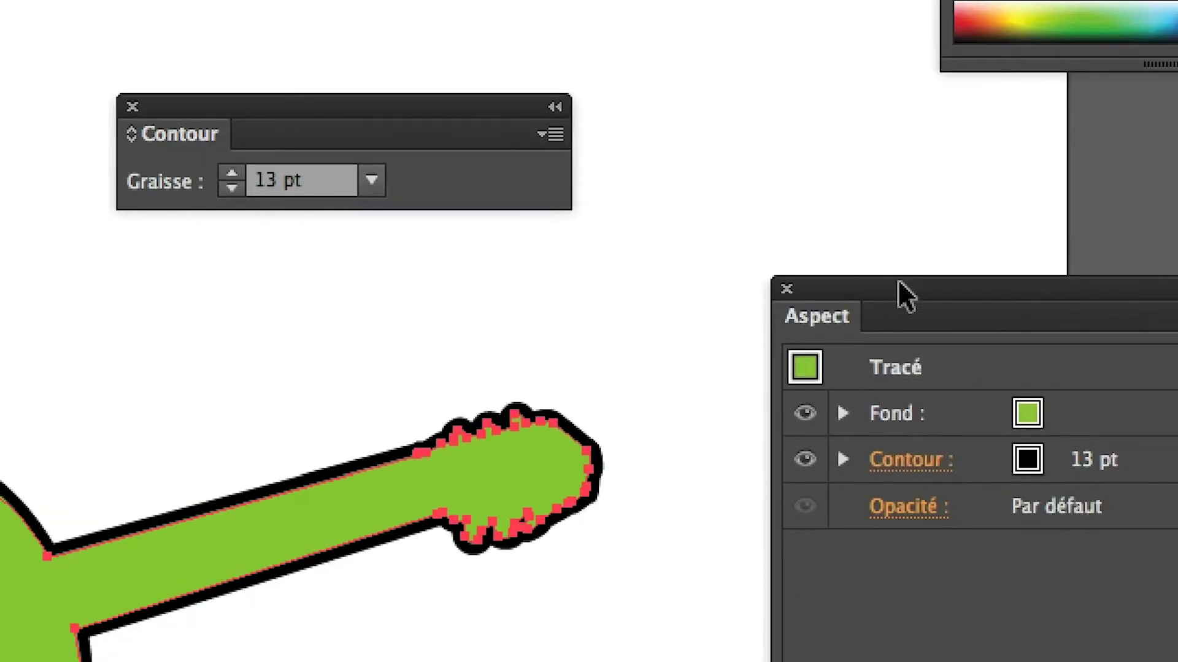
pyautogui.moveTo(899, 282); pyautogui.dragTo(838, 246)
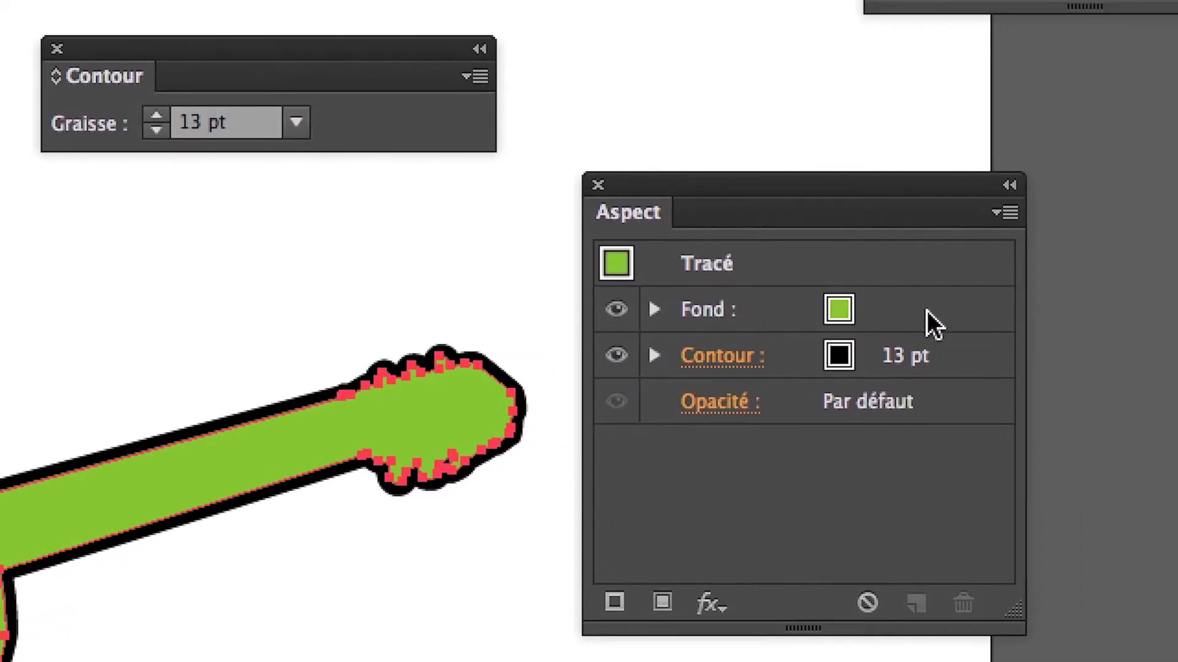
# Duplicate the path's green fill twice in its appearance to stack three fills above the stroke.
pyautogui.click(927, 309)
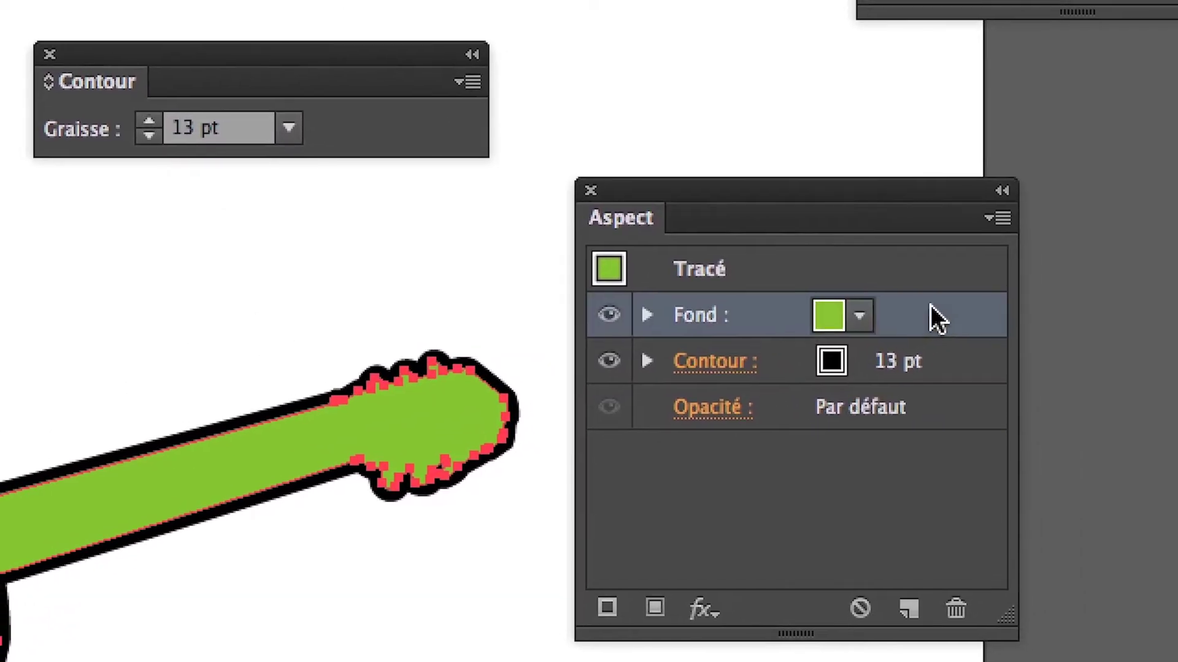
pyautogui.moveTo(929, 305); pyautogui.dragTo(907, 605)
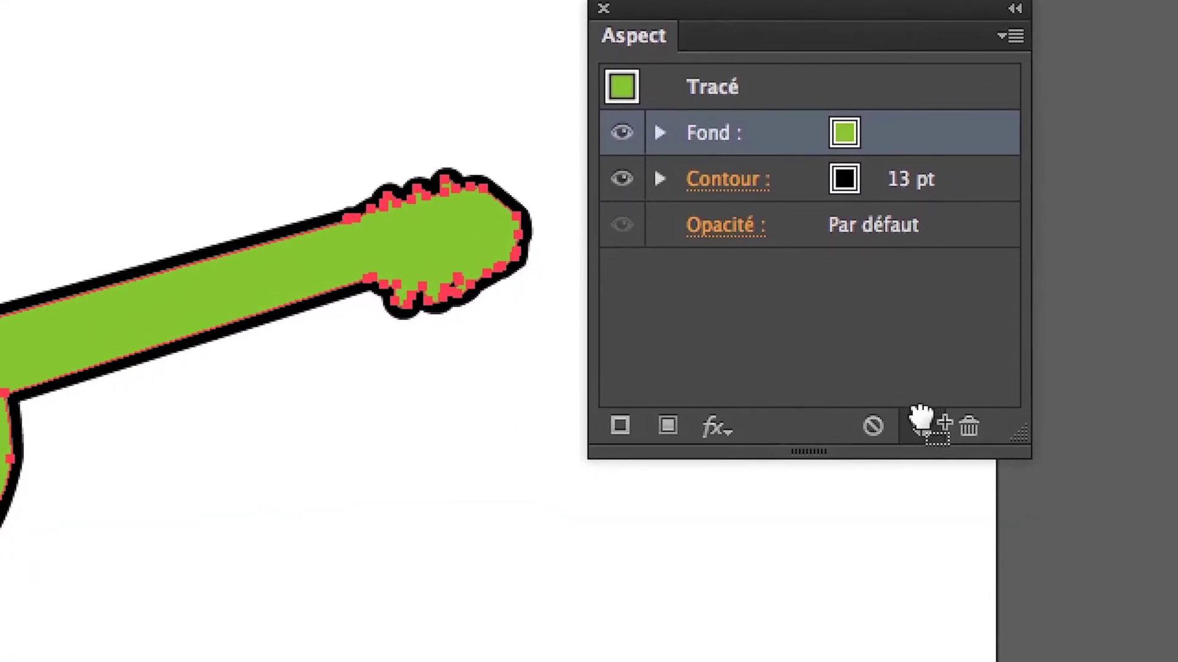
pyautogui.moveTo(921, 422); pyautogui.dragTo(922, 425)
pyautogui.click(938, 179)
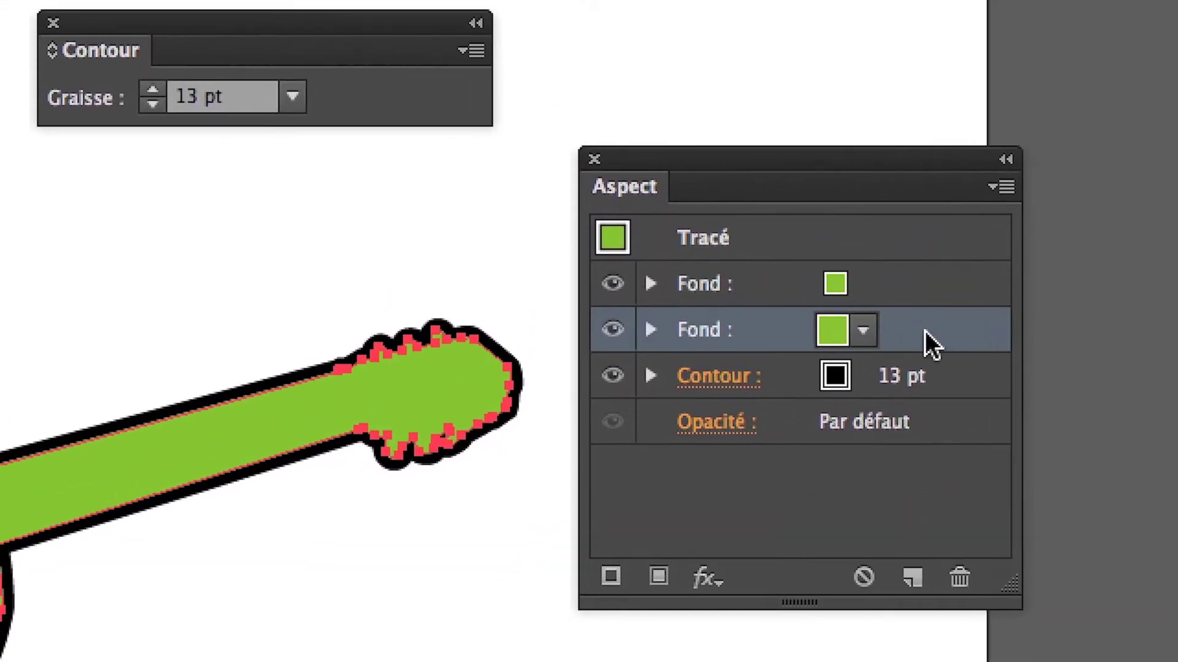
pyautogui.moveTo(925, 330); pyautogui.dragTo(917, 420)
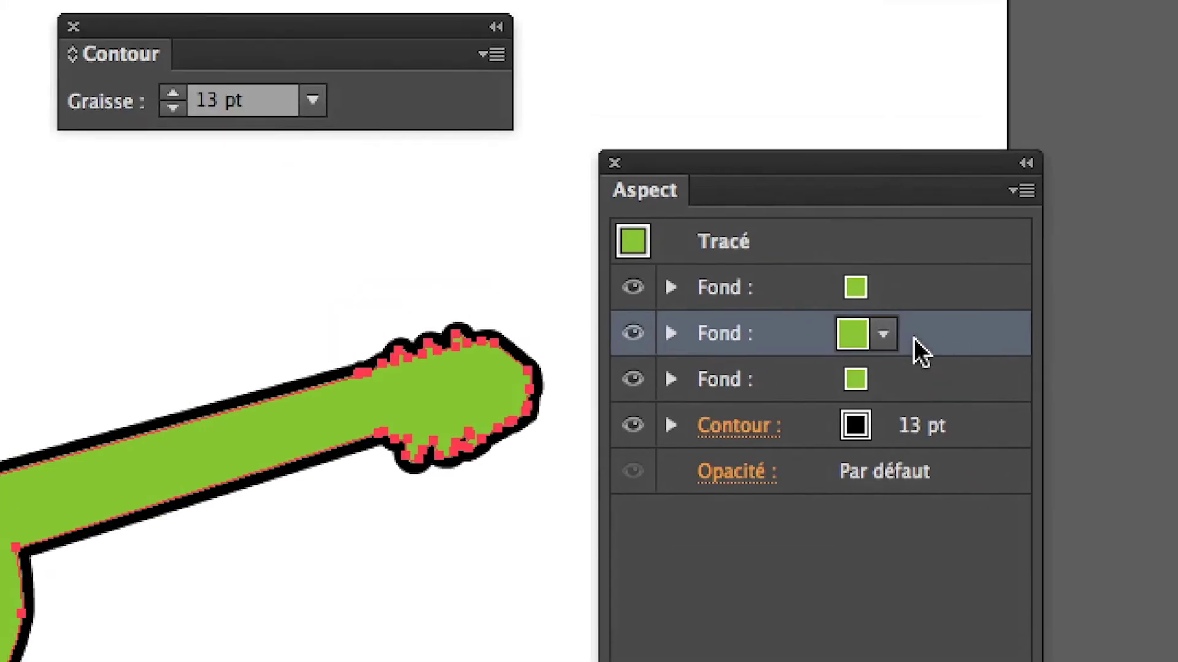
# Recolor the three stacked fills from top to bottom with the blue, magenta and yellow swatches.
pyautogui.click(807, 118)
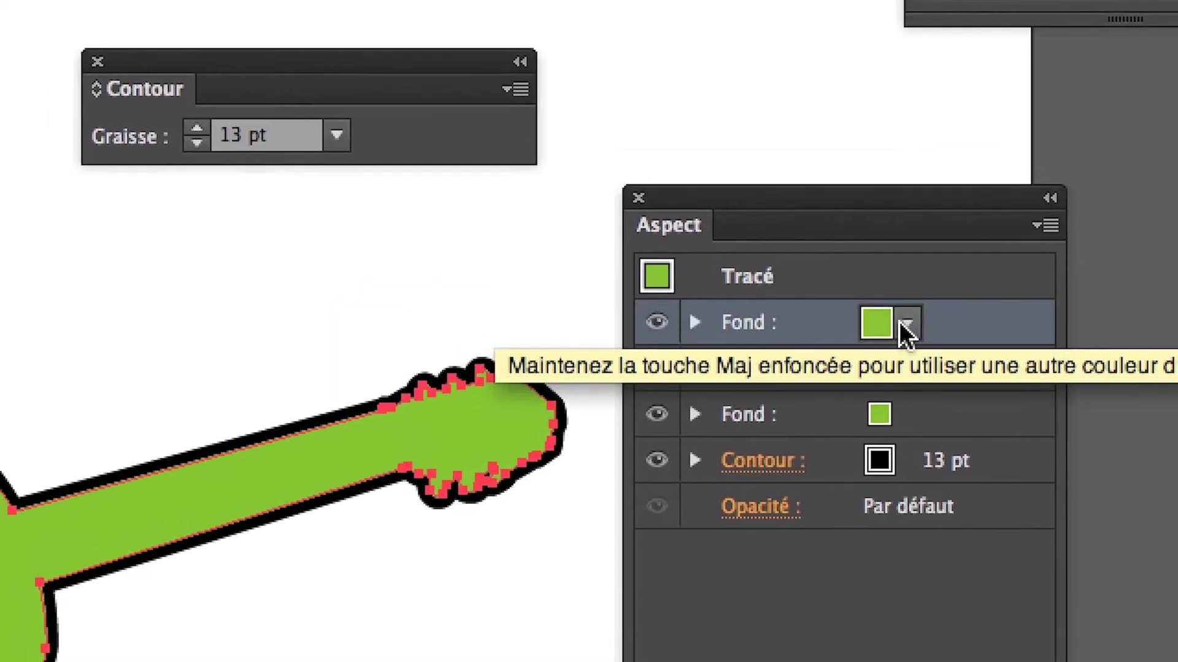
pyautogui.click(905, 323)
pyautogui.click(708, 386)
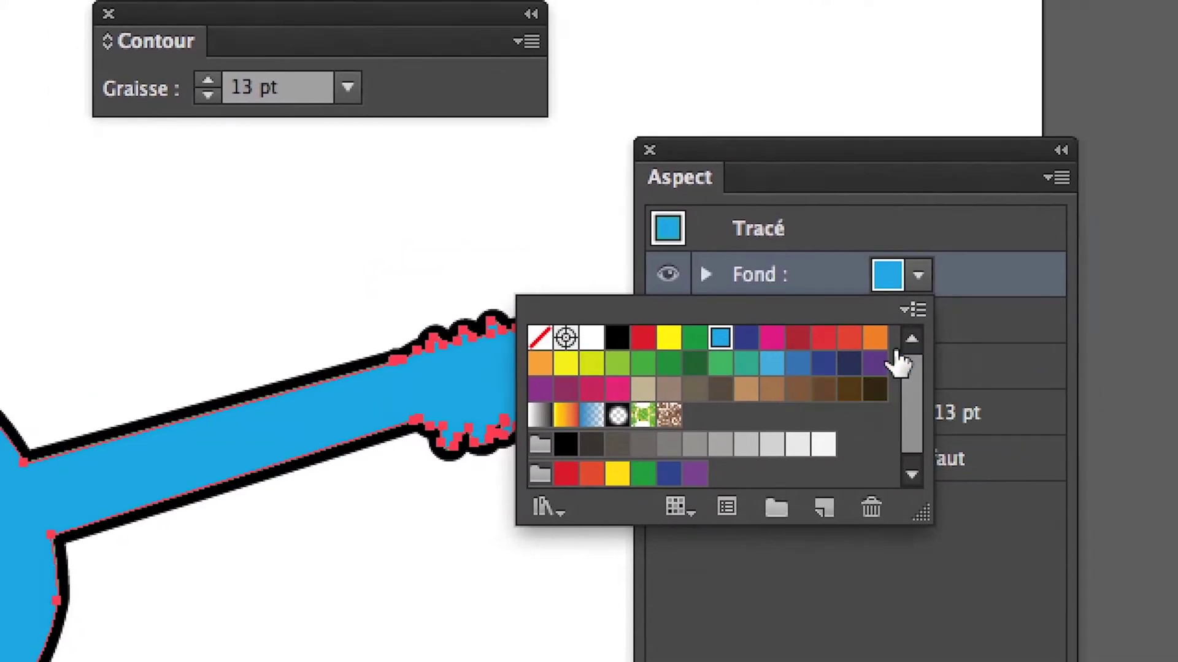
pyautogui.click(956, 341)
pyautogui.click(889, 331)
pyautogui.click(890, 331)
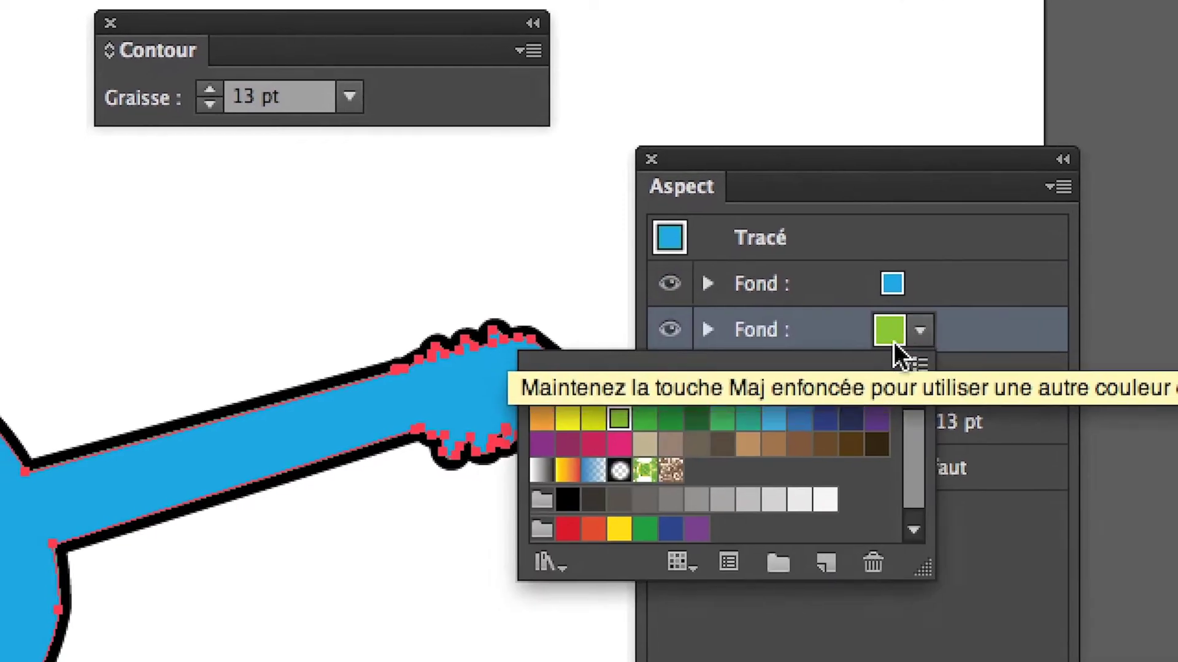
pyautogui.click(774, 391)
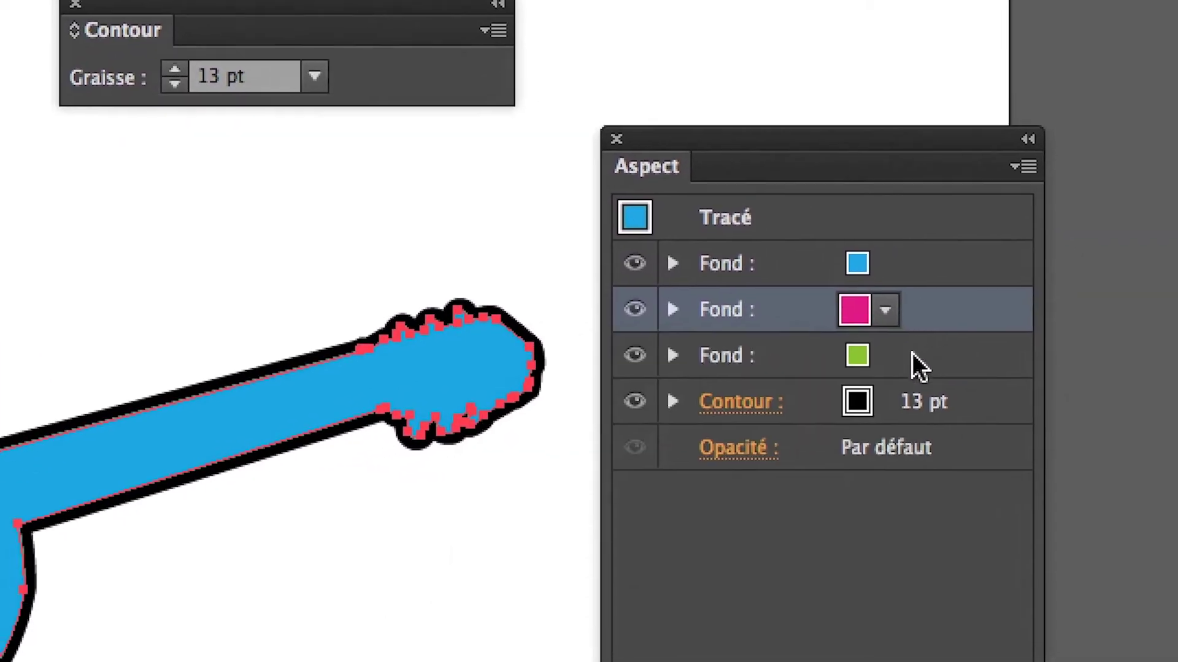
pyautogui.click(900, 355)
pyautogui.click(900, 356)
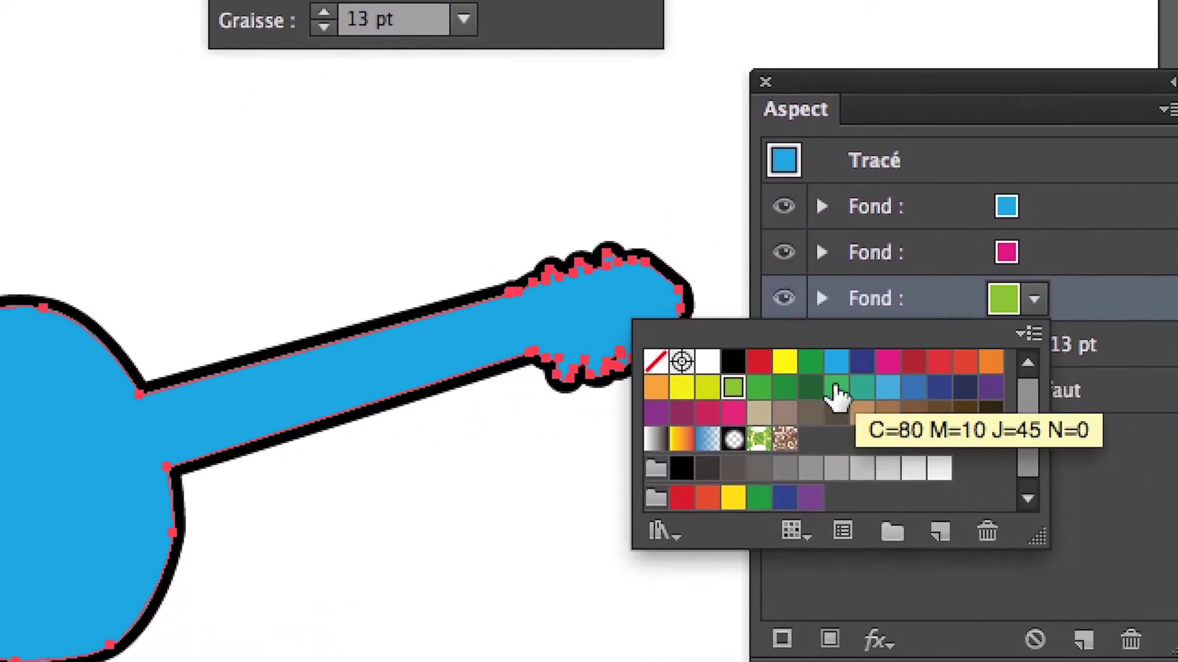
pyautogui.click(682, 387)
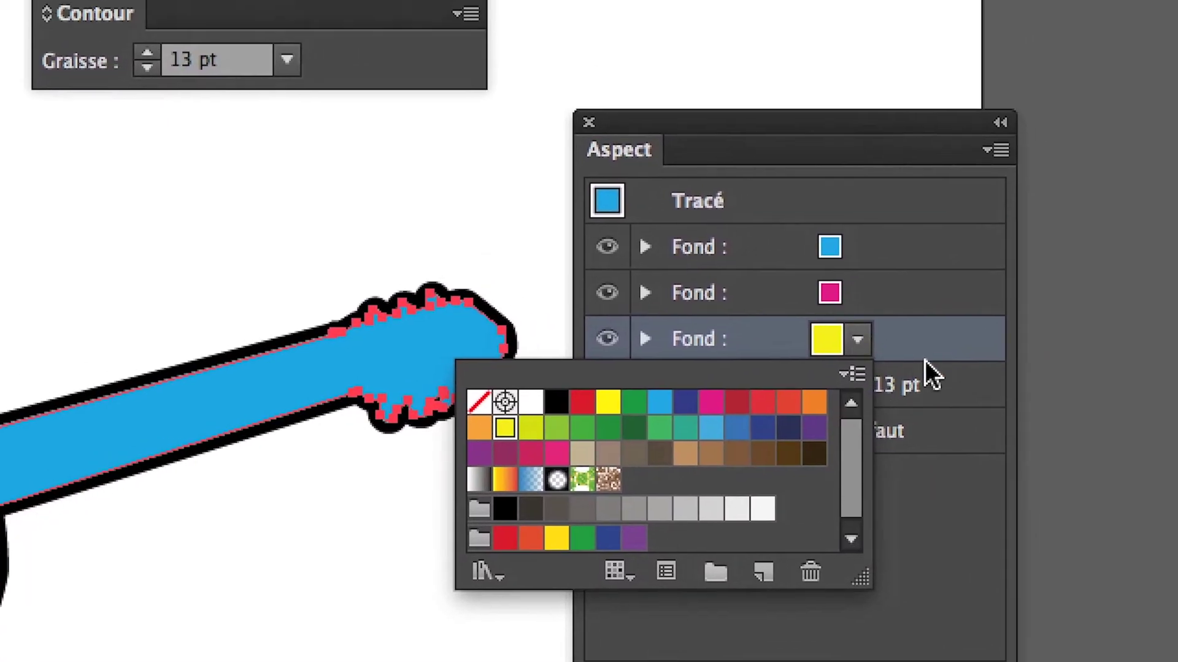
pyautogui.click(925, 360)
# Highlight the blue, magenta and yellow fills in turn, and clear the attribute selection.
pyautogui.click(899, 257)
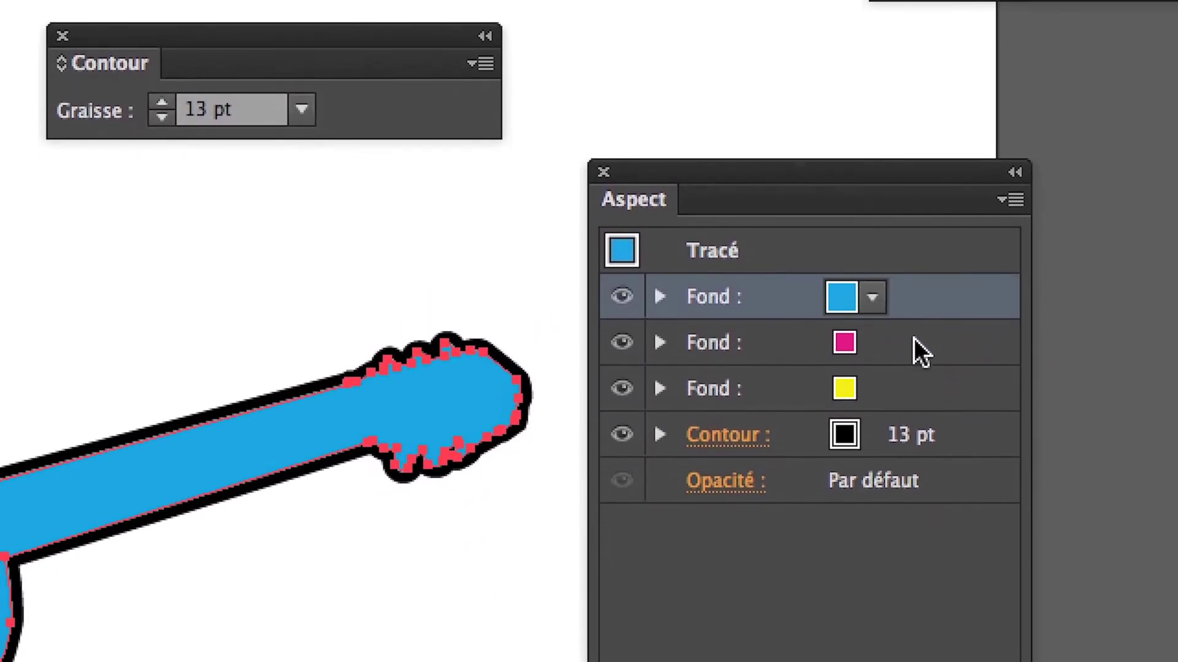
pyautogui.click(914, 344)
pyautogui.click(912, 393)
pyautogui.click(901, 534)
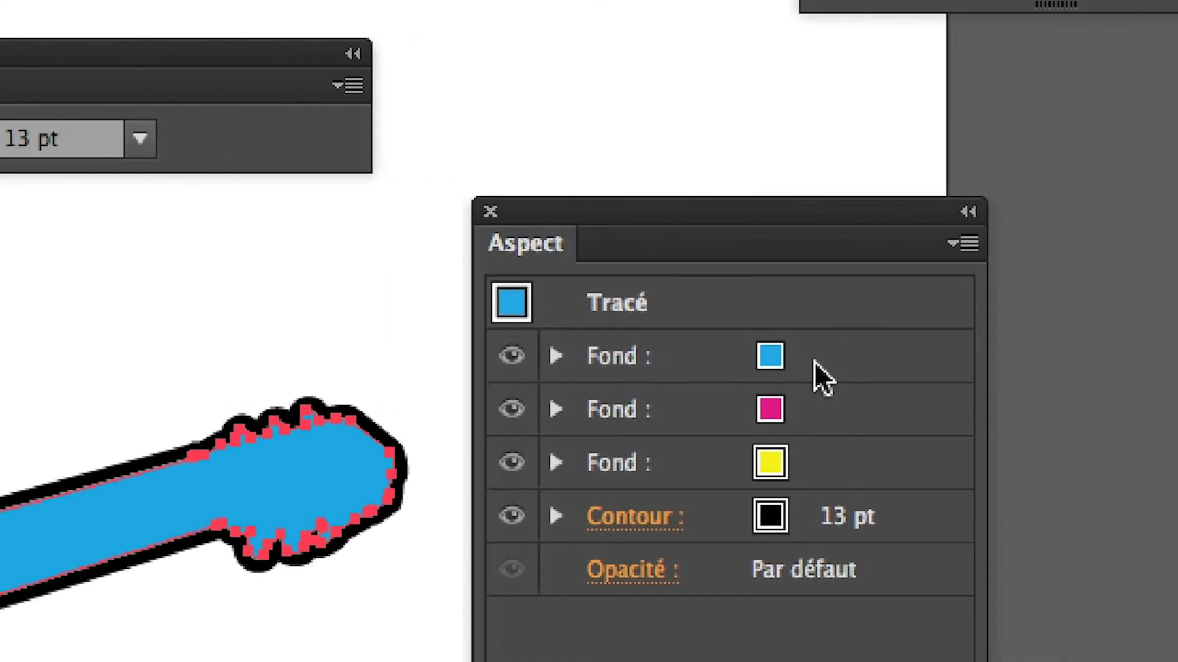
# Apply a Transformation effect to the blue fill only, with displacement of -3,5278 mm horizontally and 4,9389 mm vertically, using the preview.
pyautogui.click(814, 361)
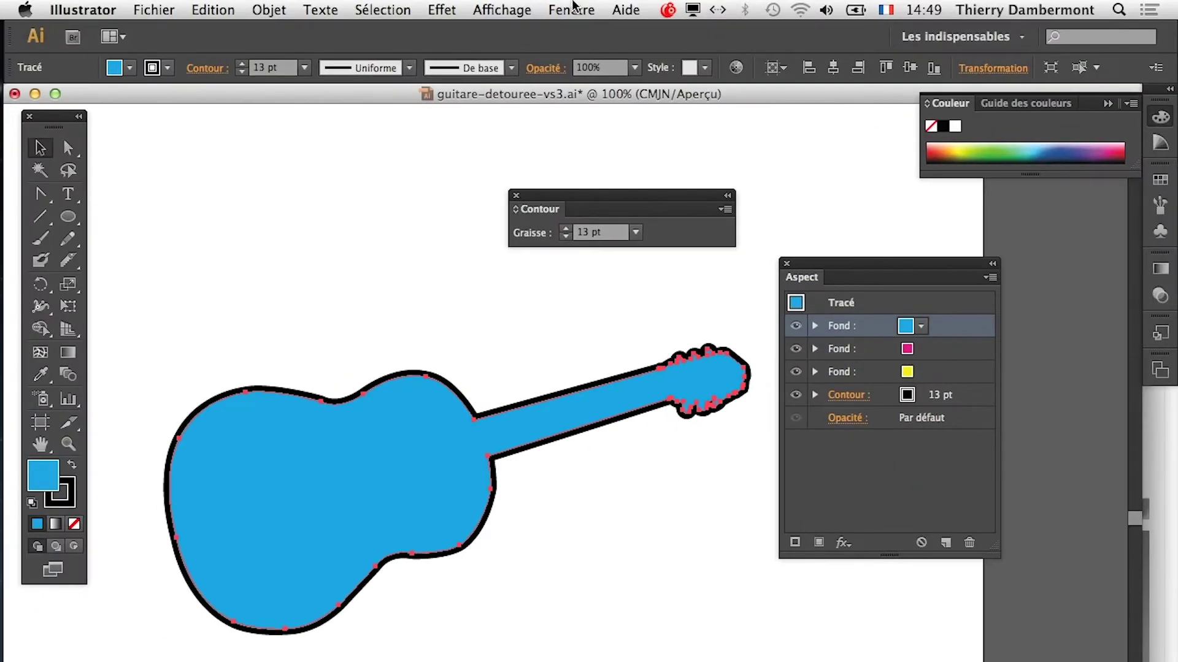
pyautogui.click(502, 9)
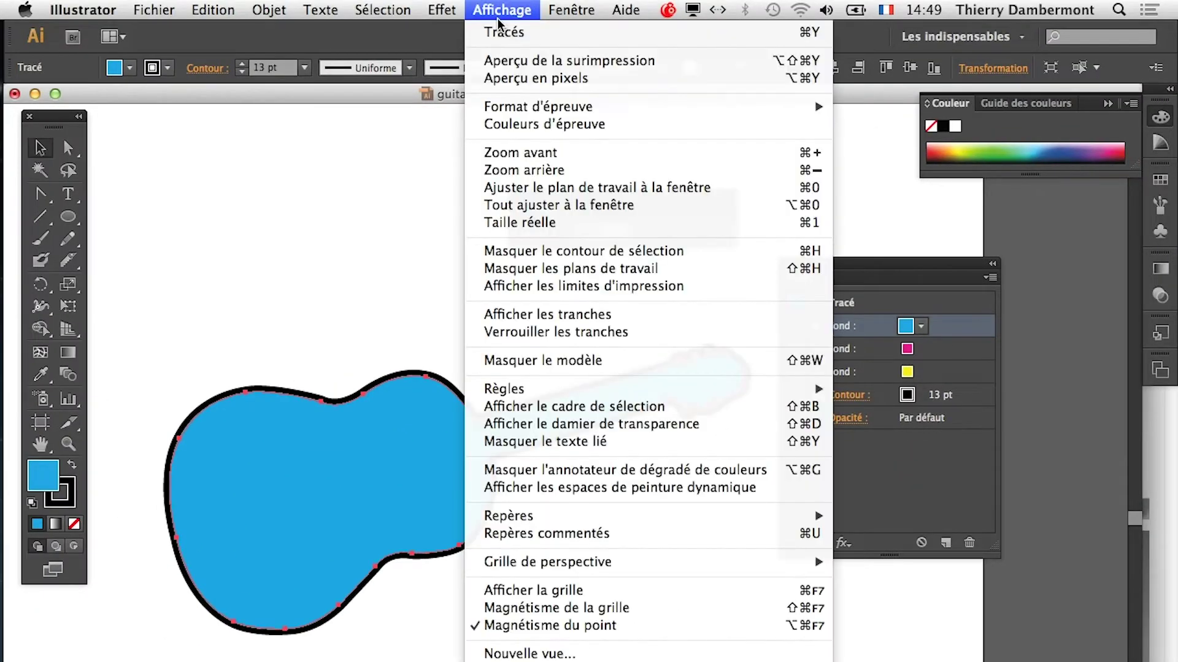
pyautogui.moveTo(442, 10)
pyautogui.moveTo(481, 160)
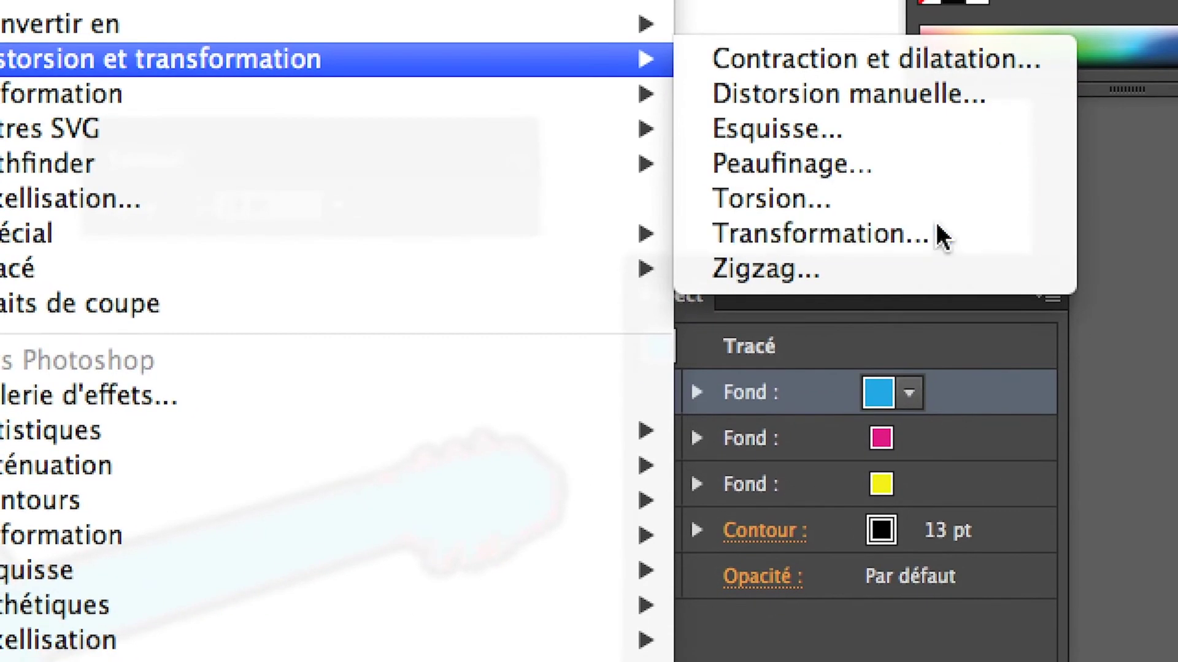
pyautogui.click(941, 236)
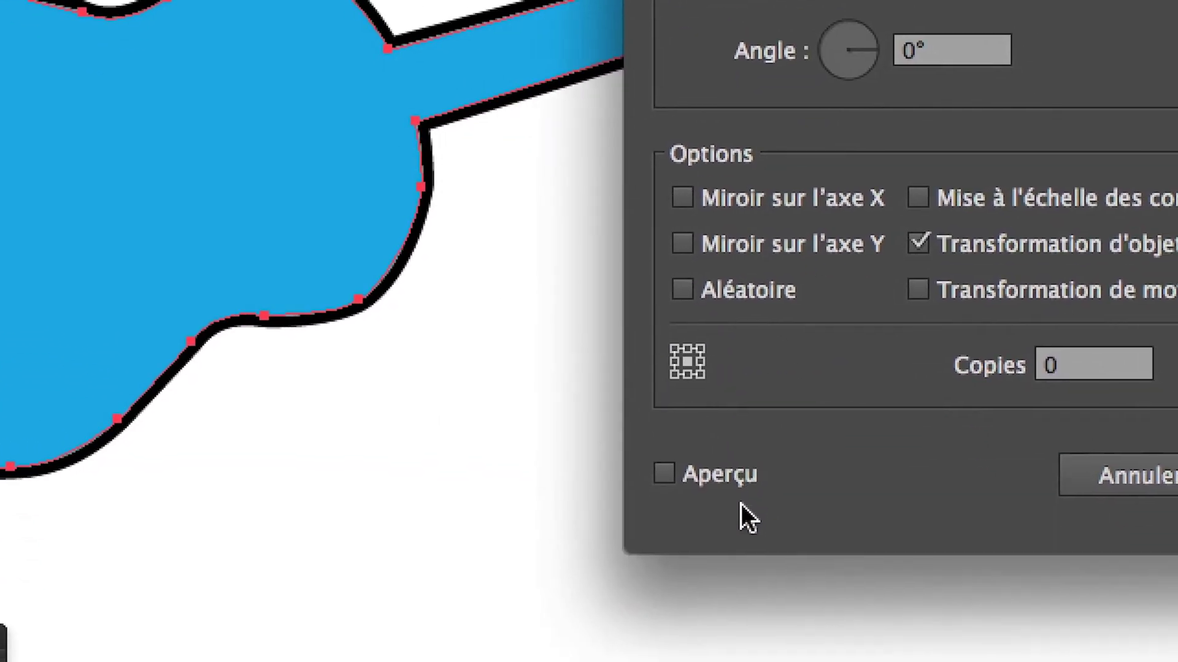
pyautogui.click(724, 475)
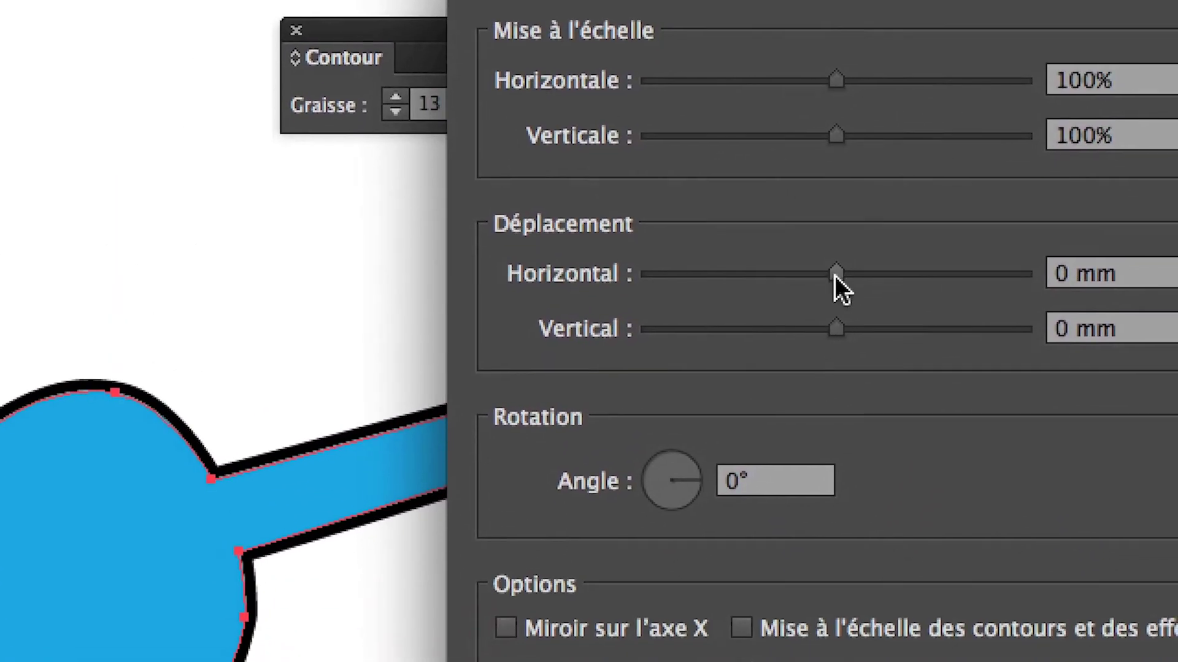
pyautogui.moveTo(830, 275); pyautogui.dragTo(882, 297)
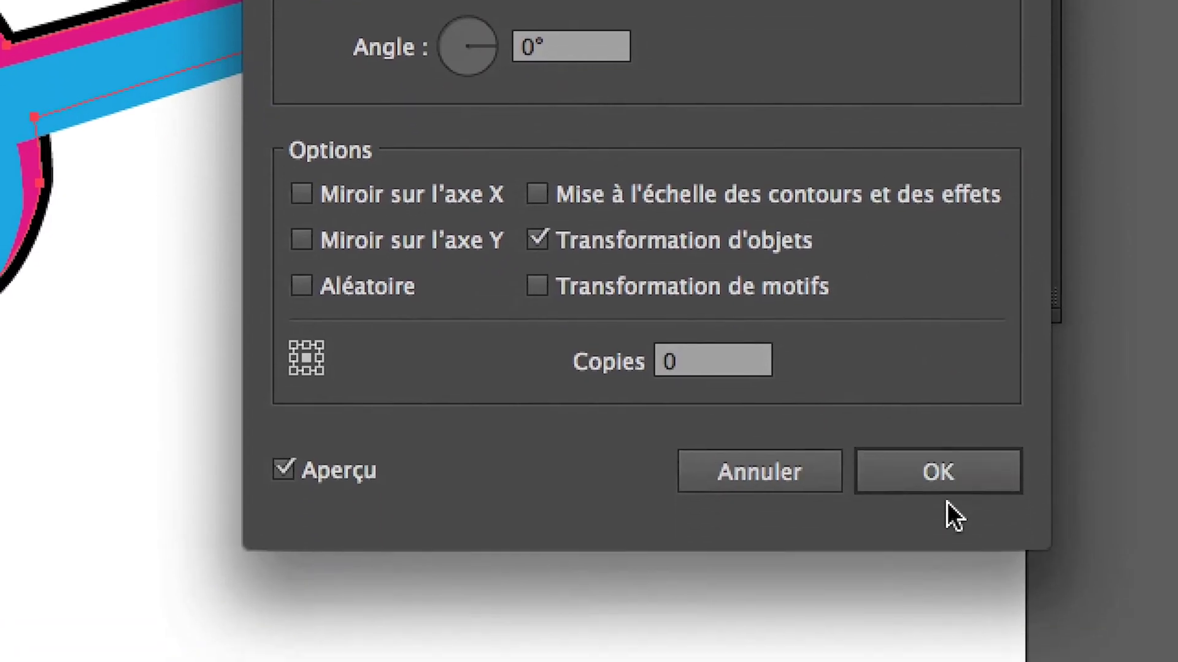
pyautogui.click(946, 494)
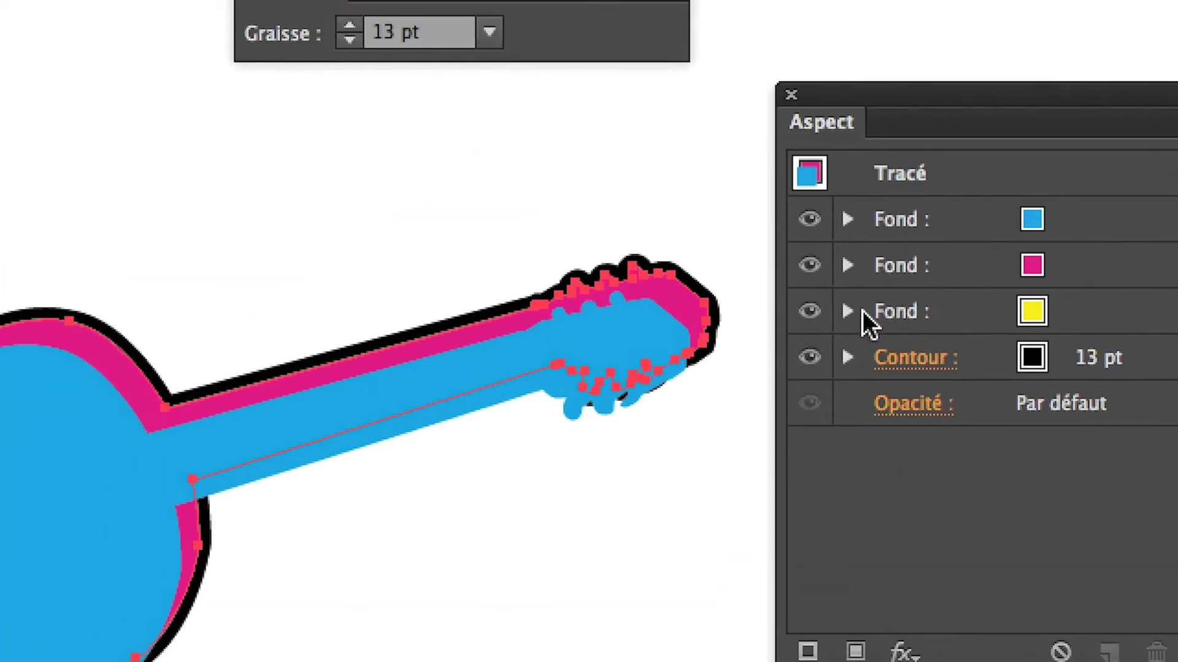
# Expand the blue fill's attributes and reopen its Transformation effect to review the settings with the preview on.
pyautogui.click(856, 274)
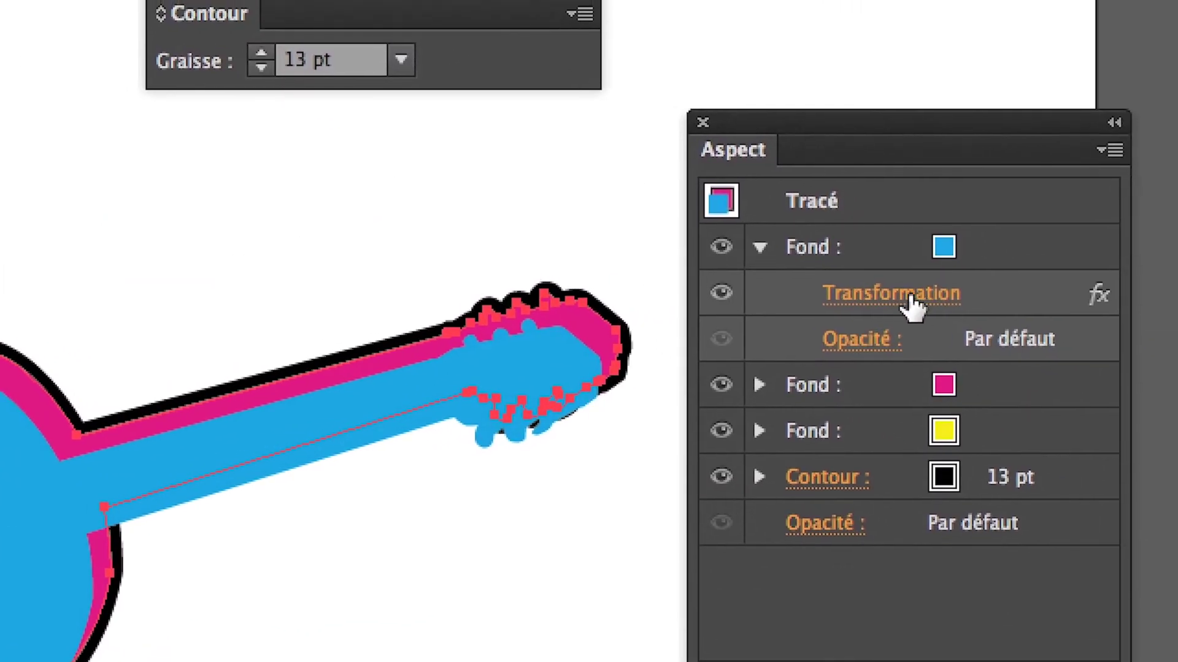
pyautogui.click(1012, 318)
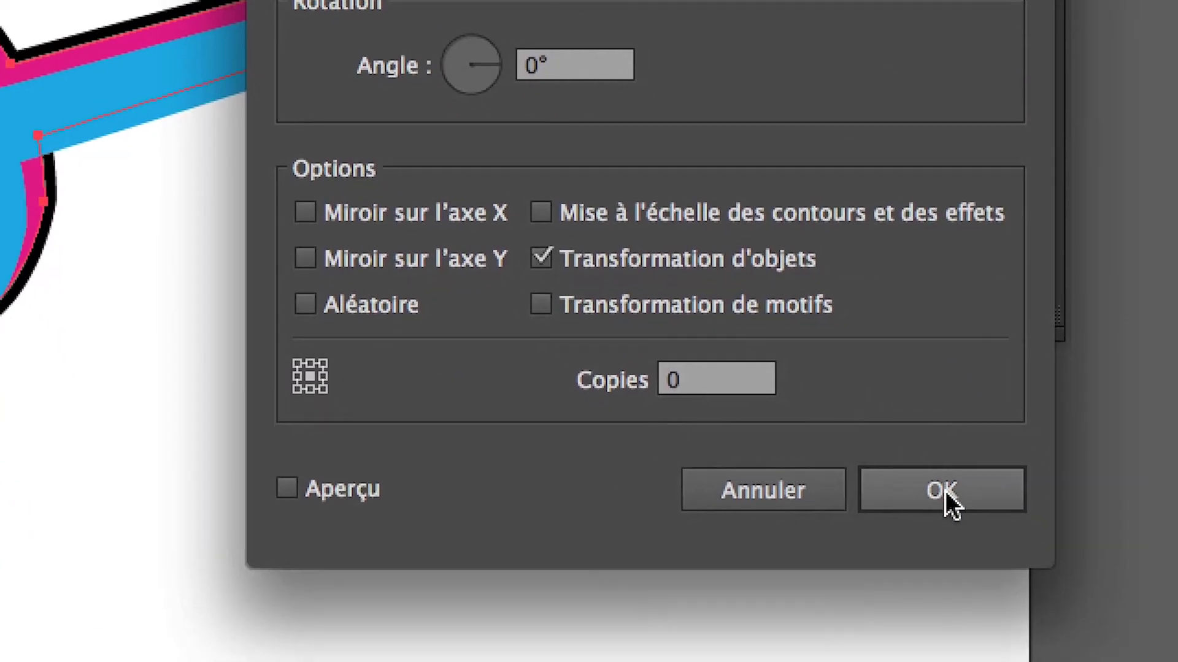
pyautogui.click(943, 488)
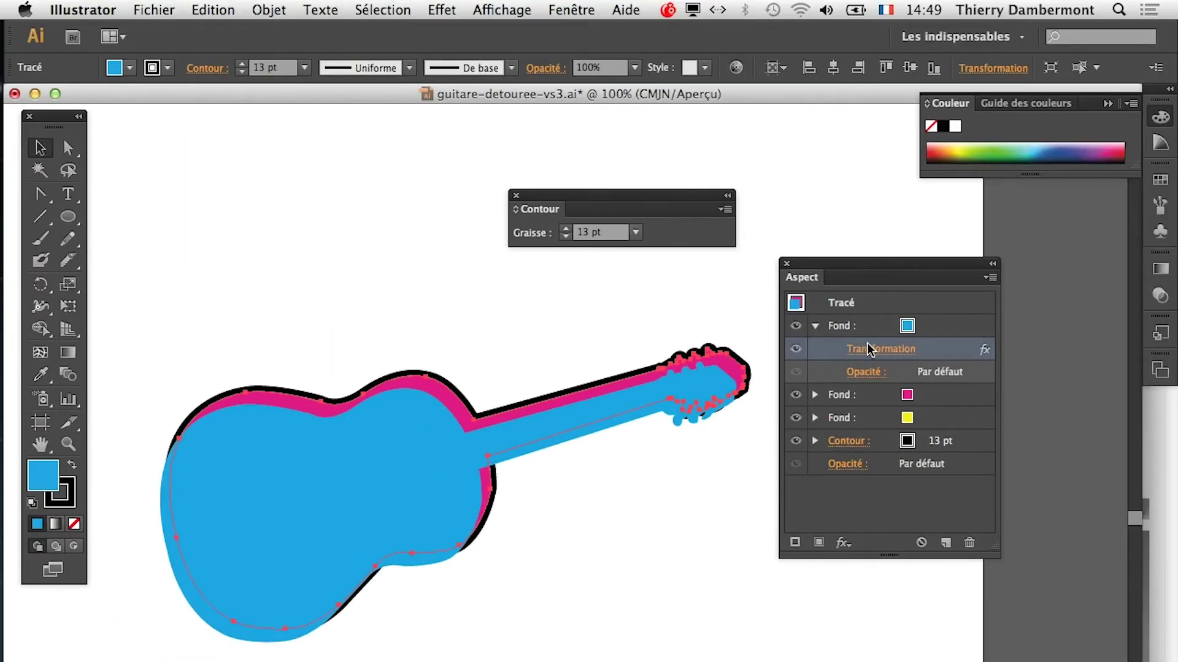
pyautogui.click(873, 349)
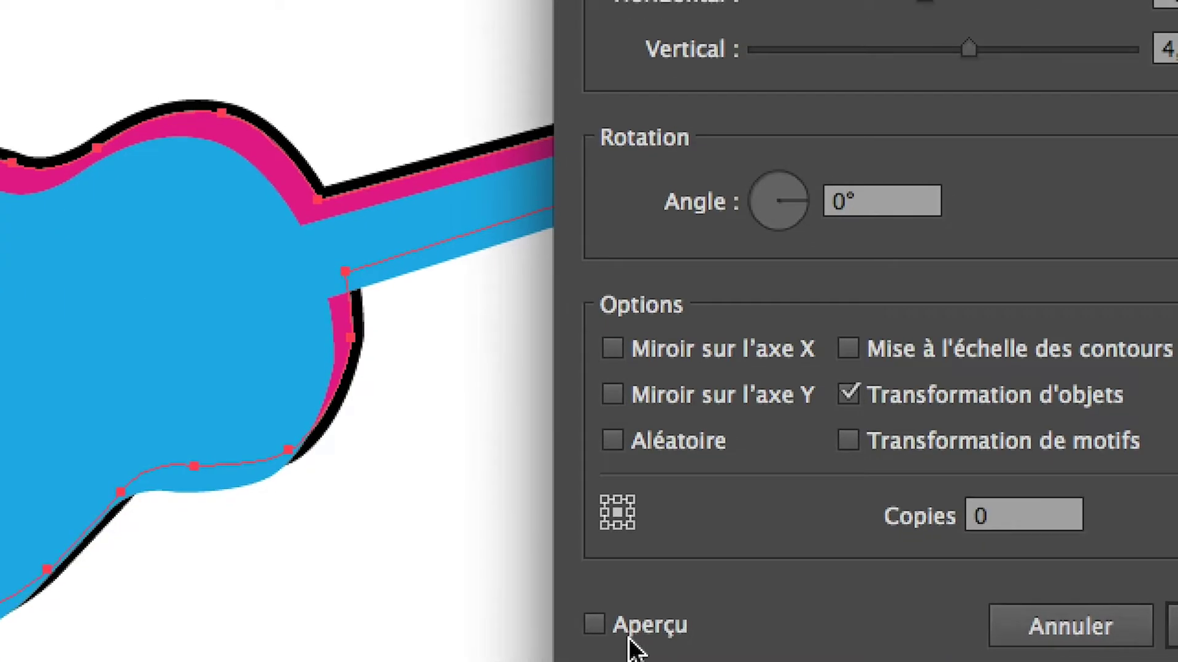
pyautogui.click(628, 640)
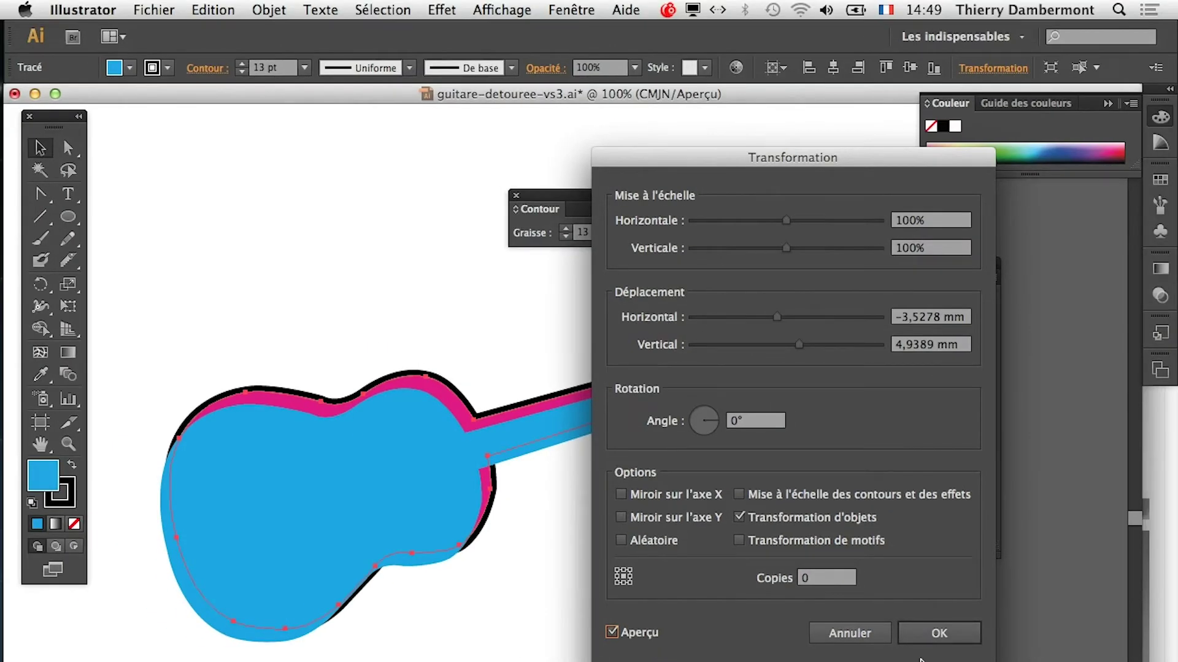
pyautogui.click(928, 635)
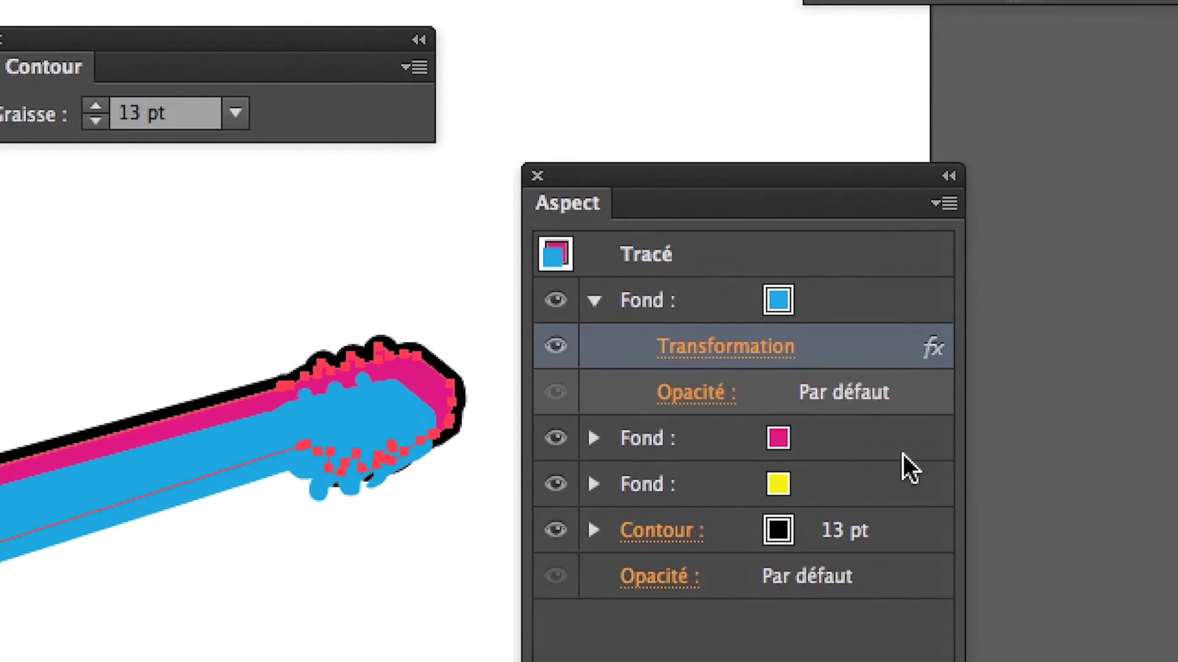
# Apply a Transformation effect to the magenta fill only, with displacement of -7,7611 mm horizontally and -5,2917 mm vertically, using the preview.
pyautogui.click(947, 399)
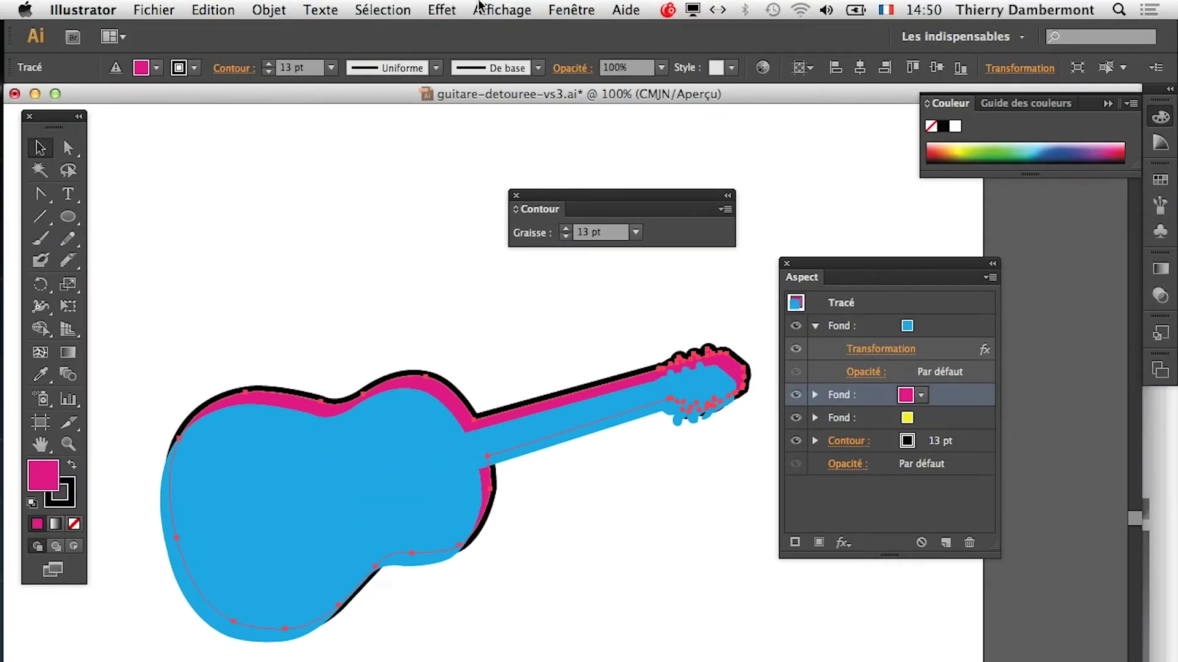
pyautogui.click(480, 7)
pyautogui.moveTo(442, 10)
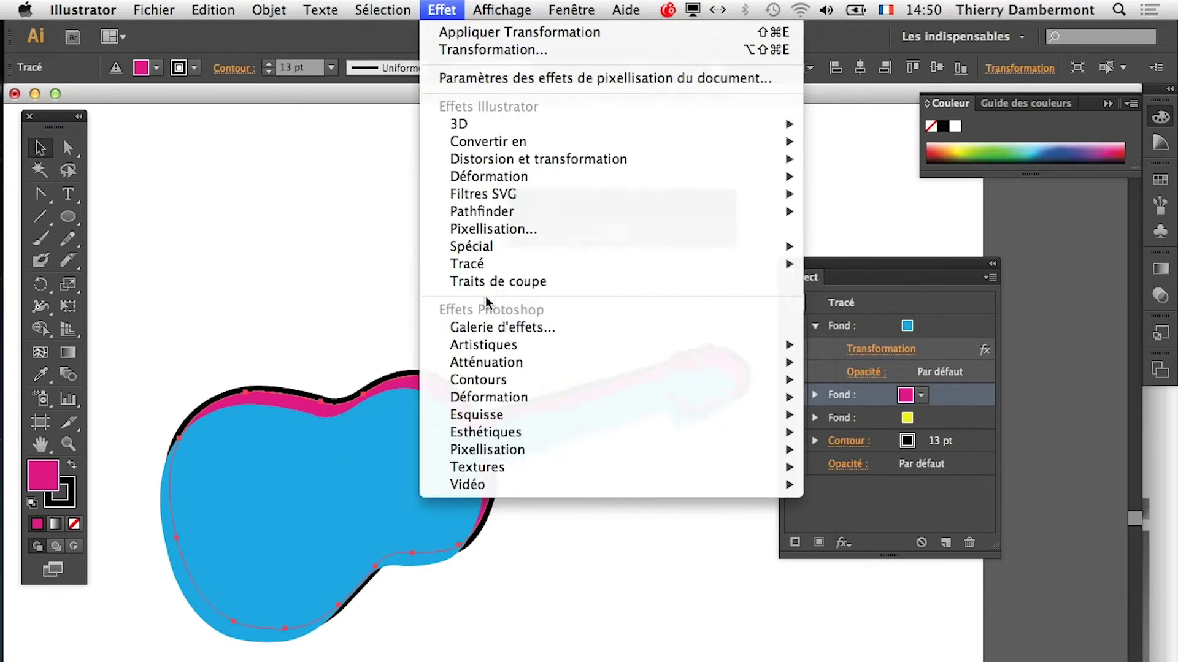
pyautogui.moveTo(552, 158)
pyautogui.click(893, 251)
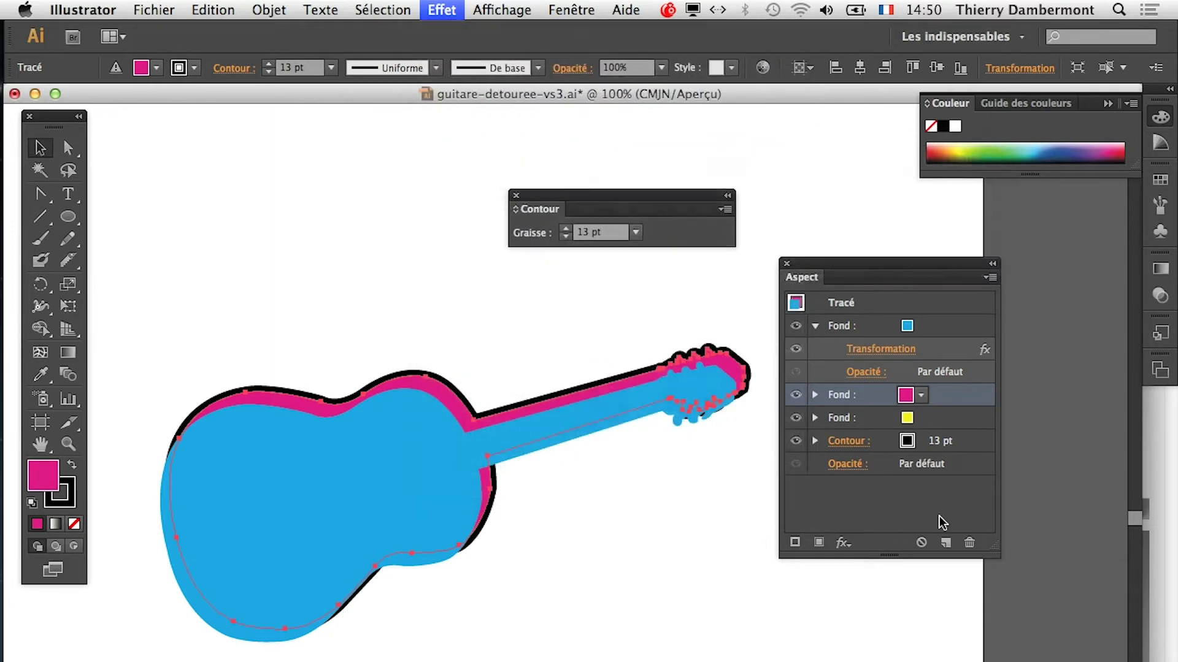
pyautogui.click(628, 637)
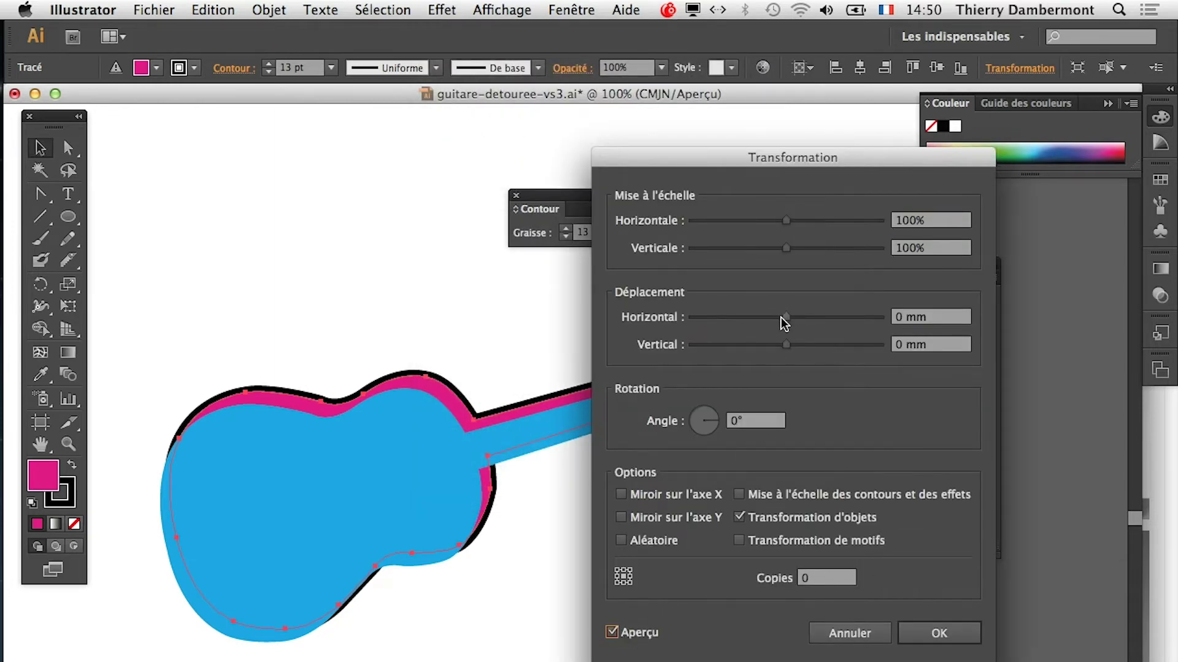
pyautogui.moveTo(782, 317)
pyautogui.mouseDown()
pyautogui.moveTo(764, 317)
pyautogui.moveTo(794, 344)
pyautogui.moveTo(772, 345)
pyautogui.mouseUp()
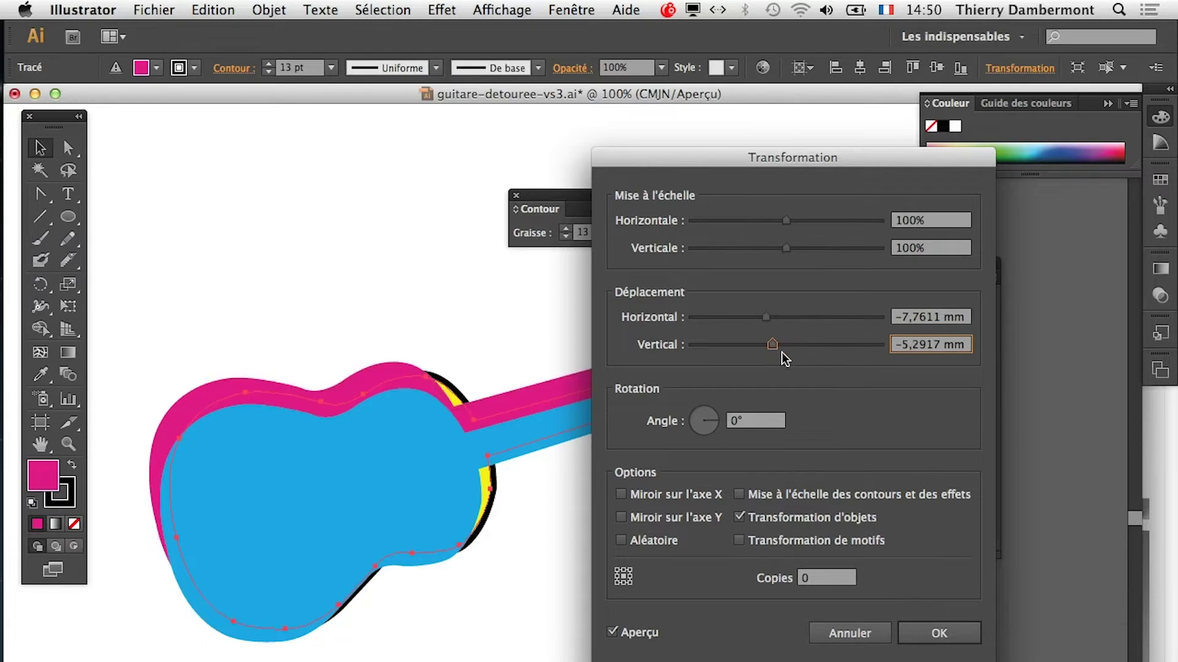
pyautogui.click(937, 633)
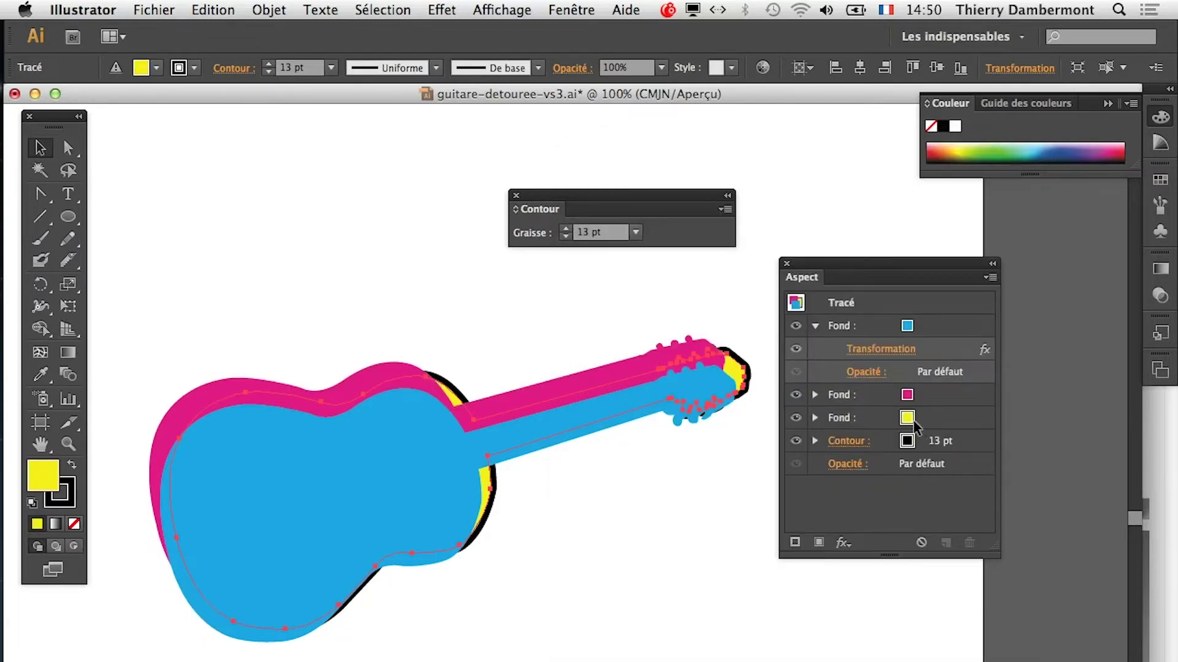
# Edit the magenta fill's existing Transformation effect, setting displacement to 8,1139 mm horizontally and -2,1167 mm vertically with the preview on.
pyautogui.click(815, 395)
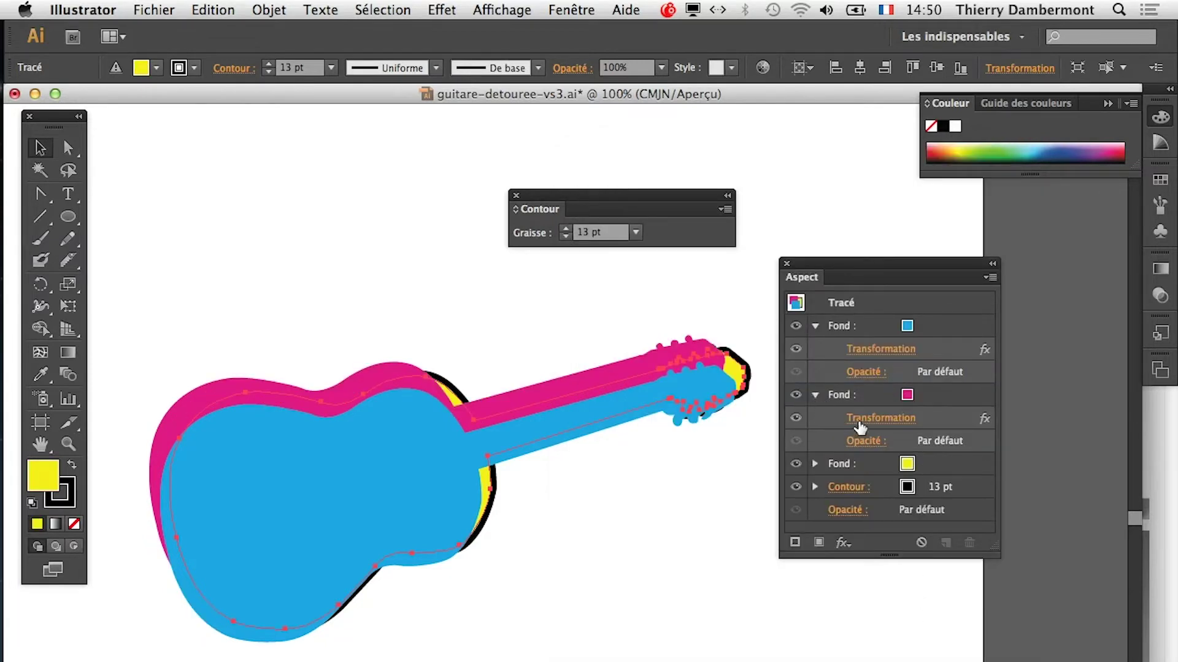
pyautogui.click(860, 419)
pyautogui.moveTo(766, 317); pyautogui.dragTo(789, 346)
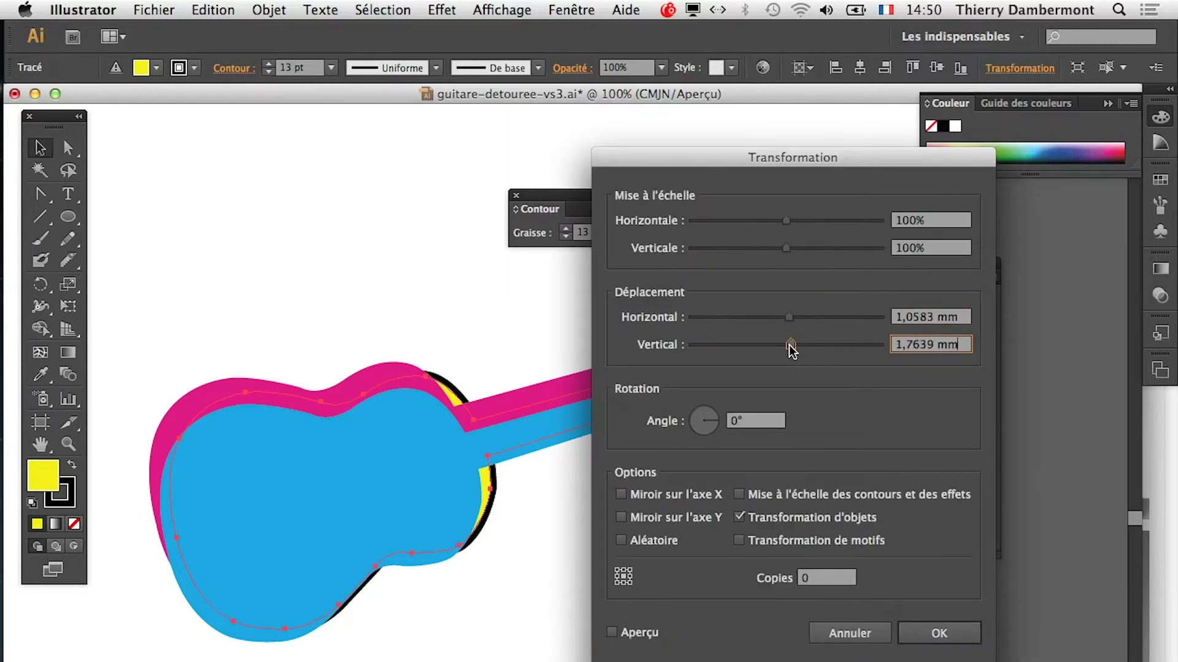
pyautogui.click(642, 636)
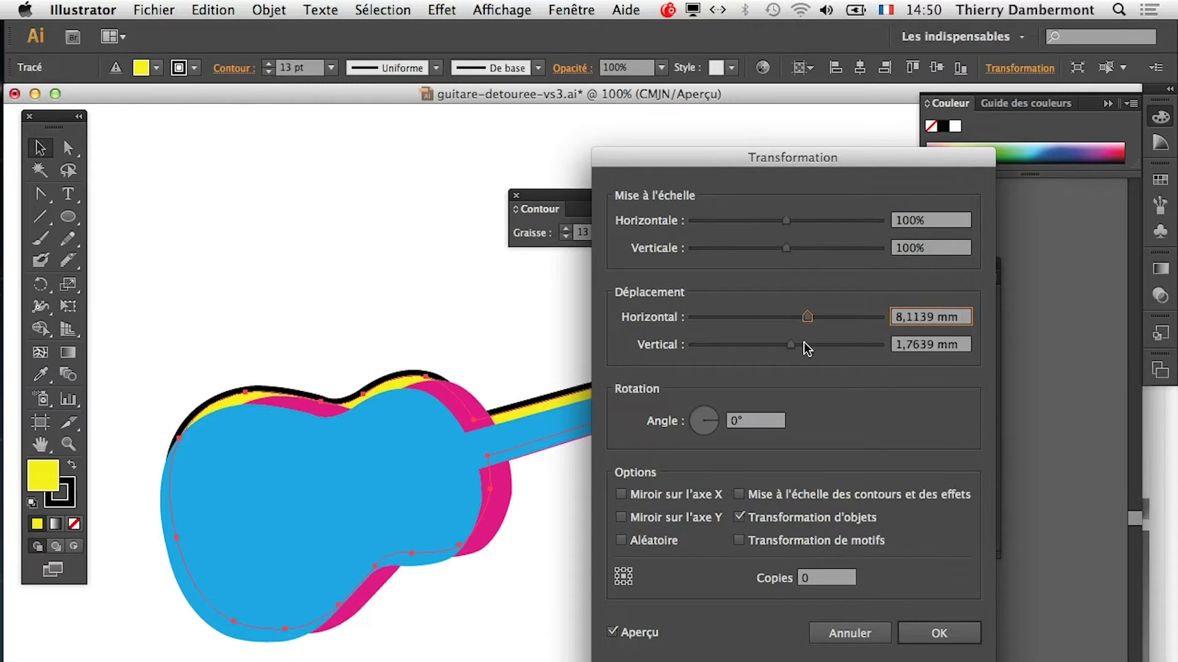
pyautogui.moveTo(790, 345)
pyautogui.mouseDown()
pyautogui.moveTo(770, 343)
pyautogui.moveTo(782, 342)
pyautogui.mouseUp()
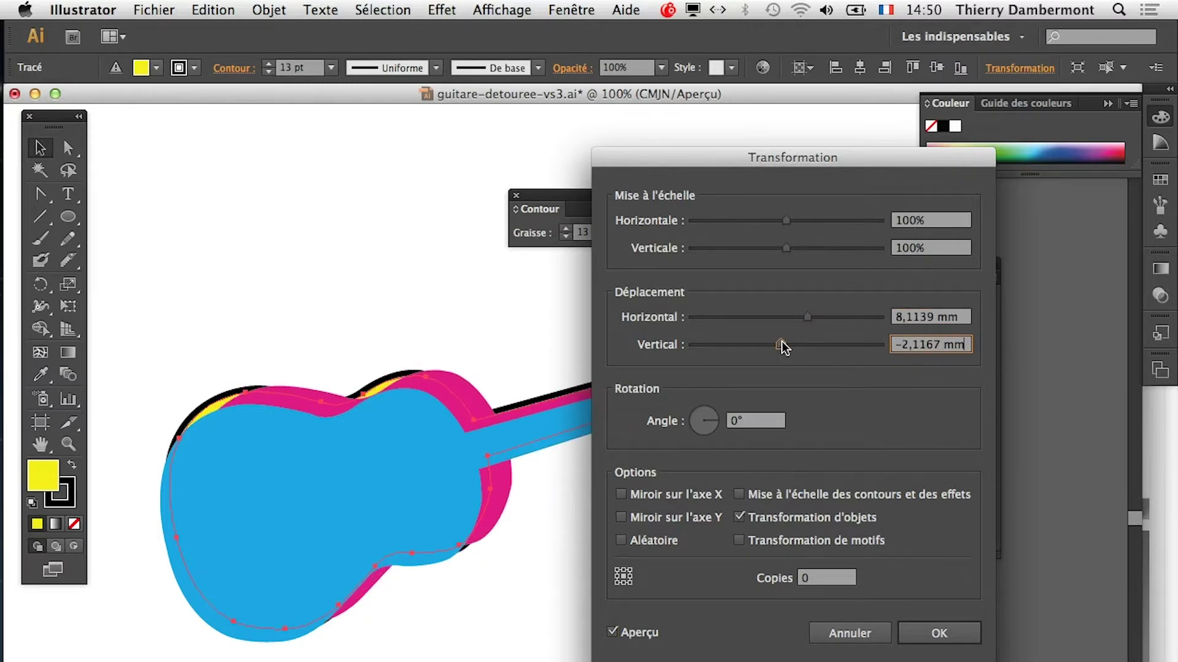
pyautogui.click(938, 633)
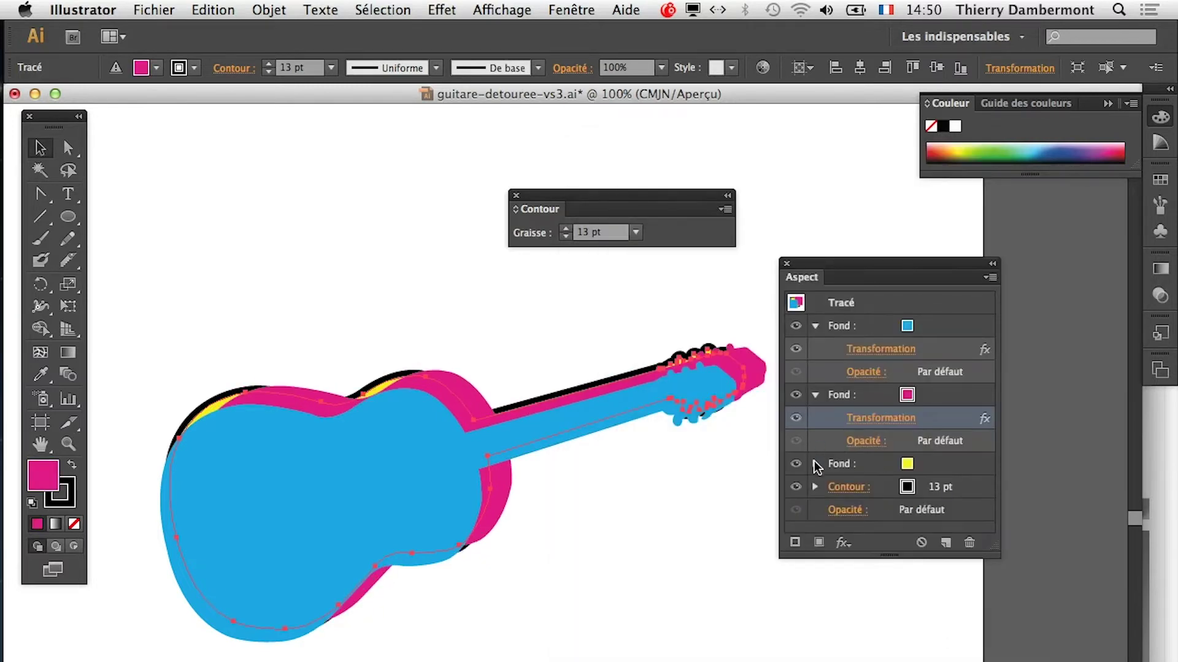
# Enlarge the Aspect panel and duplicate the magenta fill's Transformation effect onto the yellow fill.
pyautogui.click(972, 470)
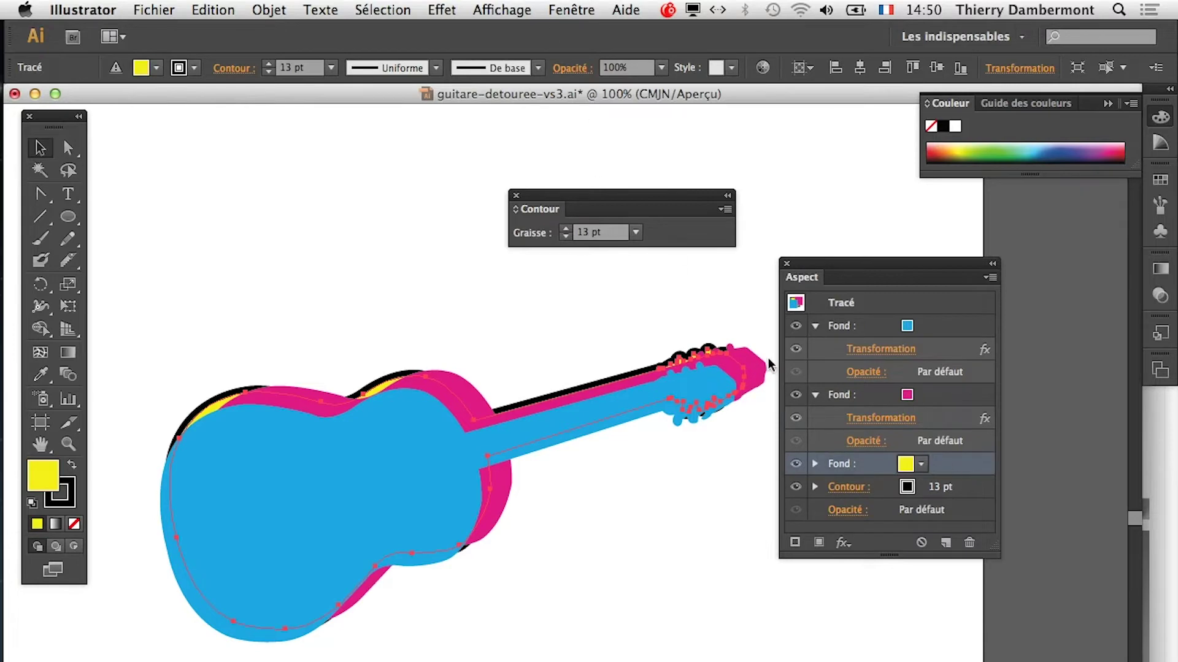
pyautogui.moveTo(992, 545); pyautogui.dragTo(1007, 660)
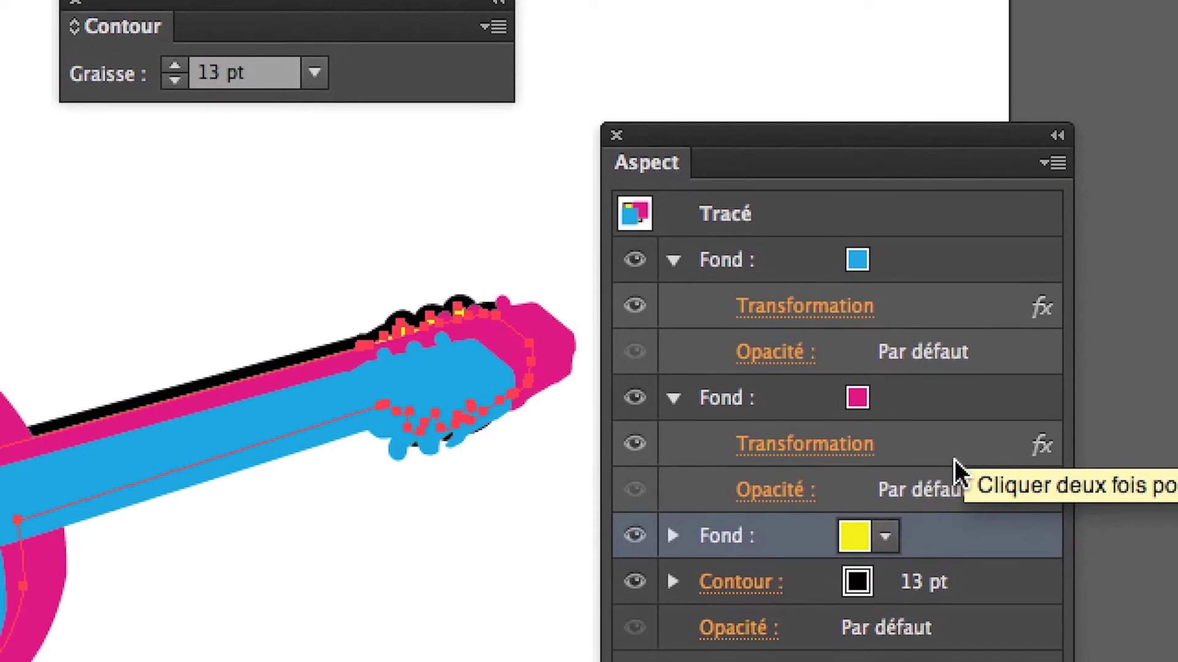
pyautogui.click(955, 459)
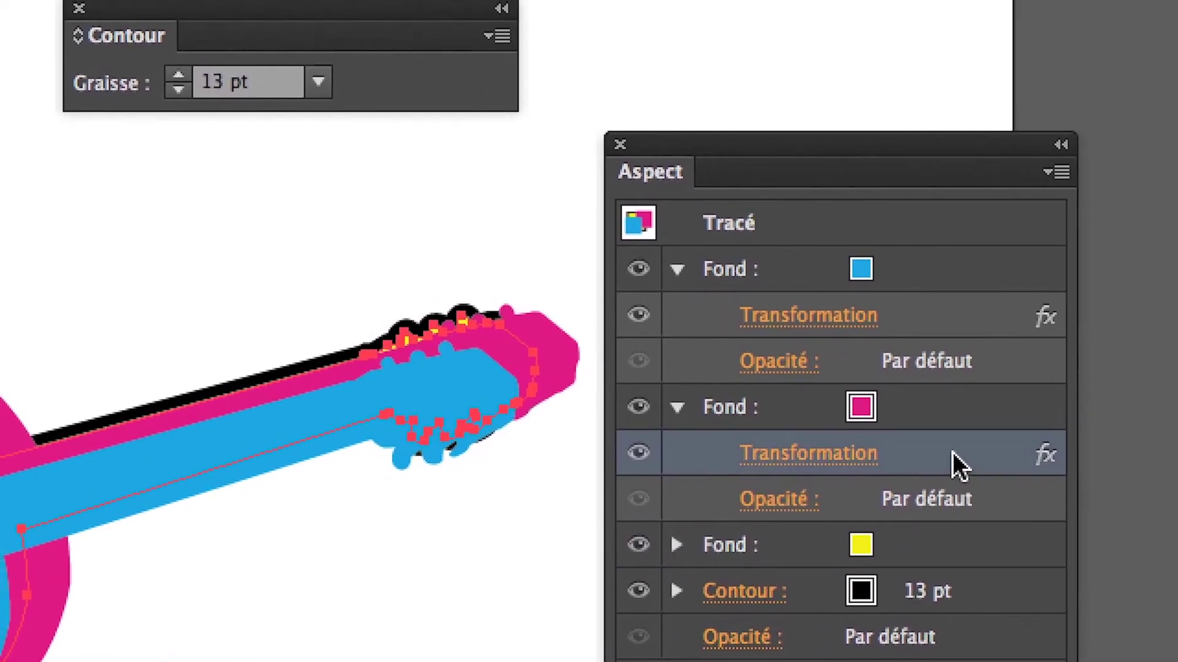
pyautogui.moveTo(954, 467); pyautogui.dragTo(950, 547)
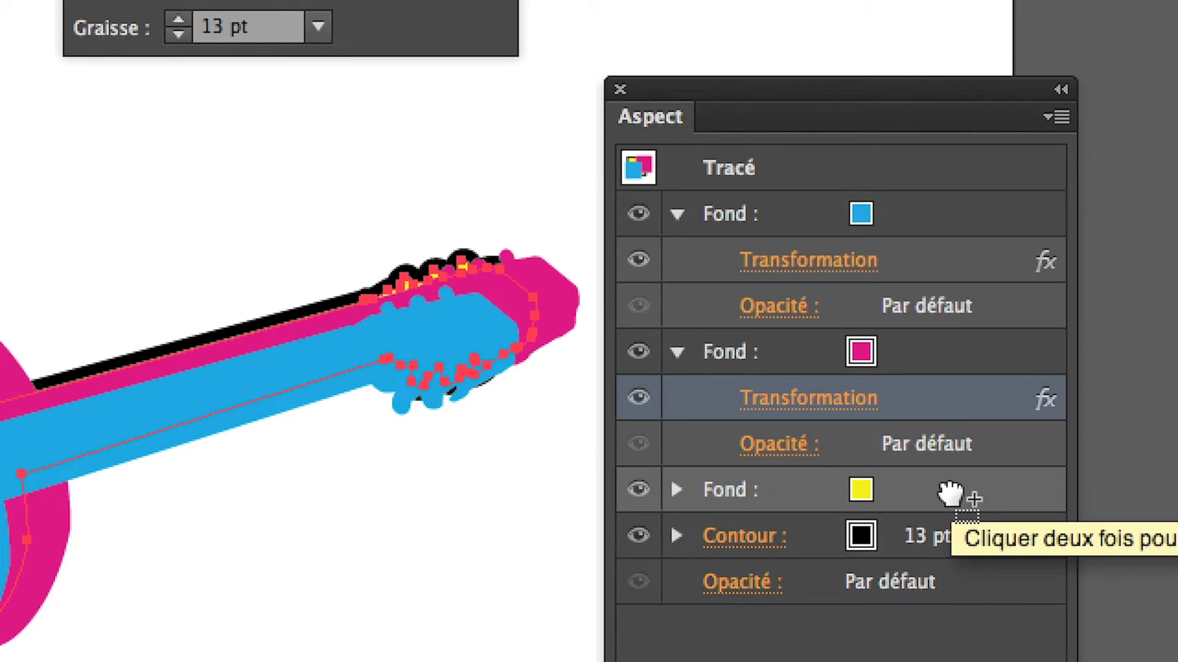
pyautogui.moveTo(950, 494); pyautogui.dragTo(949, 499)
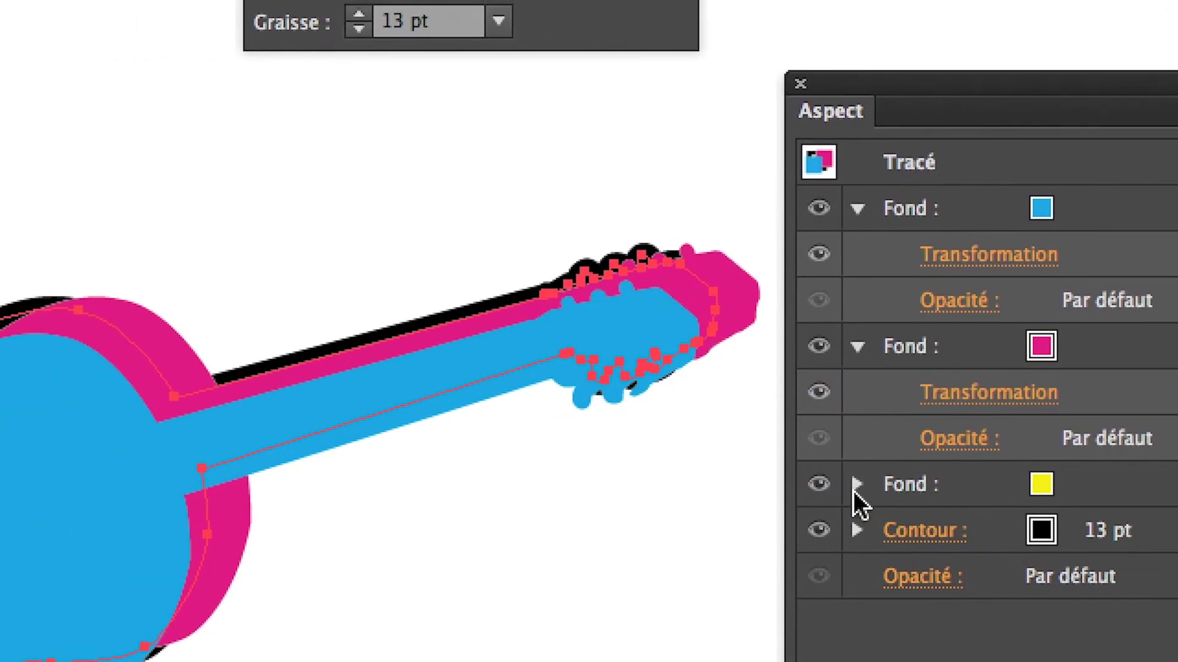
# Edit the yellow fill's copied Transformation effect, setting displacement to -1,4111 mm horizontally and -5,9972 mm vertically with the preview on.
pyautogui.click(856, 486)
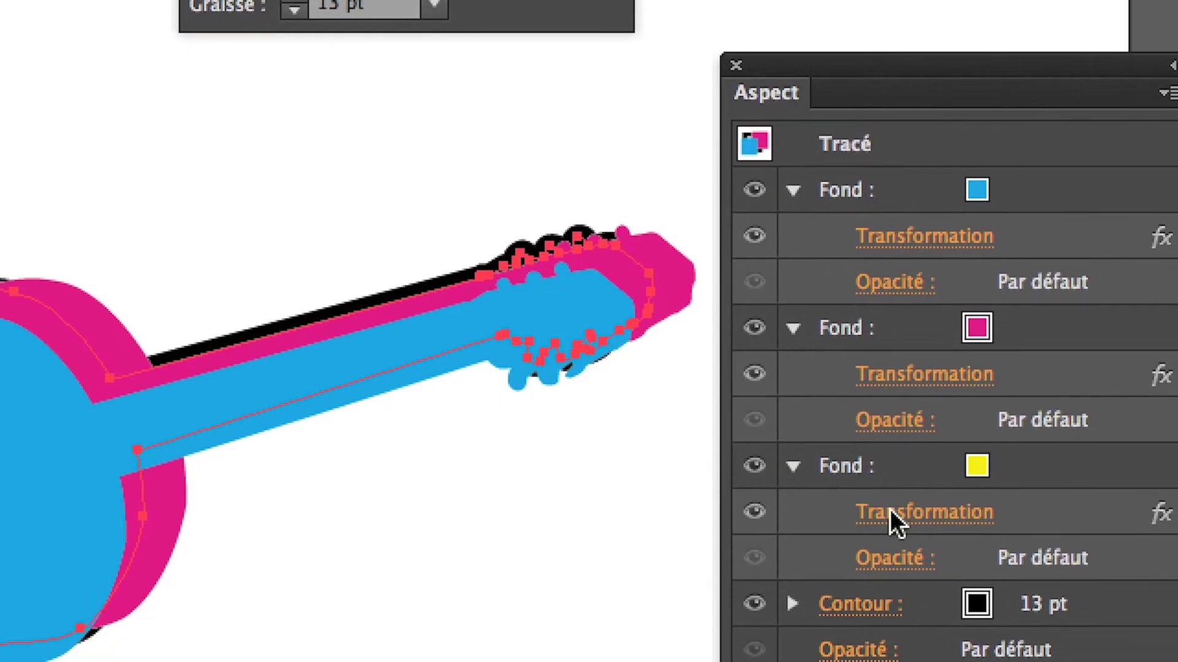
pyautogui.click(890, 509)
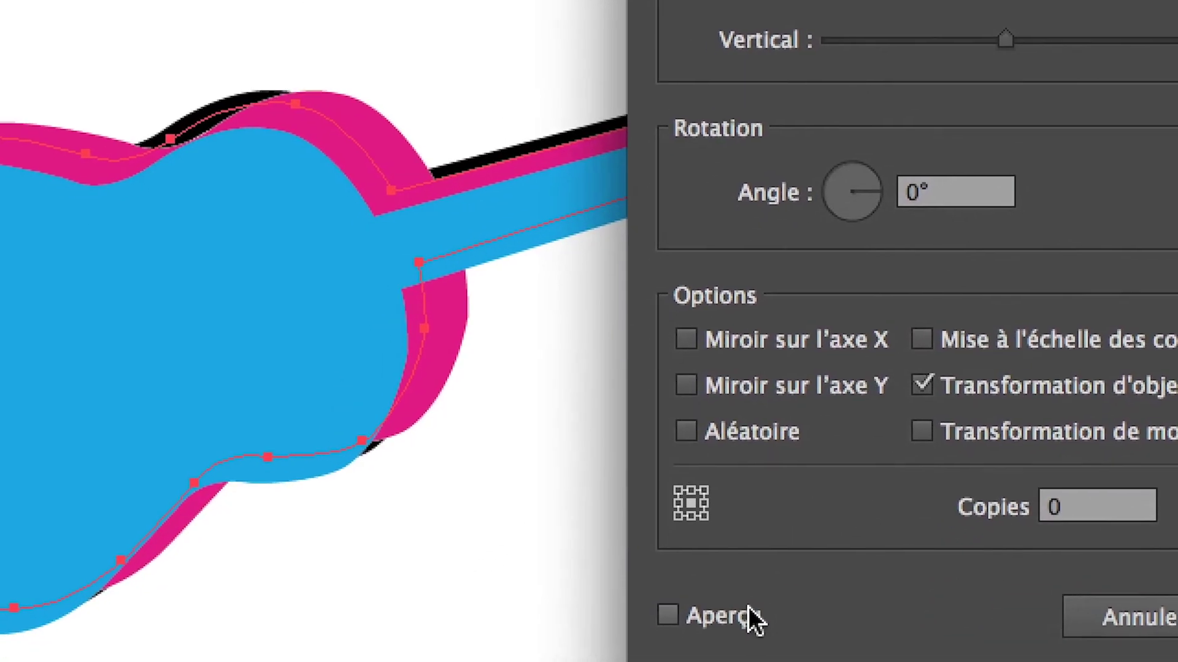
pyautogui.click(748, 606)
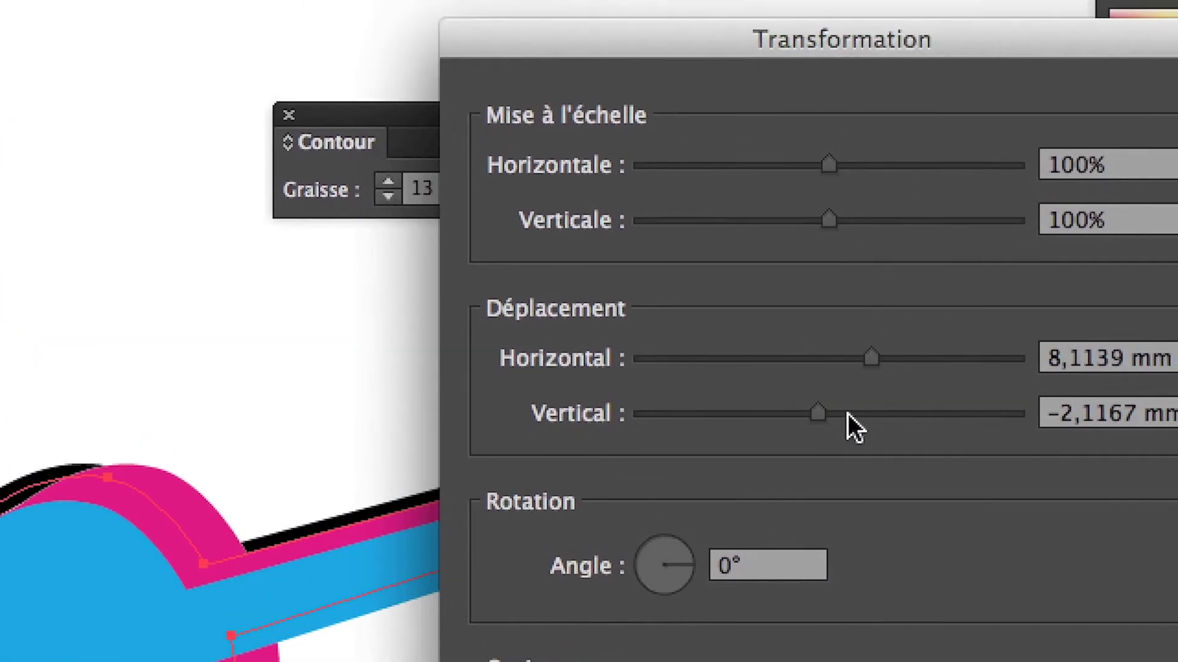
pyautogui.click(856, 413)
pyautogui.moveTo(808, 360); pyautogui.dragTo(771, 356)
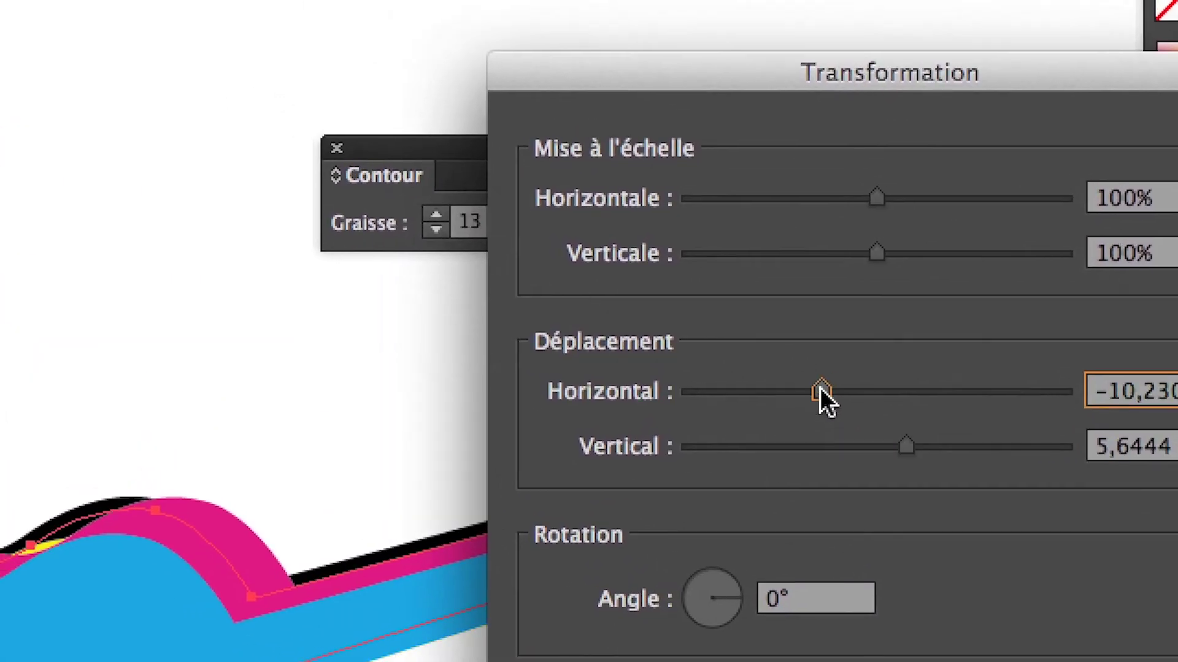
pyautogui.moveTo(820, 388); pyautogui.dragTo(813, 389)
pyautogui.moveTo(909, 457); pyautogui.dragTo(913, 453)
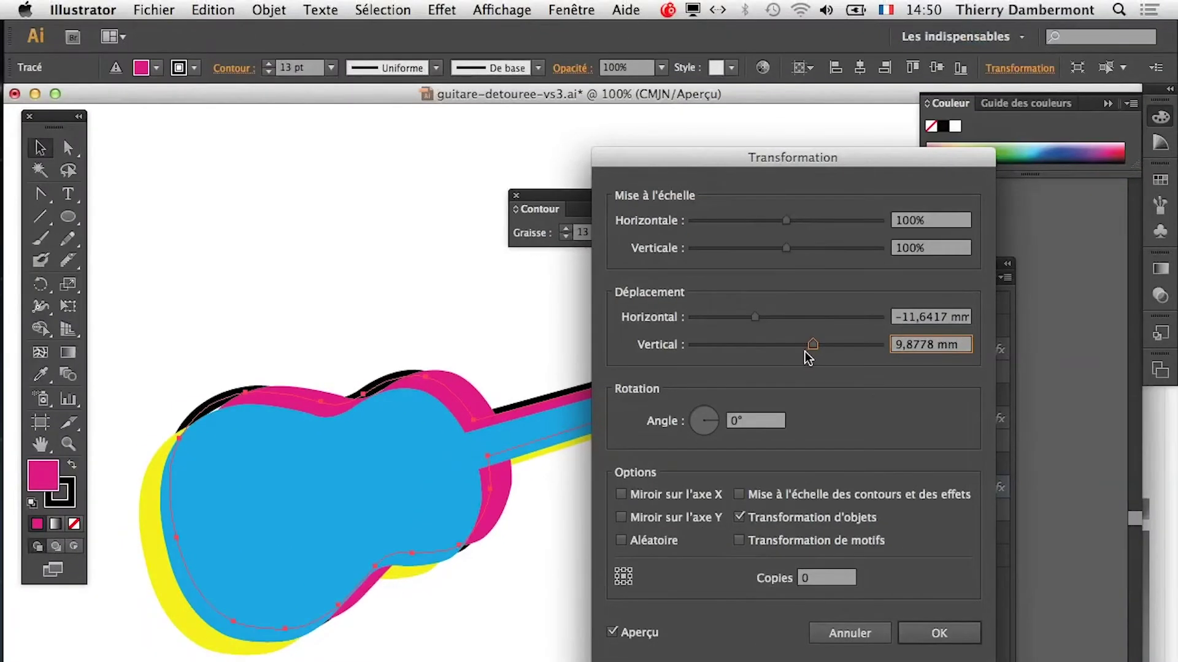
pyautogui.click(827, 348)
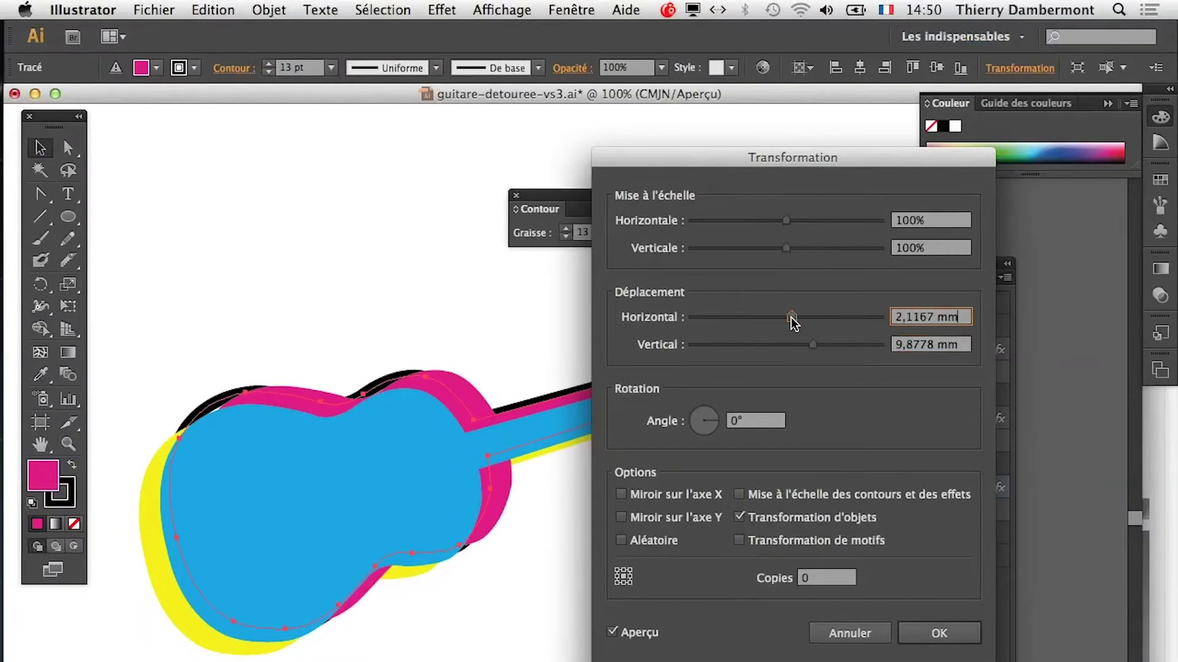
pyautogui.moveTo(795, 323); pyautogui.dragTo(770, 347)
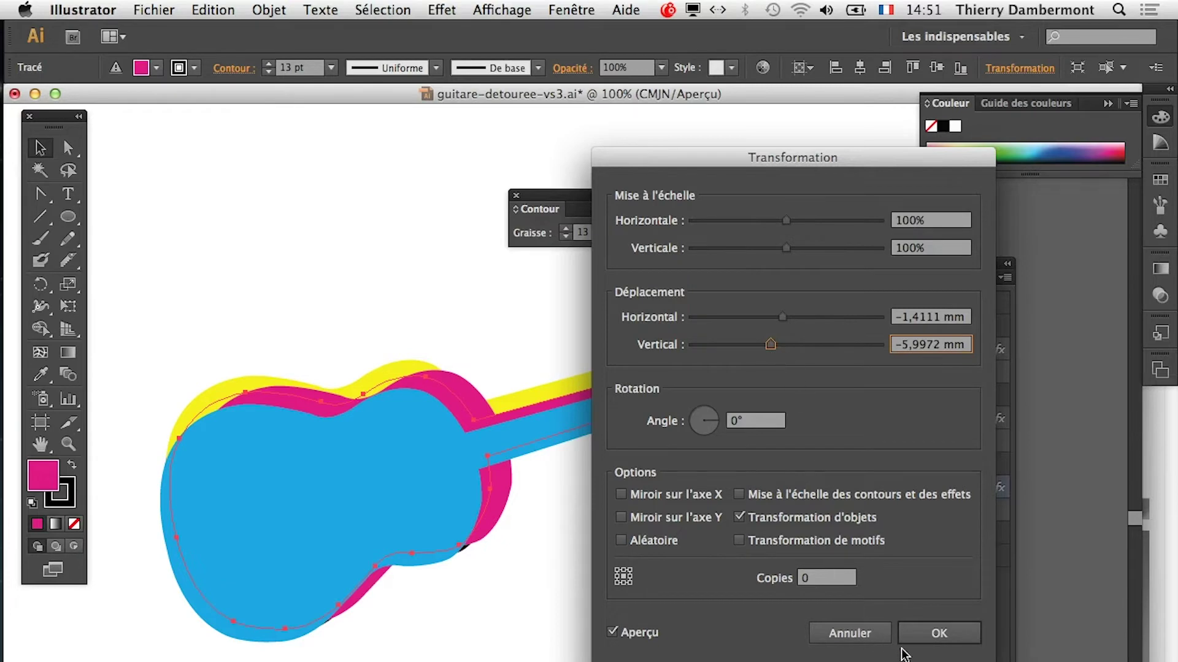
pyautogui.click(932, 633)
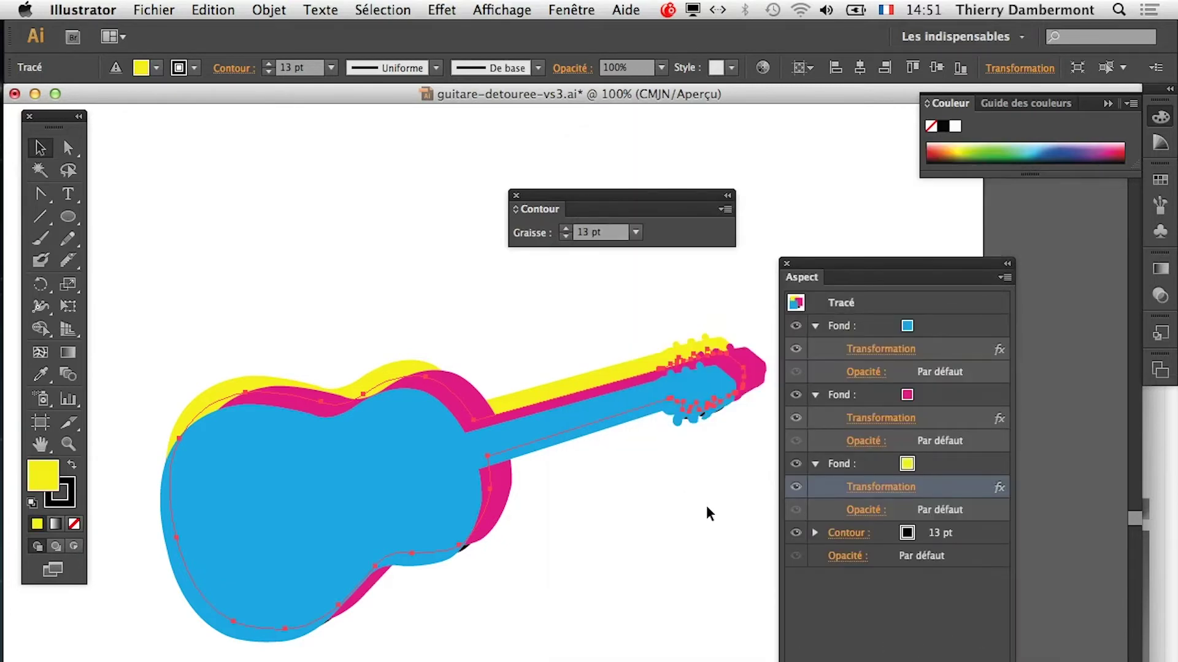
# Save the document under the new name guitare-detouree-vs4.ai in Adobe Illustrator format.
pyautogui.click(153, 9)
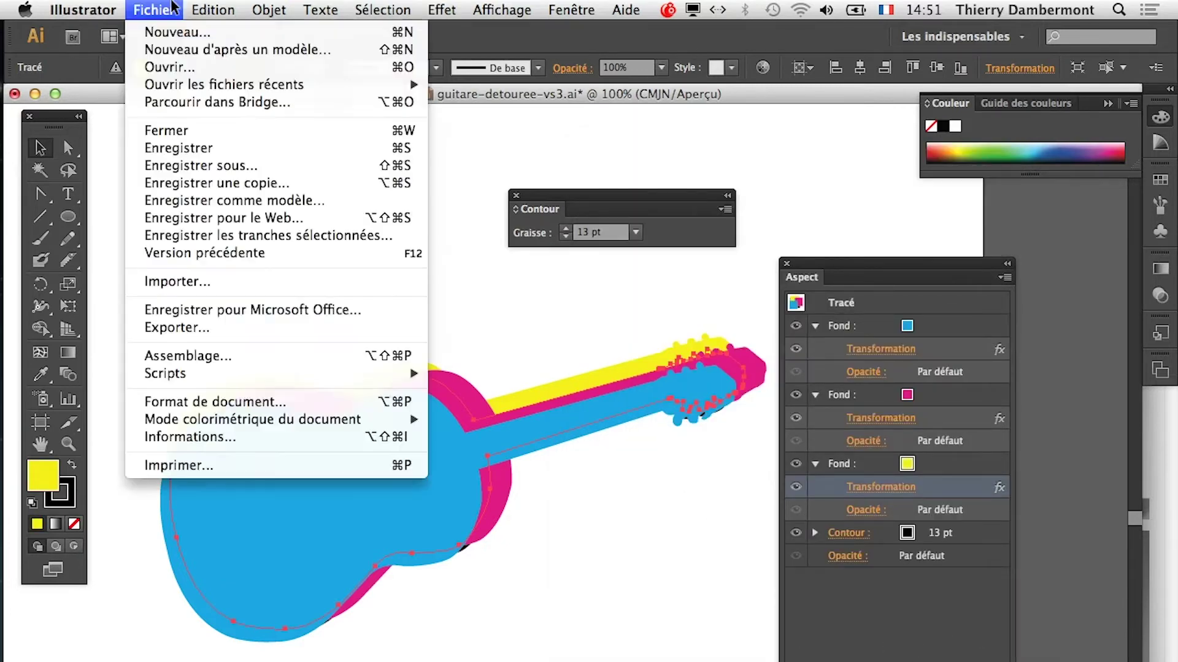
pyautogui.click(233, 167)
pyautogui.click(642, 182)
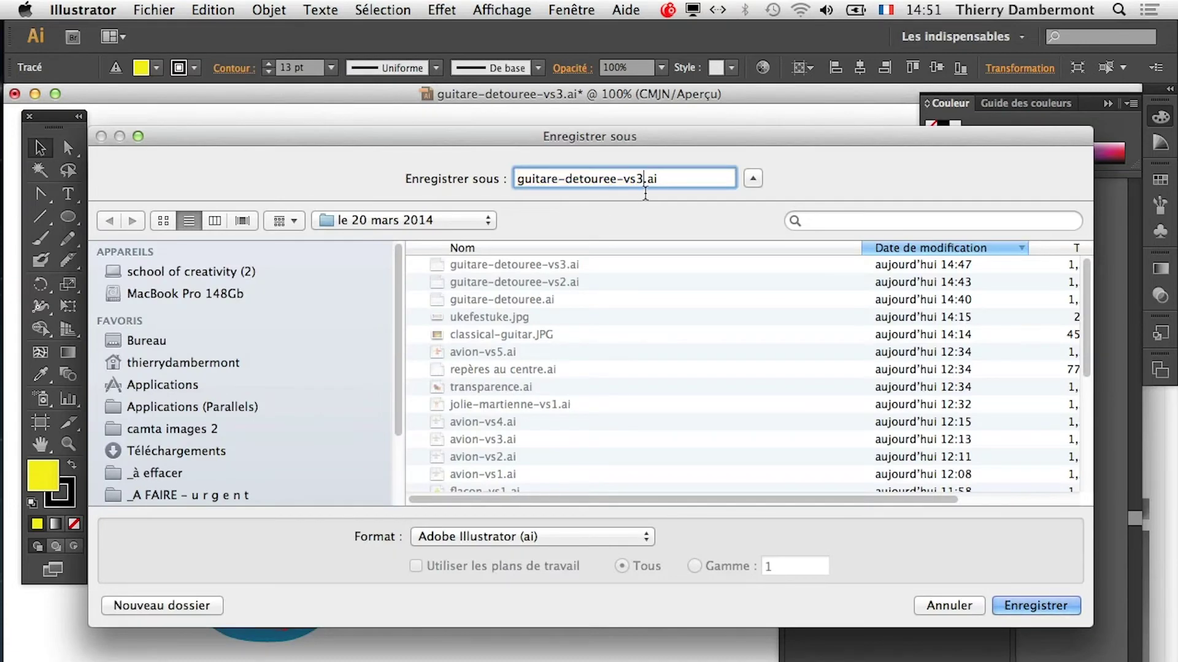
pyautogui.press('BackSpace')
pyautogui.write('4')
pyautogui.click(1029, 604)
pyautogui.press('Return')
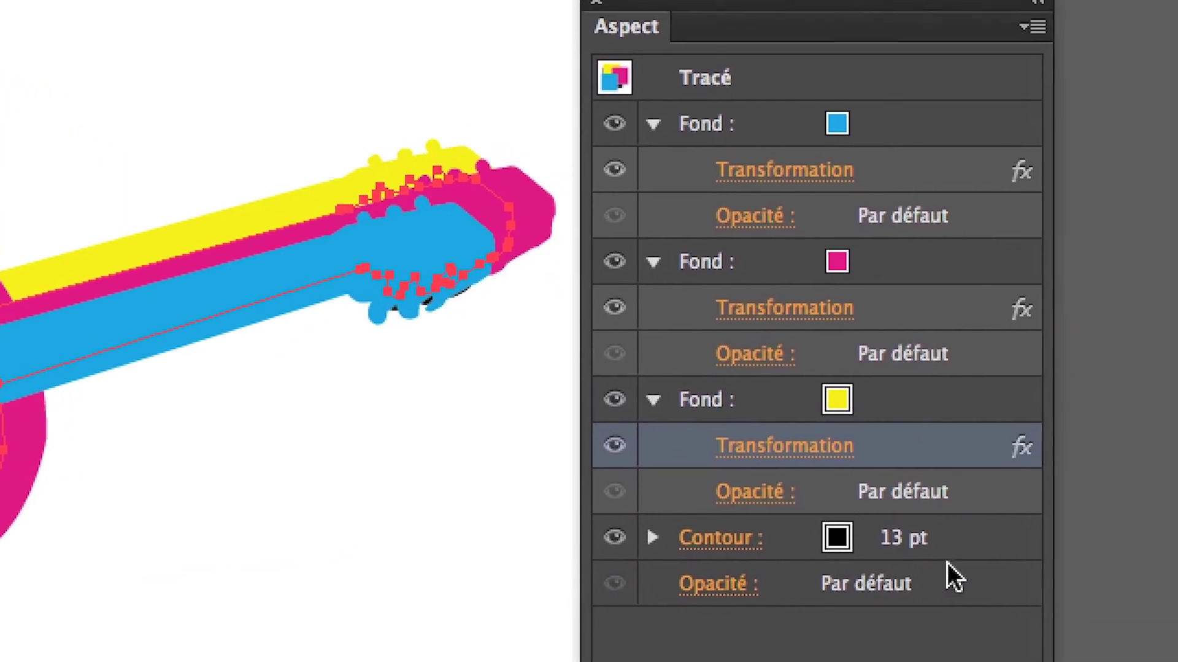
# Move the black stroke above all three fills in the path's appearance stack.
pyautogui.click(1095, 654)
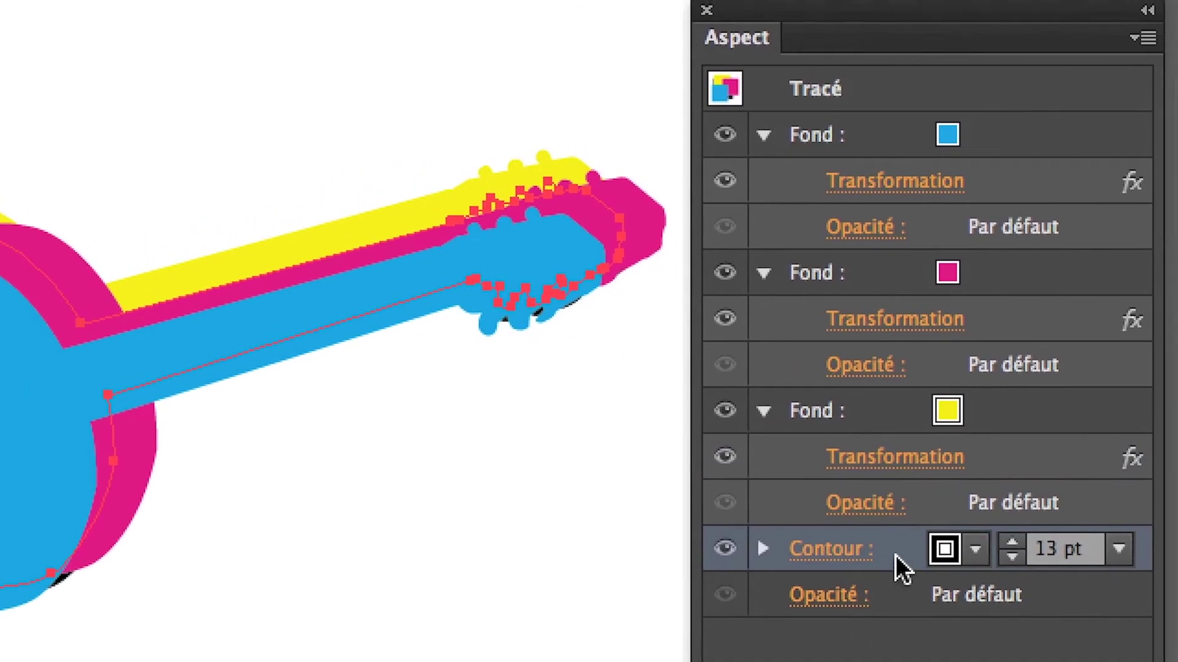
pyautogui.moveTo(846, 555); pyautogui.dragTo(837, 114)
pyautogui.moveTo(895, 402); pyautogui.dragTo(896, 404)
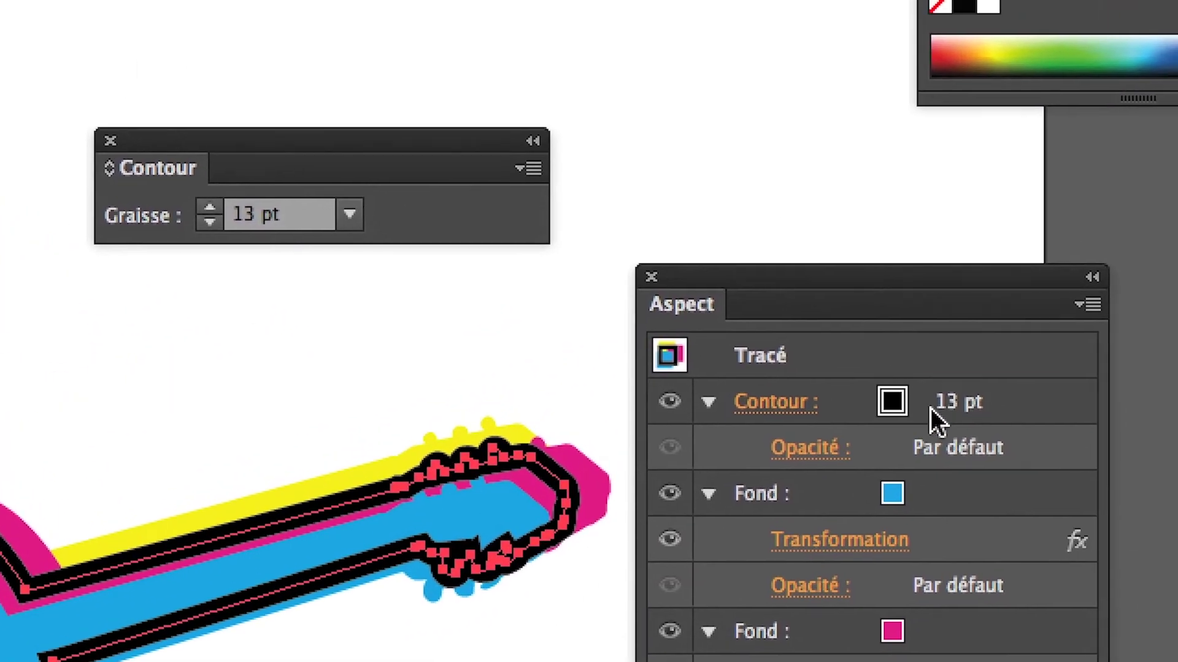
# Reduce the black stroke's weight to 2 pt.
pyautogui.click(968, 376)
pyautogui.click(992, 378)
pyautogui.click(992, 378)
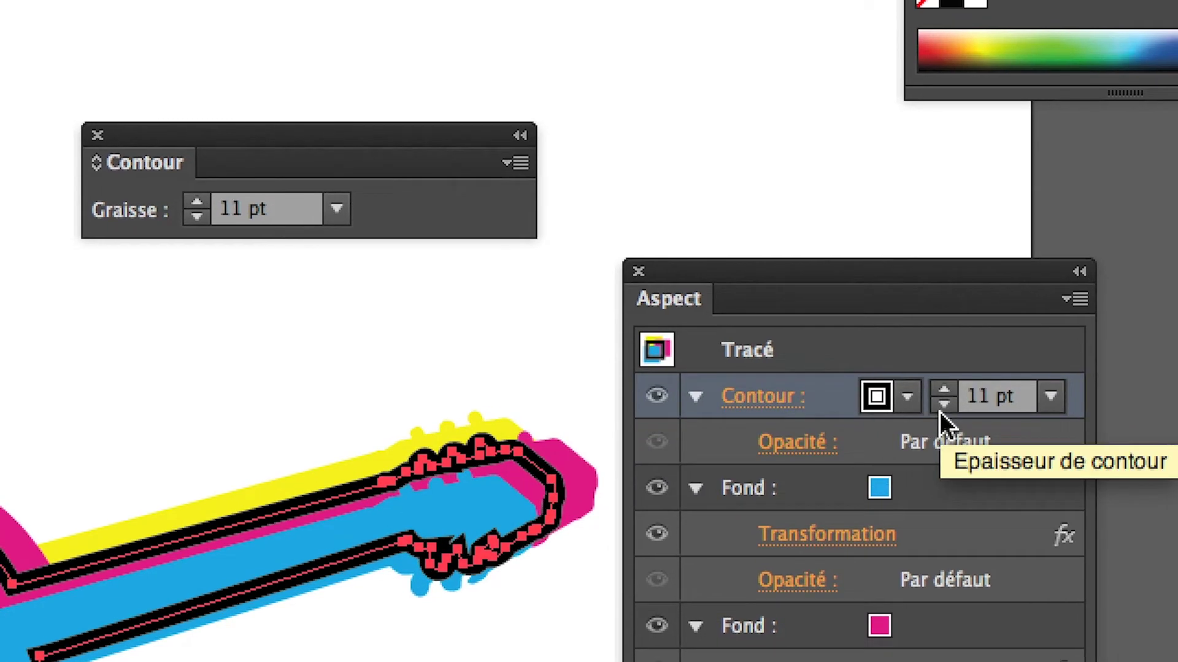
pyautogui.click(939, 410)
pyautogui.click(939, 410)
pyautogui.click(938, 410)
pyautogui.click(939, 410)
pyautogui.click(939, 410)
pyautogui.click(938, 410)
pyautogui.click(939, 409)
pyautogui.click(940, 410)
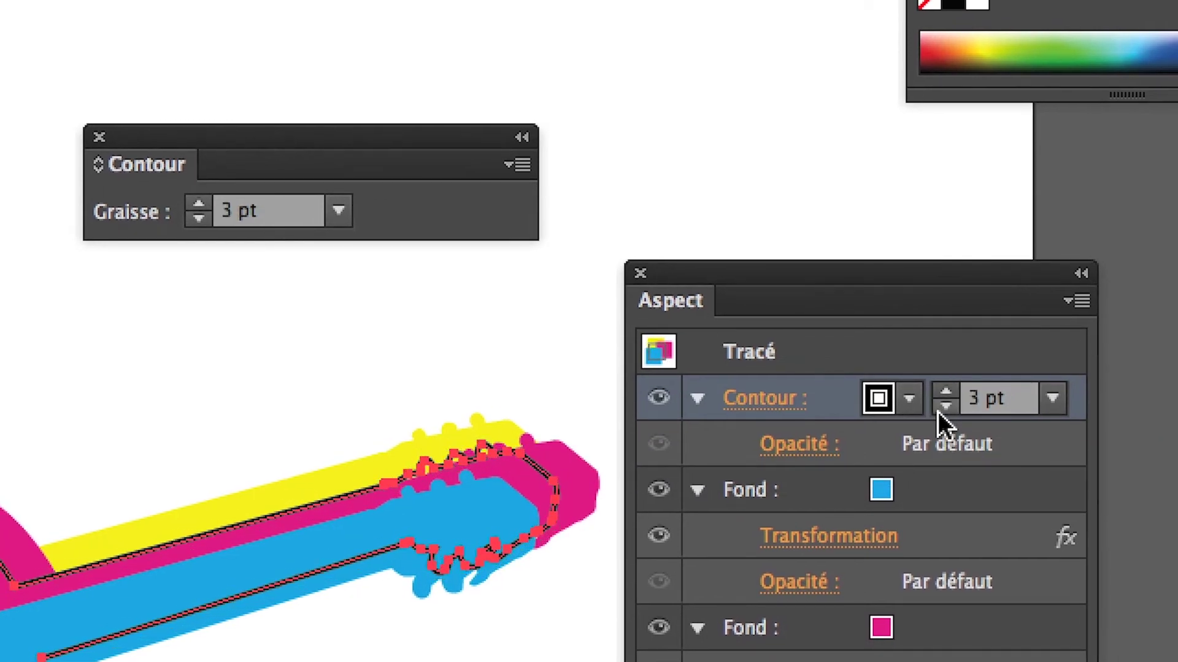
pyautogui.click(937, 411)
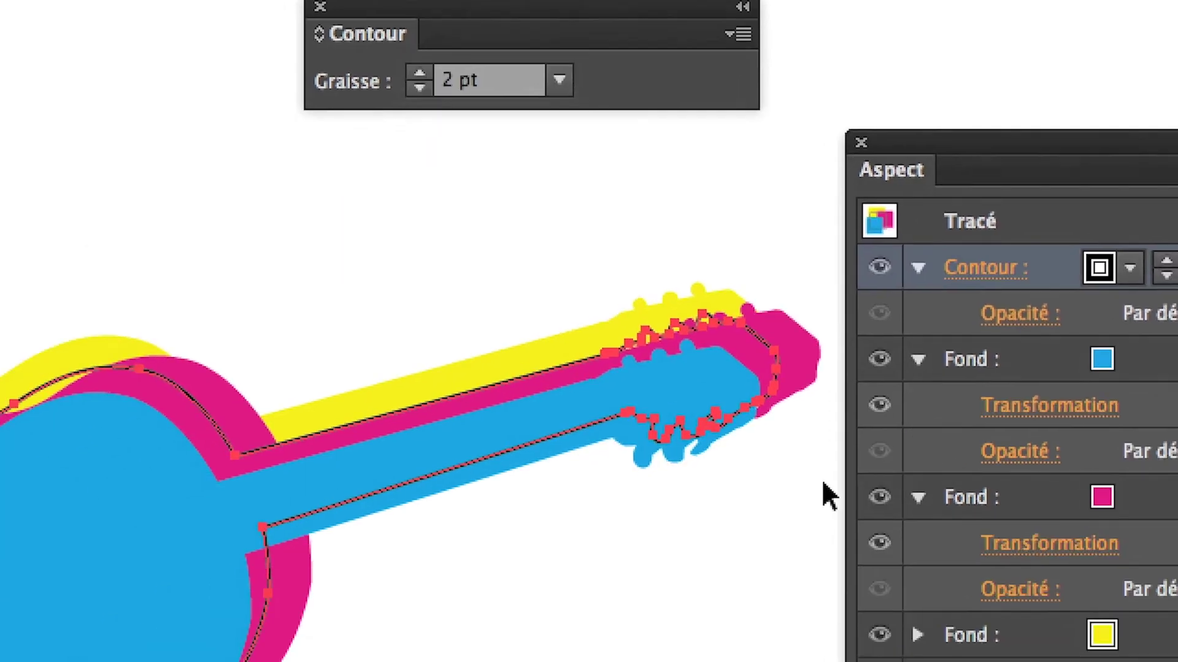
# Deselect the guitar to view the artwork, reselect it and highlight its blue fill.
pyautogui.click(608, 627)
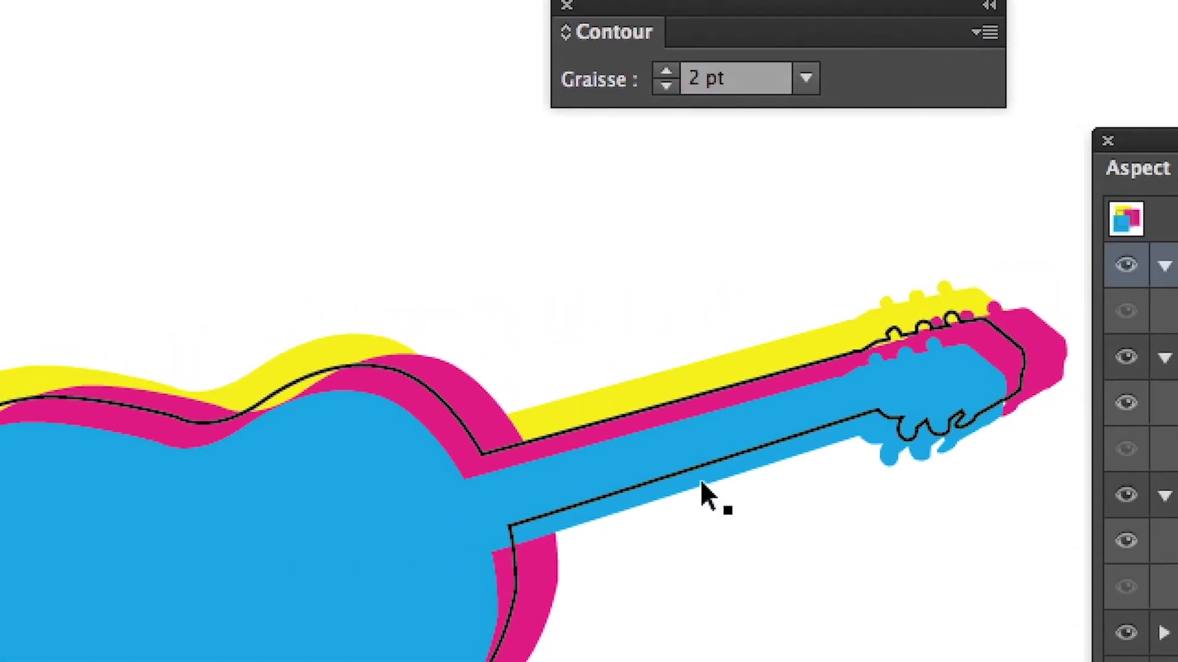
pyautogui.click(1074, 387)
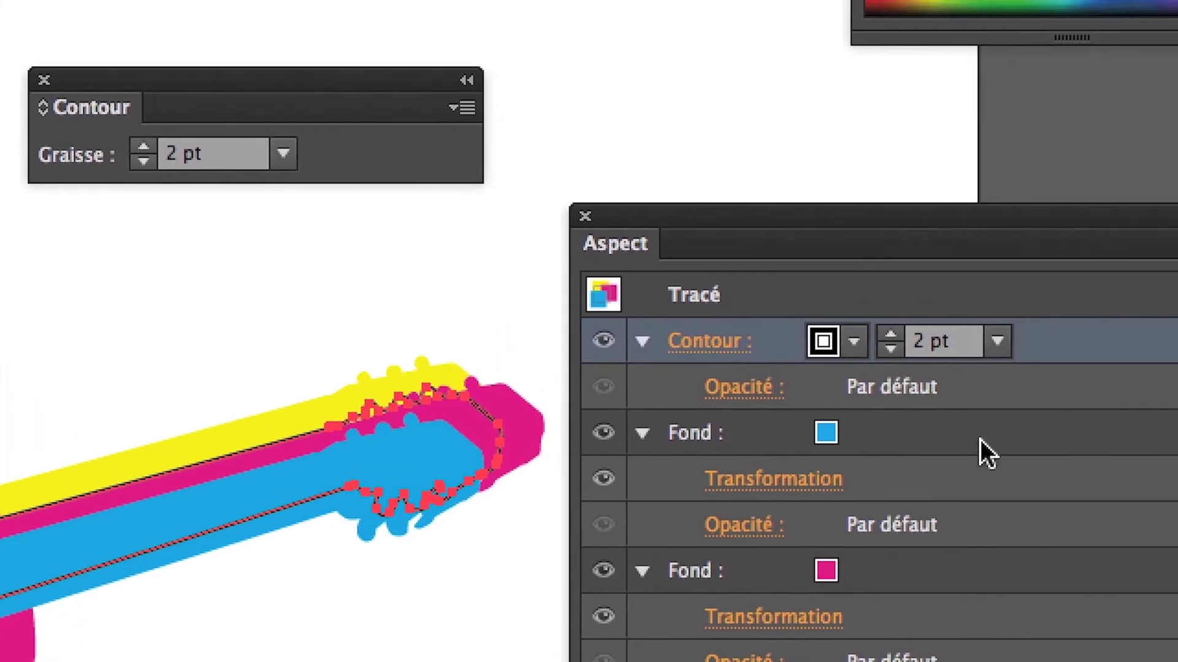
pyautogui.click(1067, 395)
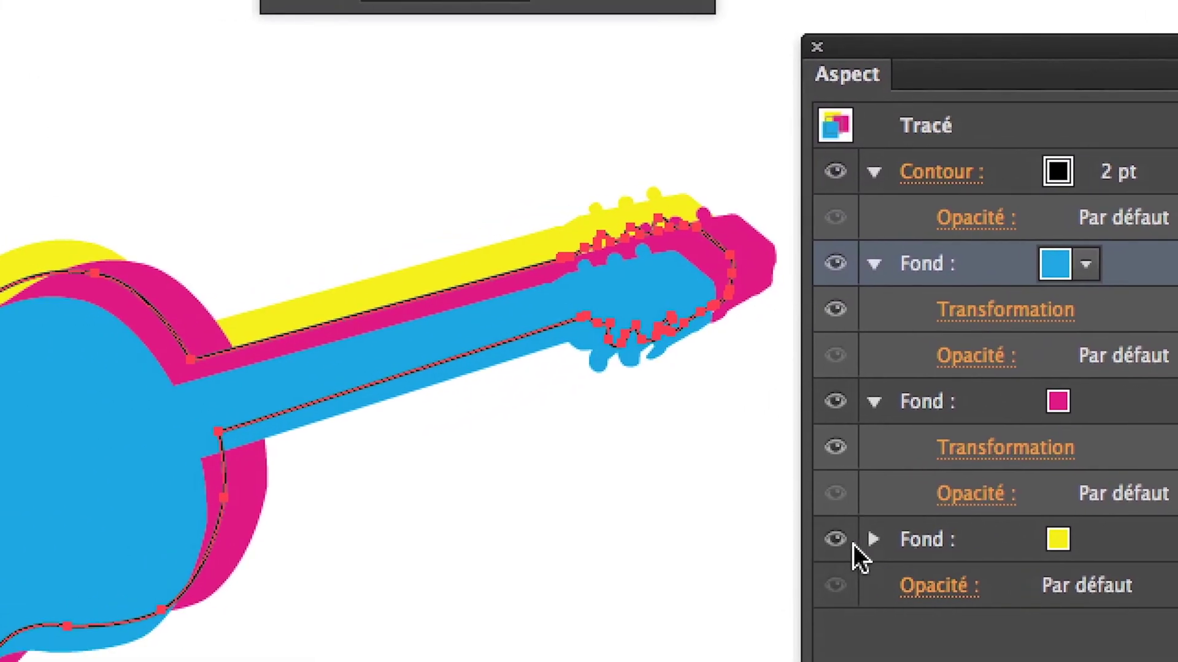
# Expand the yellow fill's attributes and set the blue fill's blending mode to Produit.
pyautogui.click(873, 540)
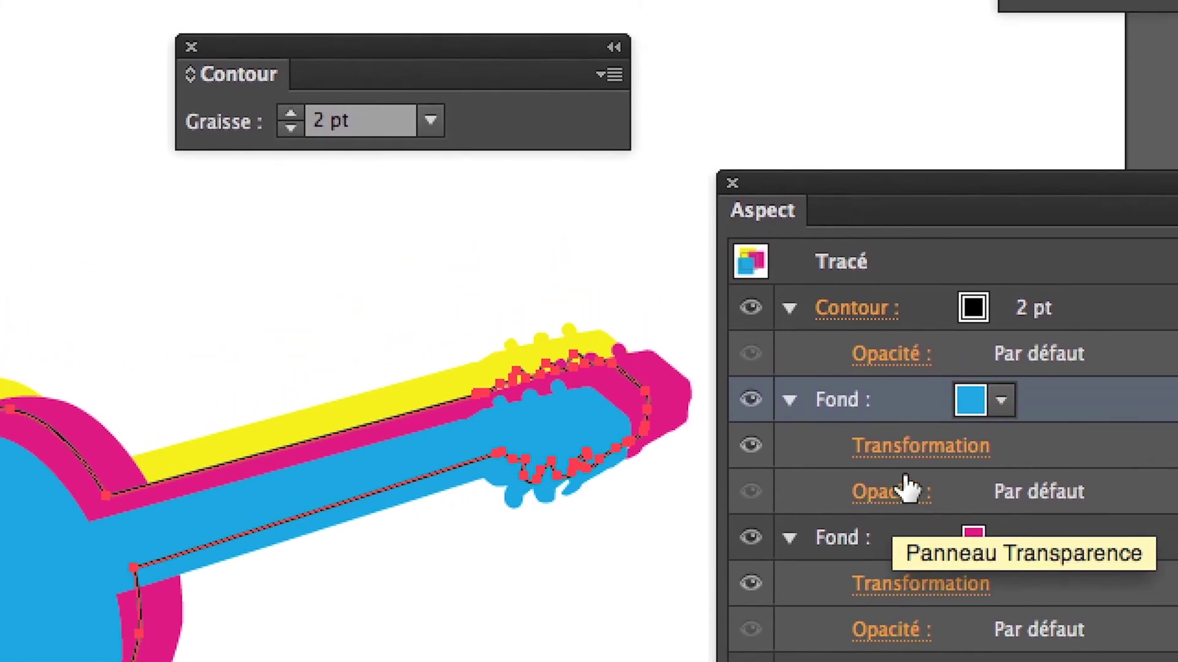
pyautogui.click(906, 490)
pyautogui.click(572, 559)
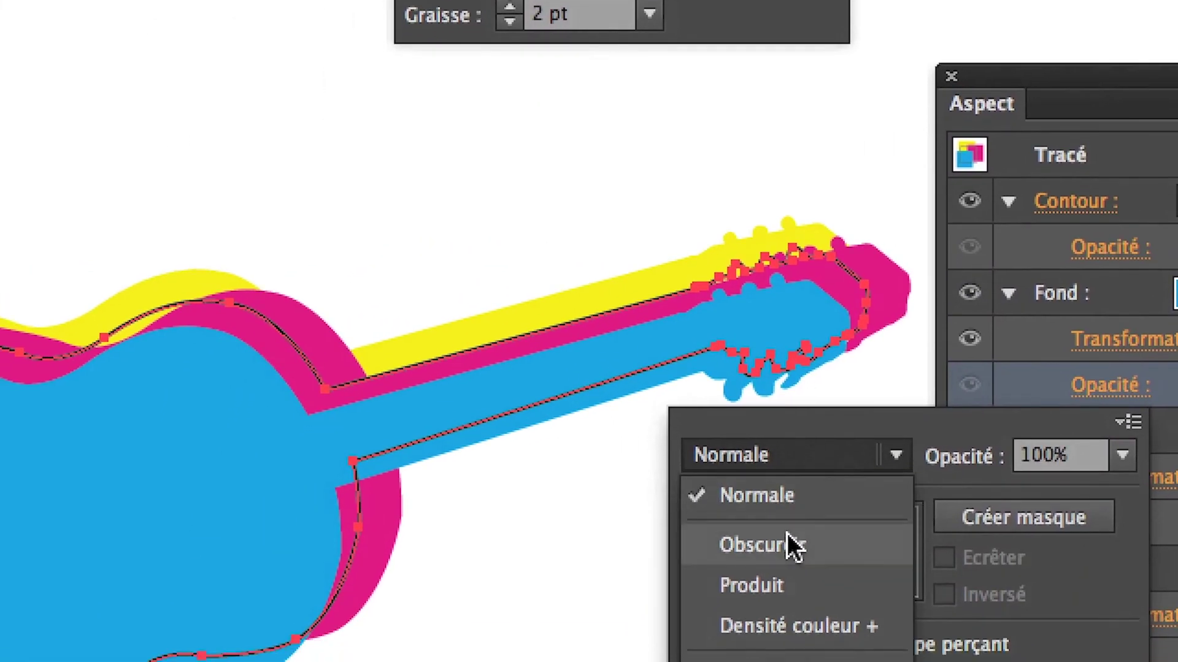
pyautogui.press('Escape')
pyautogui.press('Down')
pyautogui.press('Down')
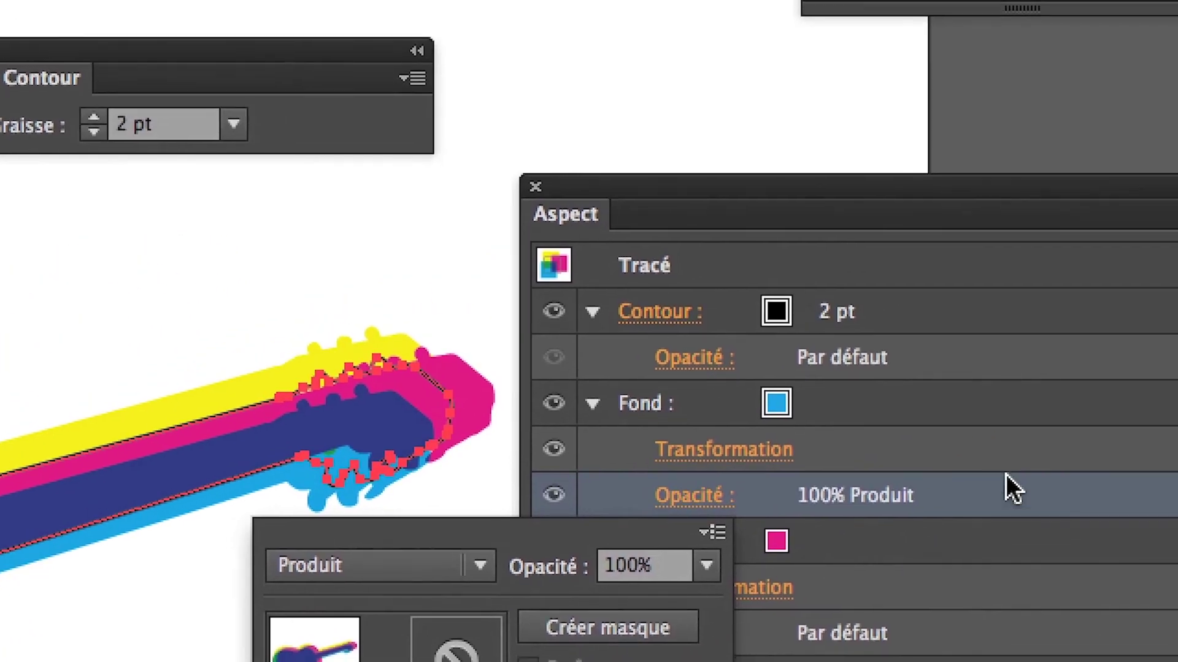
pyautogui.press('Escape')
# Set the magenta fill's blending mode to Densité couleur +.
pyautogui.click(846, 548)
pyautogui.click(626, 618)
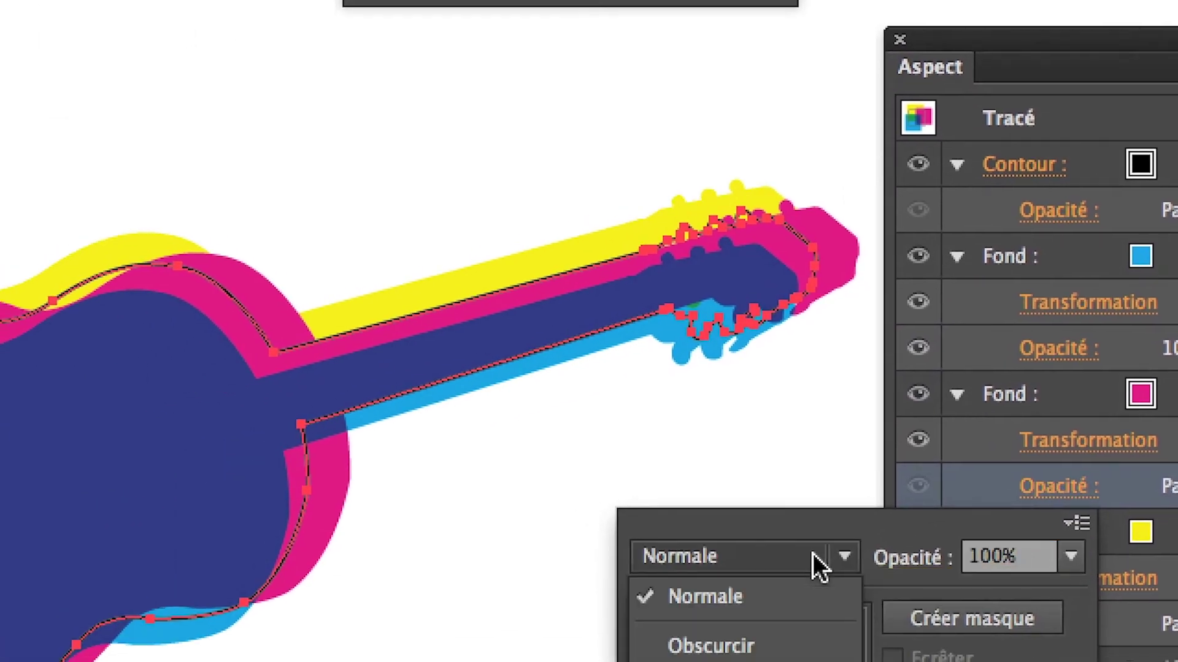
pyautogui.click(801, 615)
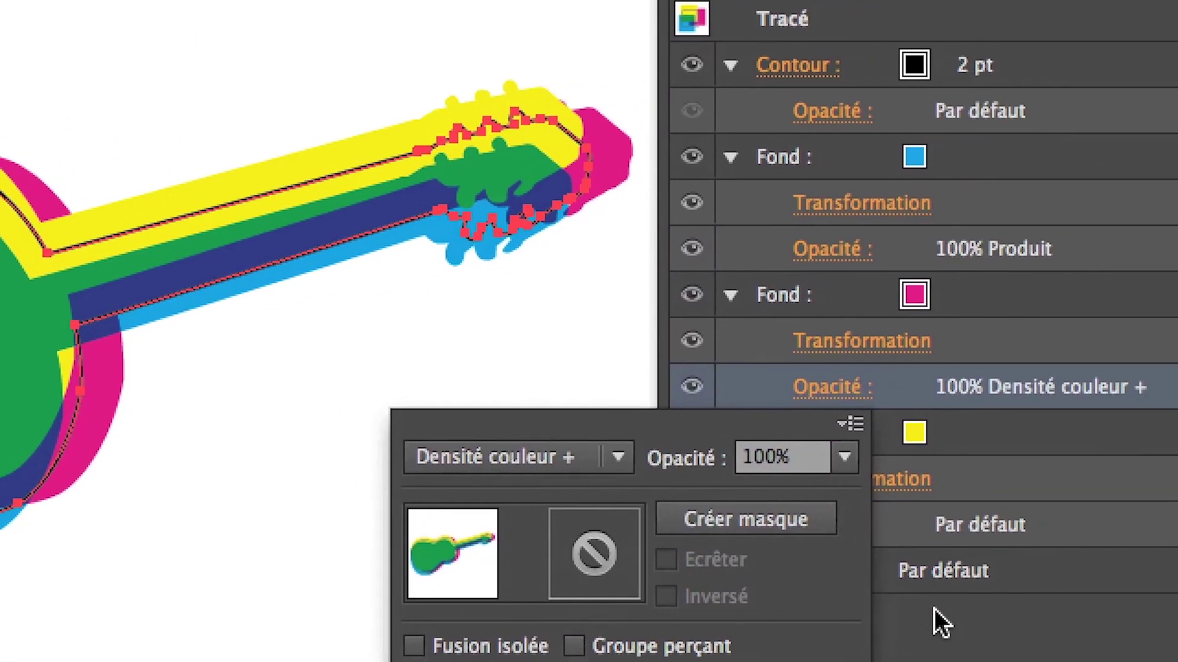
pyautogui.press('Escape')
# Set the yellow fill's blending mode to Produit.
pyautogui.click(855, 584)
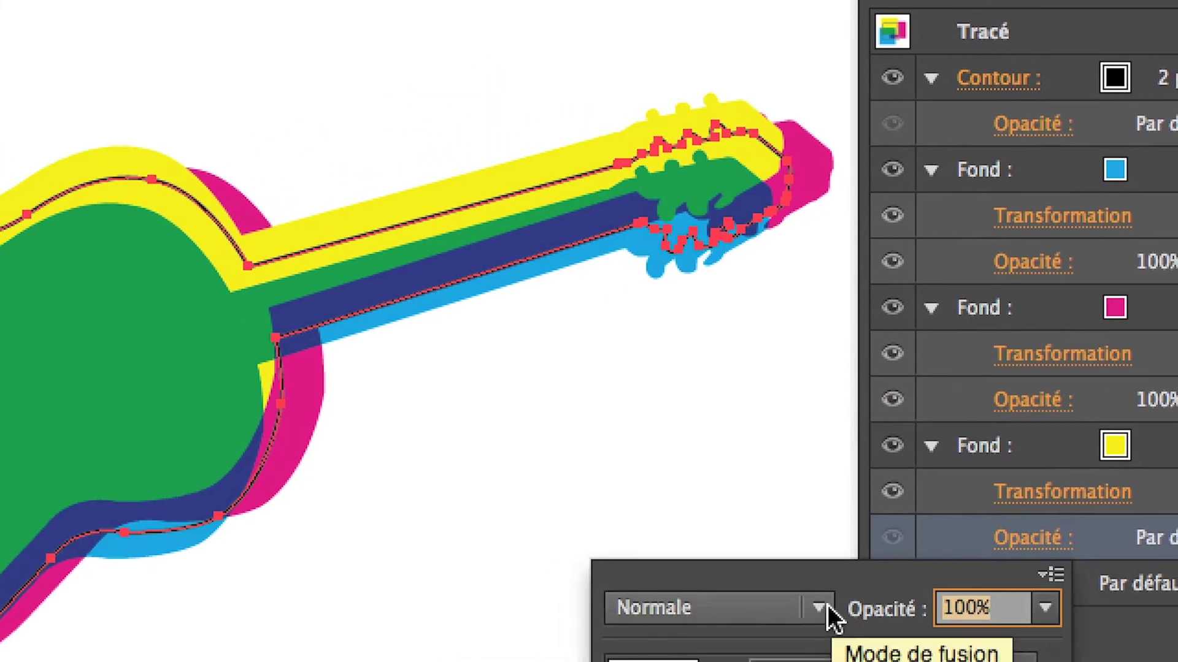
pyautogui.click(638, 650)
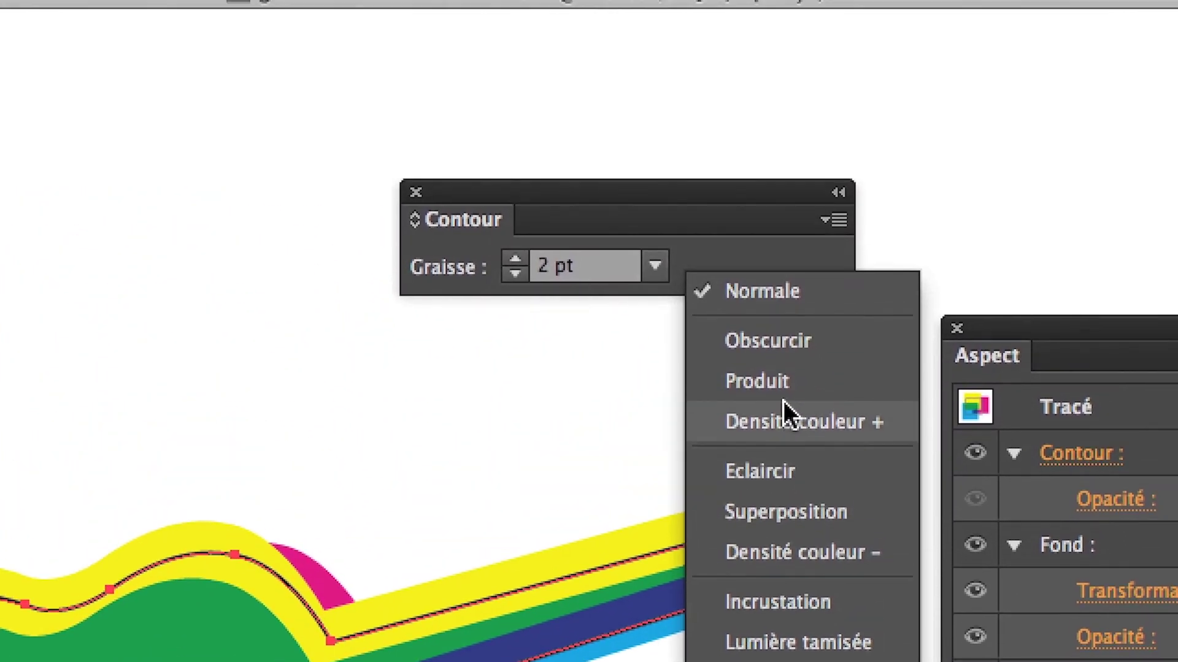
pyautogui.click(784, 404)
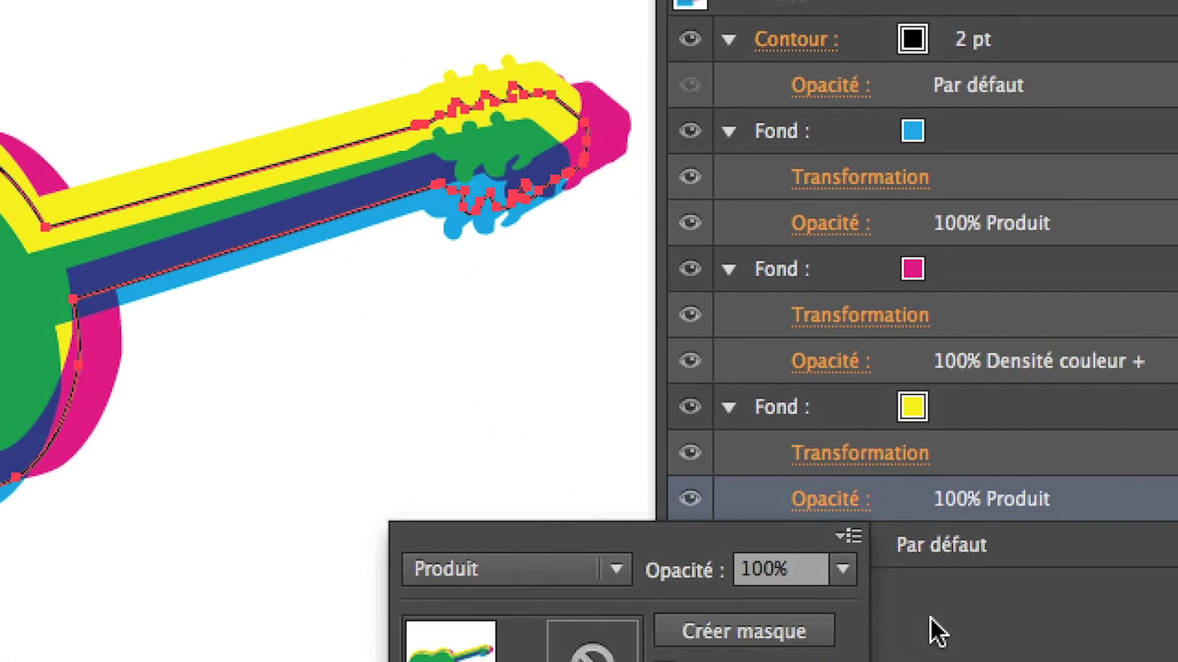
pyautogui.click(932, 630)
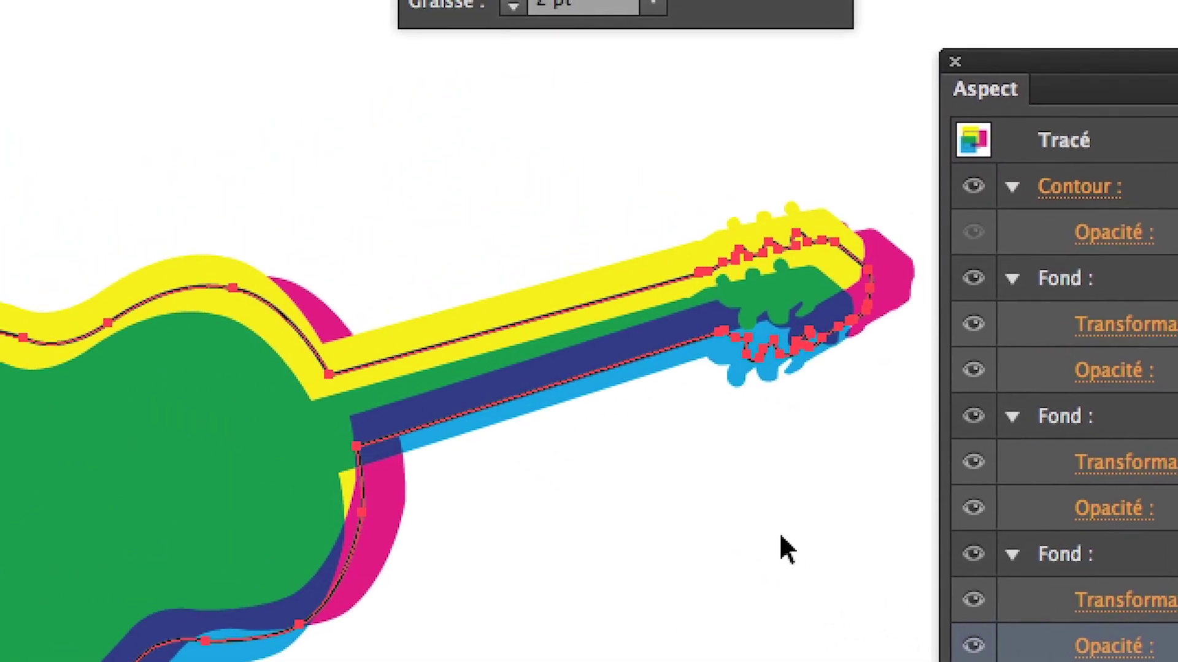
# Deselect the guitar and examine how the fill colors blend where they overlap, moving the appearance settings clear of the artwork.
pyautogui.click(470, 415)
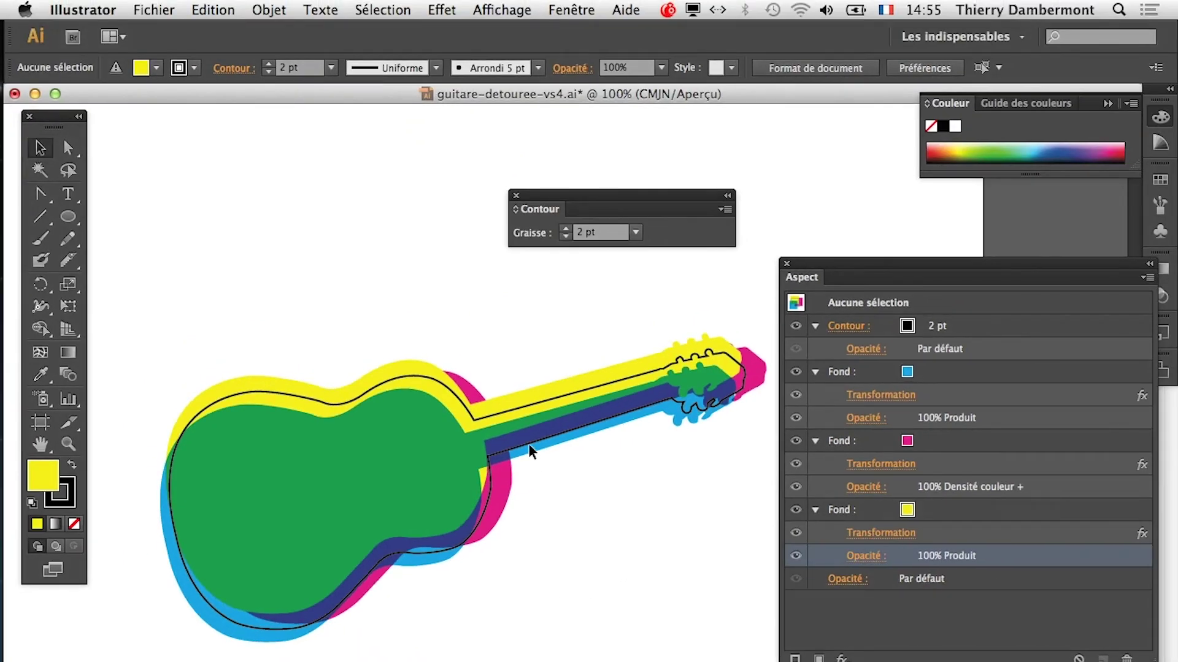
pyautogui.scroll(1, 540, 477)
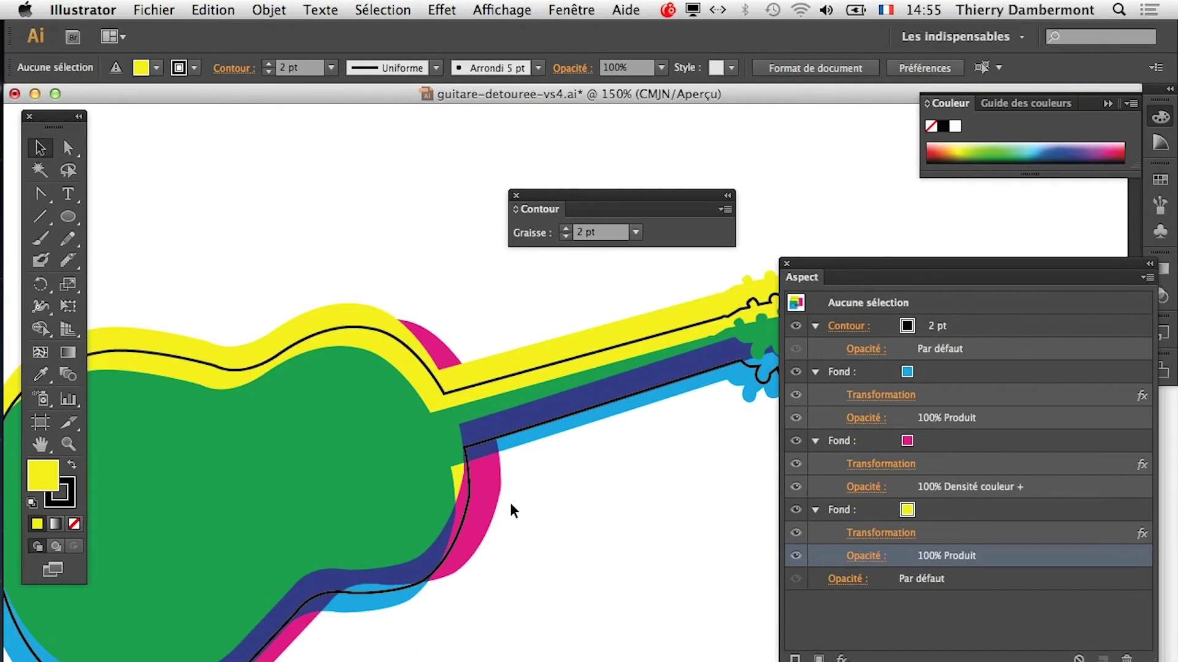
pyautogui.scroll(1, 513, 511)
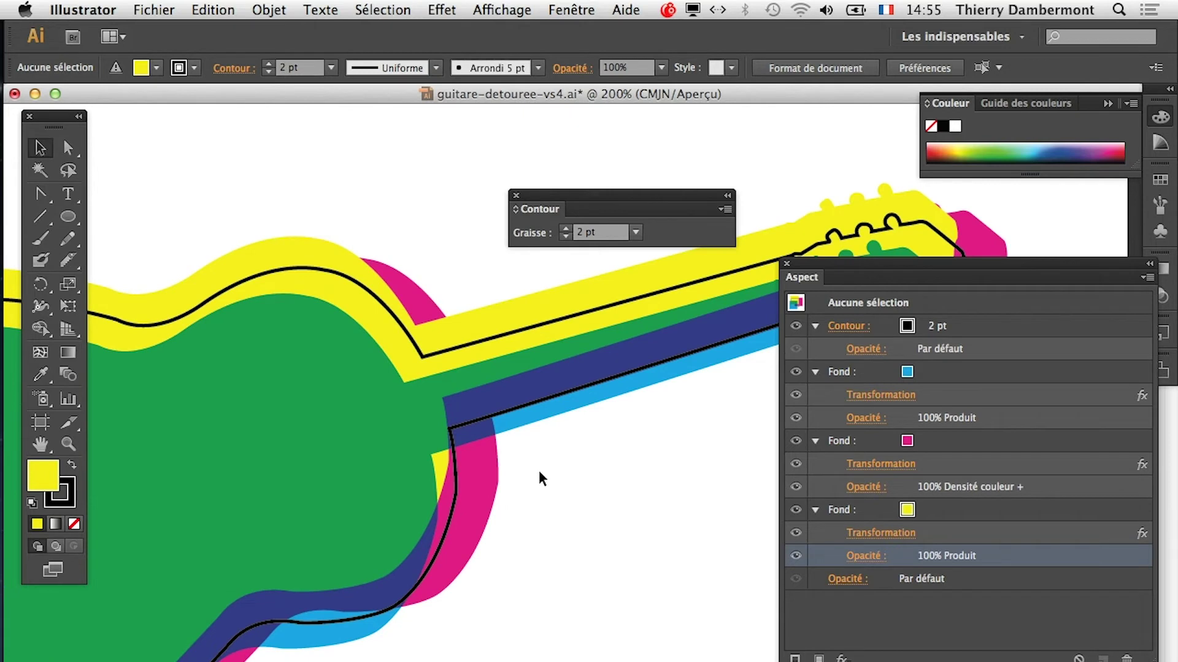
pyautogui.scroll(-2, 543, 474)
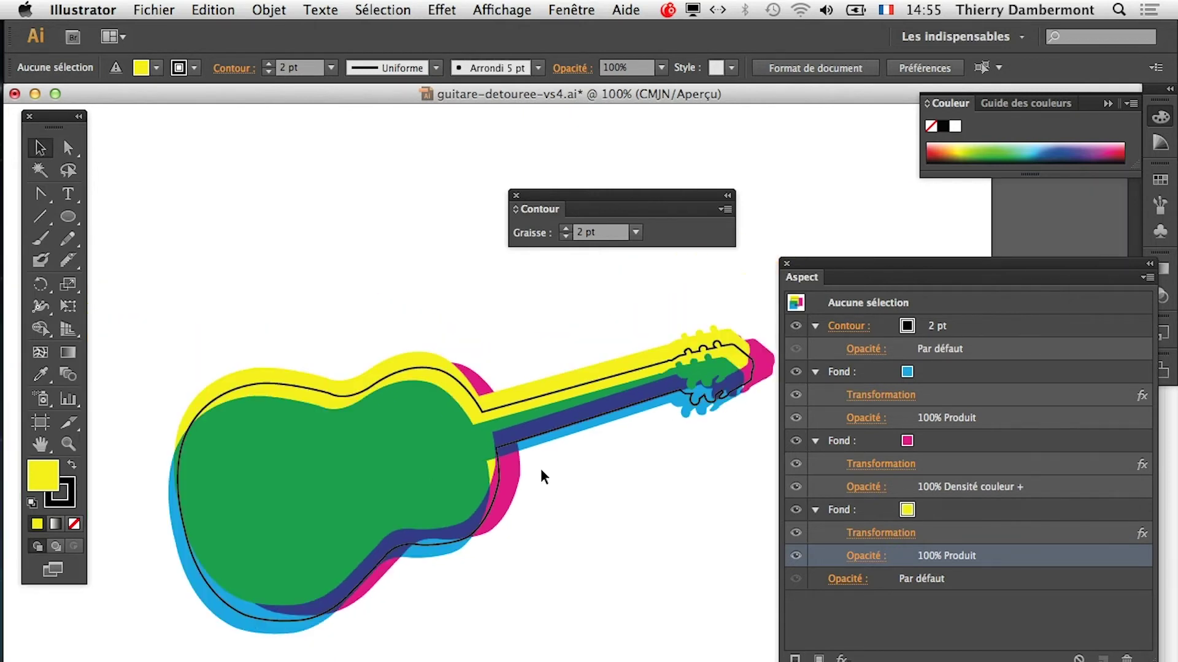
pyautogui.moveTo(836, 268); pyautogui.dragTo(886, 307)
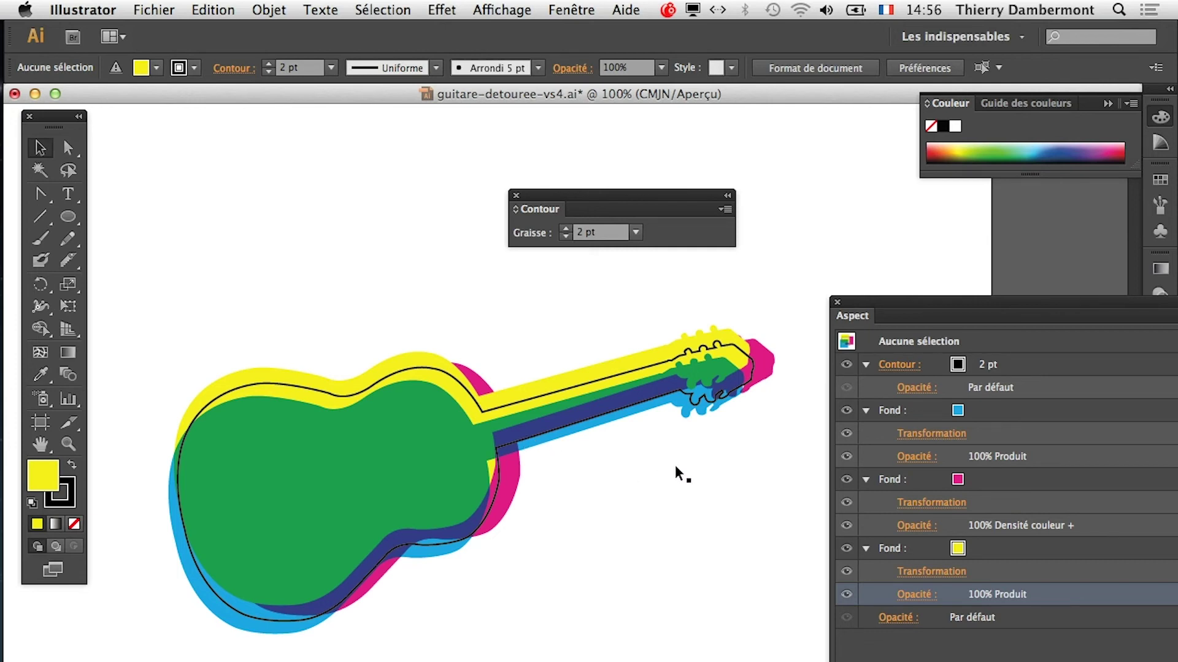
pyautogui.scroll(5, 500, 460)
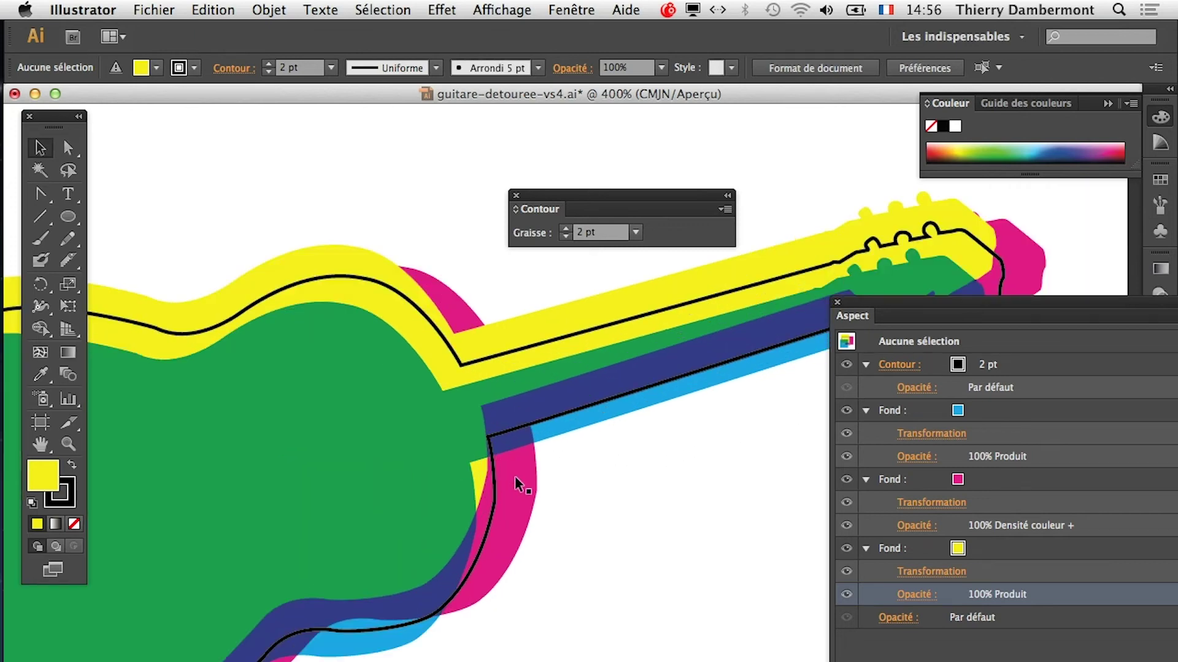
pyautogui.scroll(-3, 509, 471)
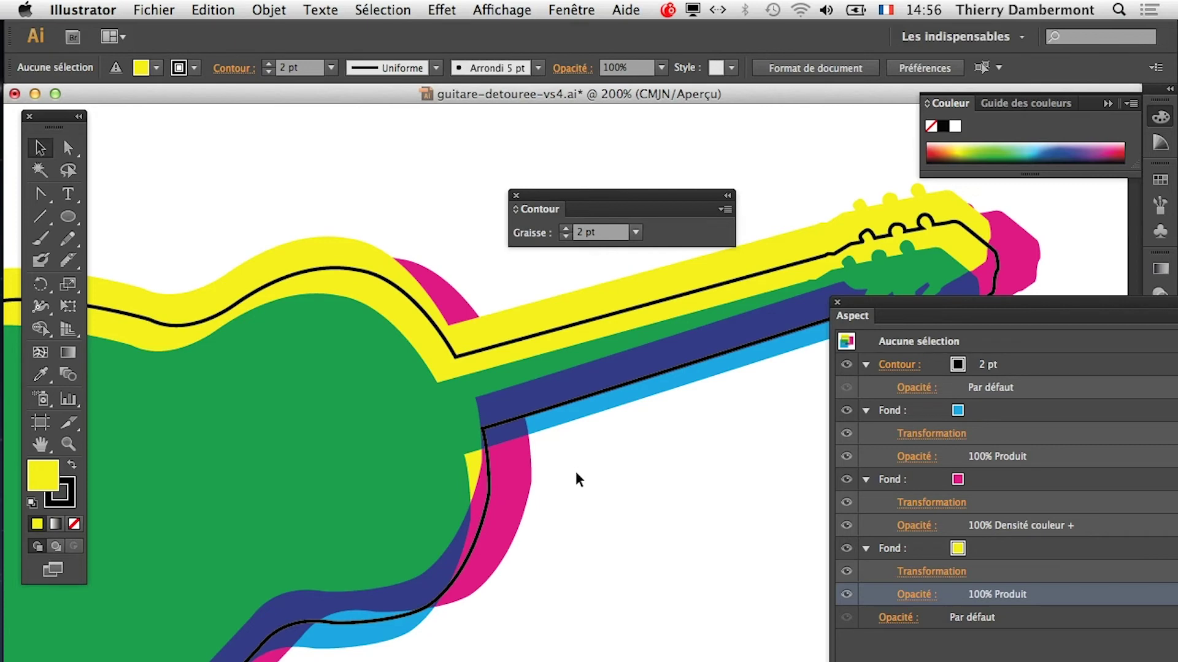
# Try to reorder the fills with nothing selected, raising yellow above magenta and blue, and magenta above blue.
pyautogui.click(1019, 553)
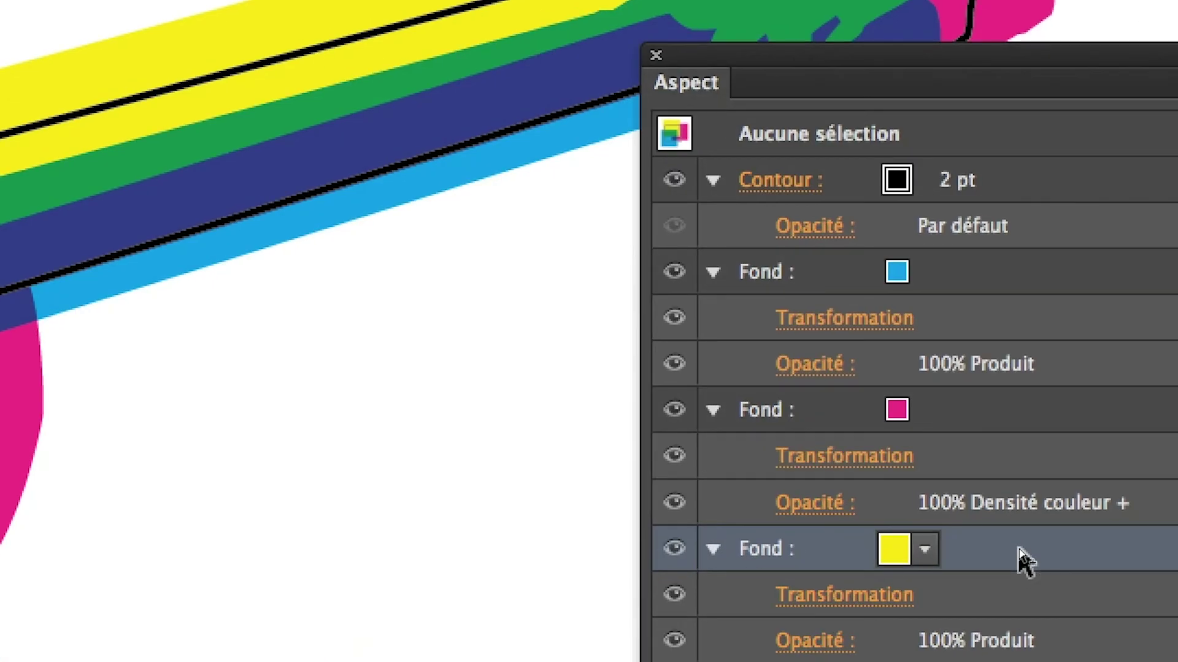
pyautogui.moveTo(1019, 547); pyautogui.dragTo(1033, 440)
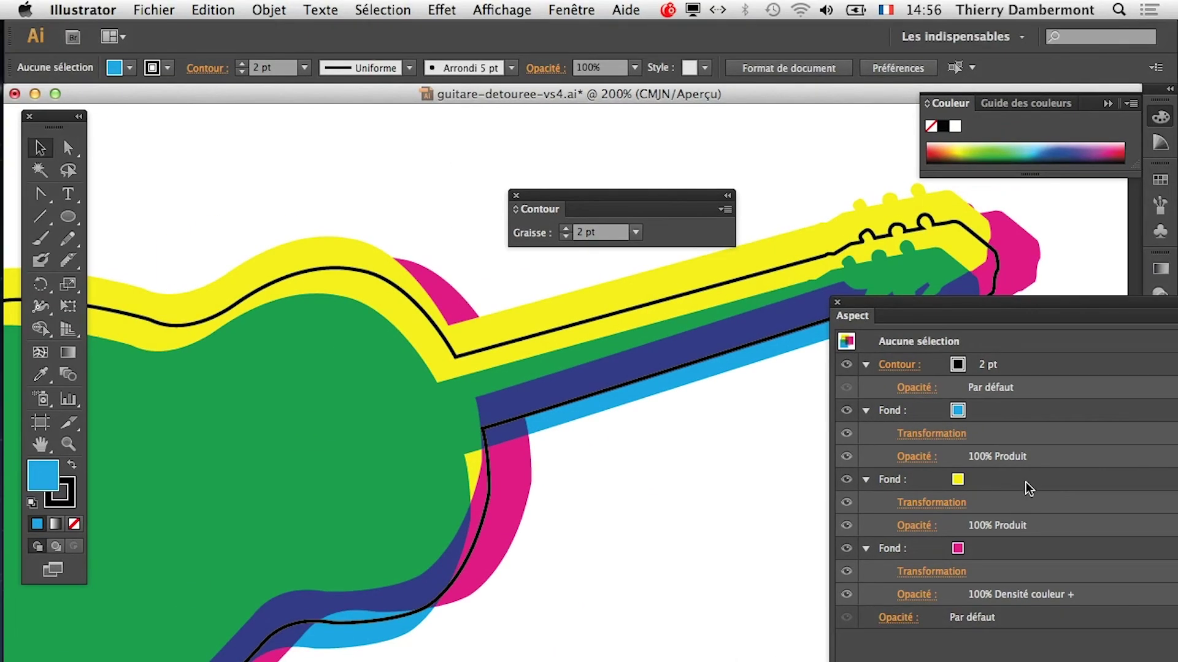
pyautogui.moveTo(1025, 481); pyautogui.dragTo(1031, 399)
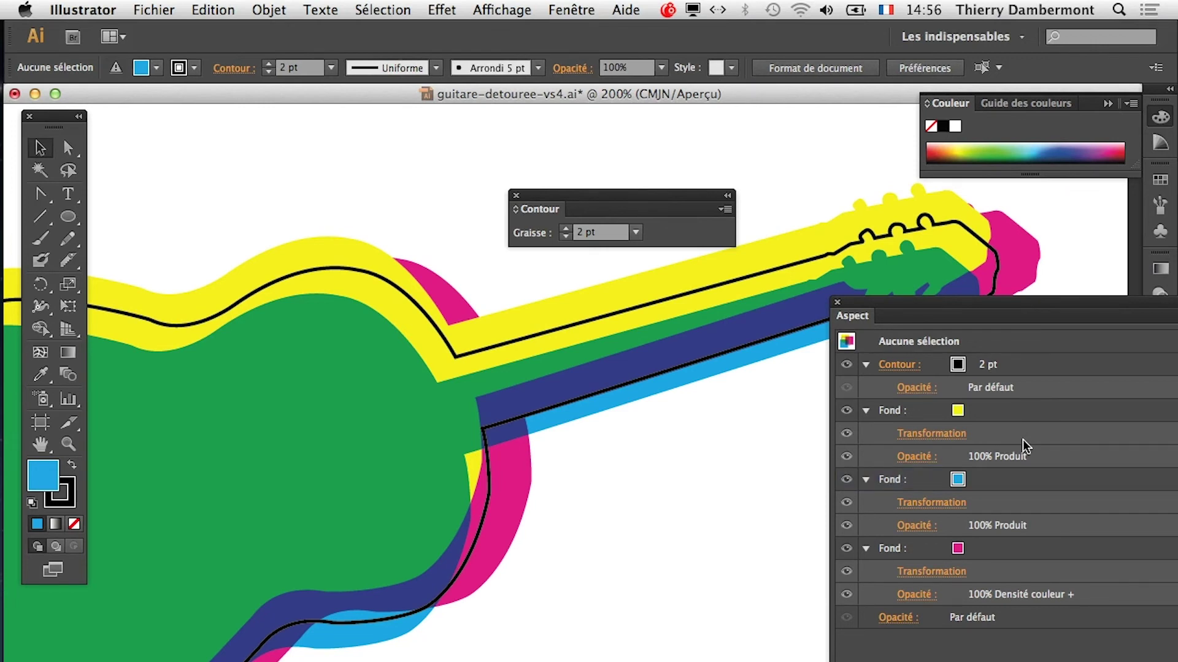
pyautogui.moveTo(1002, 547); pyautogui.dragTo(1010, 467)
# Select the guitar path and move its yellow fill above the magenta and blue fills in the appearance stack.
pyautogui.click(542, 362)
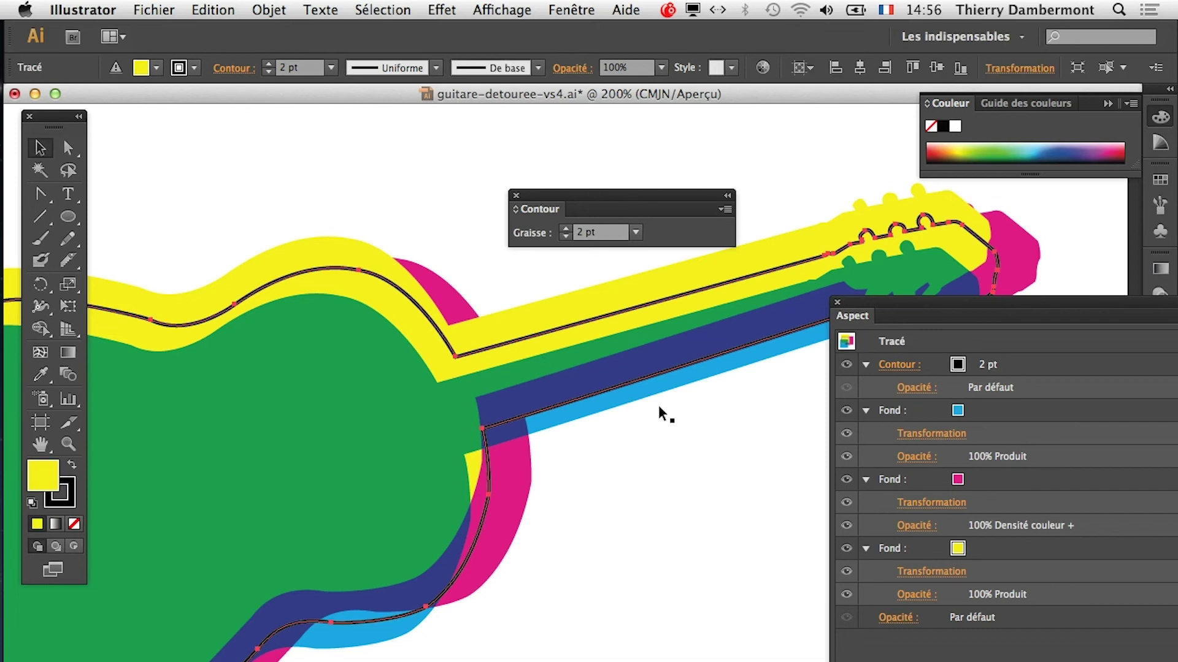
pyautogui.click(1022, 552)
pyautogui.moveTo(1018, 497); pyautogui.dragTo(1013, 475)
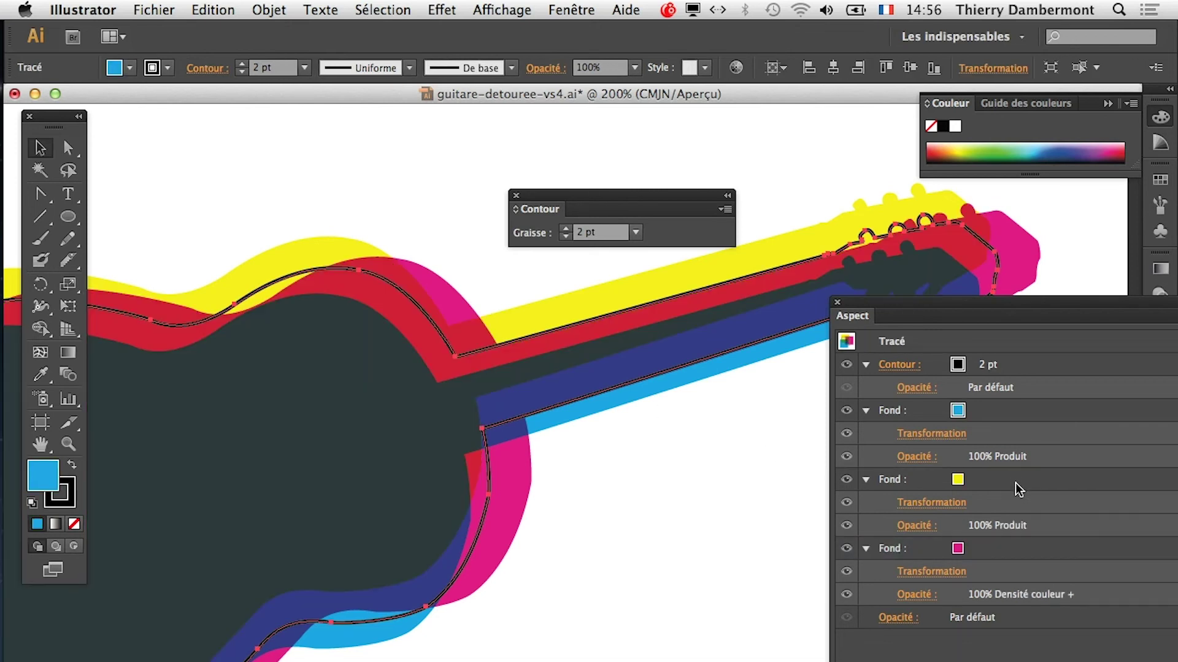
pyautogui.click(1015, 483)
pyautogui.moveTo(1011, 410); pyautogui.dragTo(1010, 410)
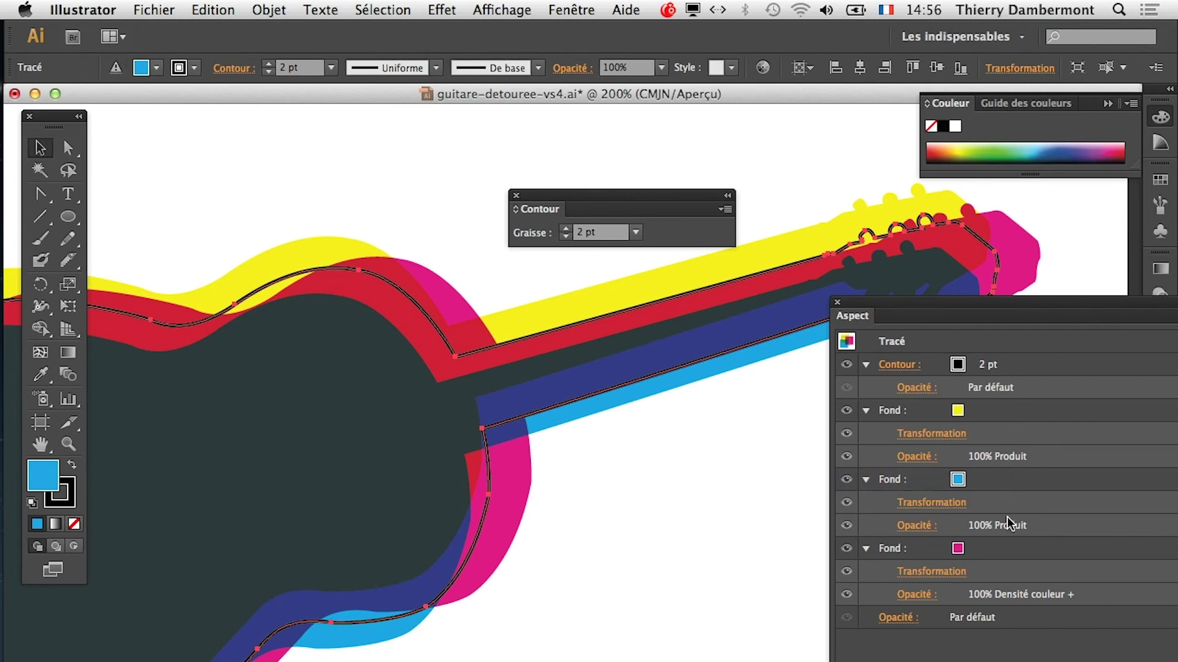
pyautogui.scroll(-1, 348, 421)
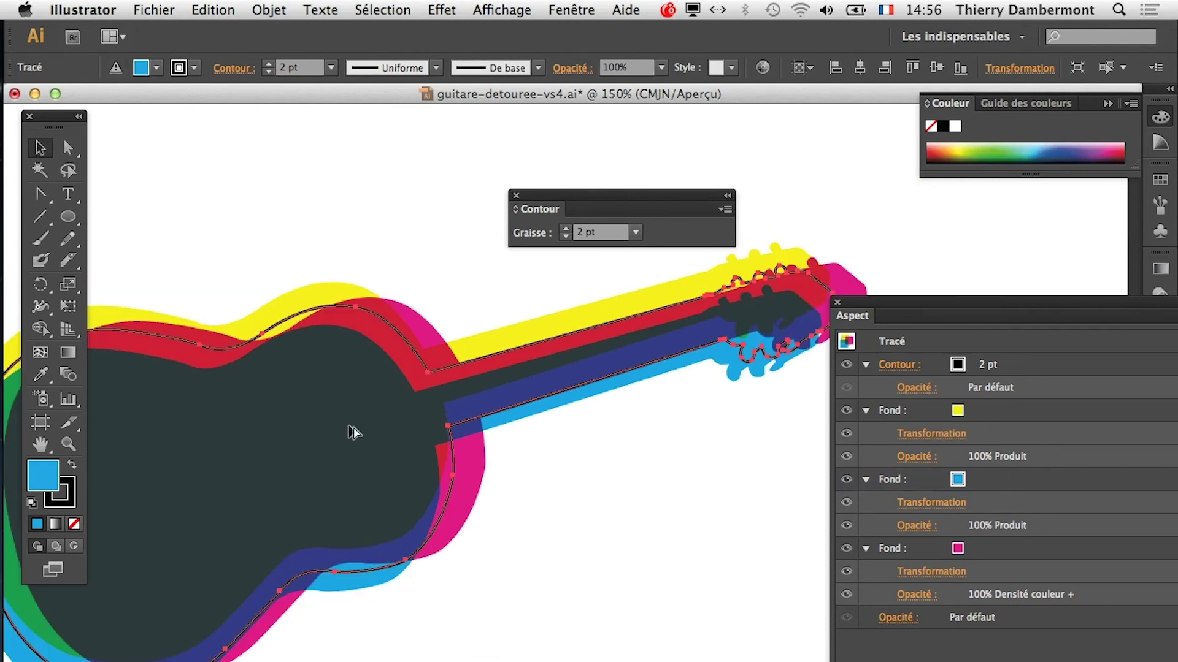
pyautogui.scroll(-1, 353, 432)
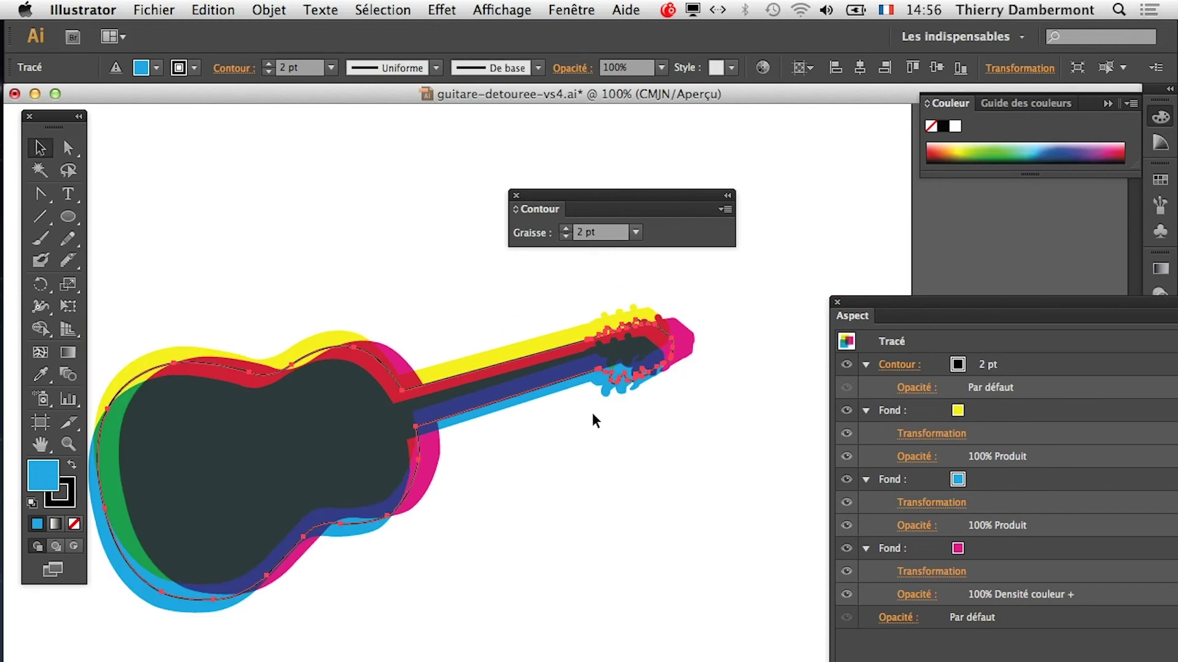
# Lower the yellow fill below the blue and magenta fills to compare the blending, and return it above the blue fill.
pyautogui.click(1011, 481)
pyautogui.moveTo(1010, 423); pyautogui.dragTo(1007, 397)
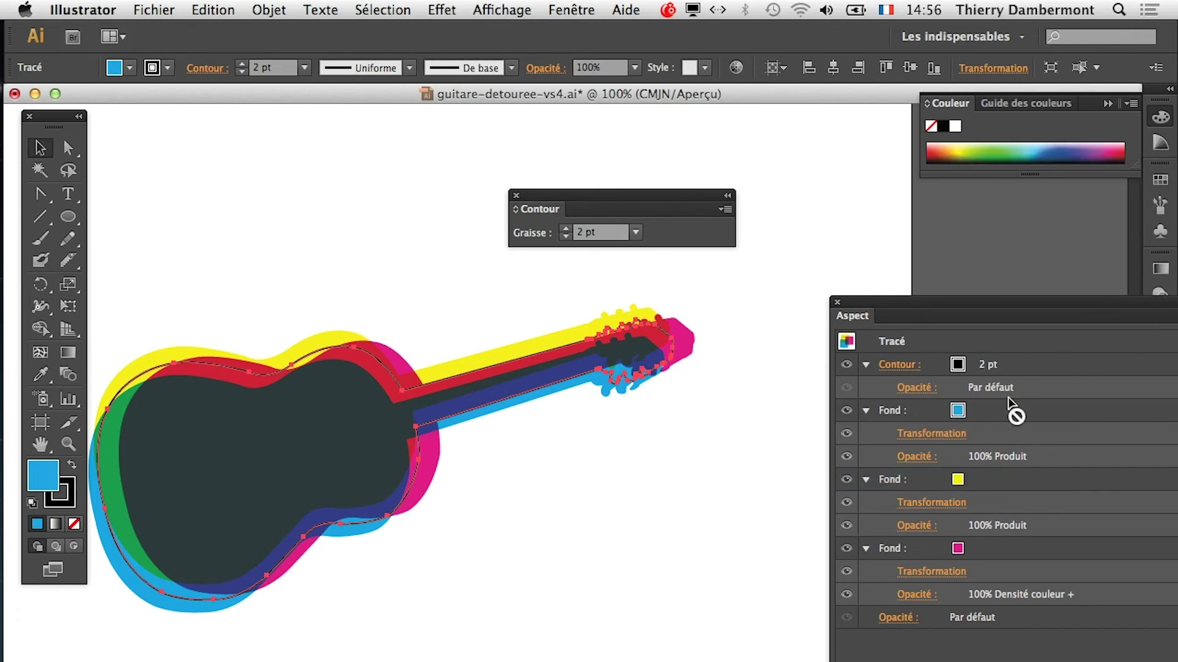
pyautogui.moveTo(996, 484); pyautogui.dragTo(998, 564)
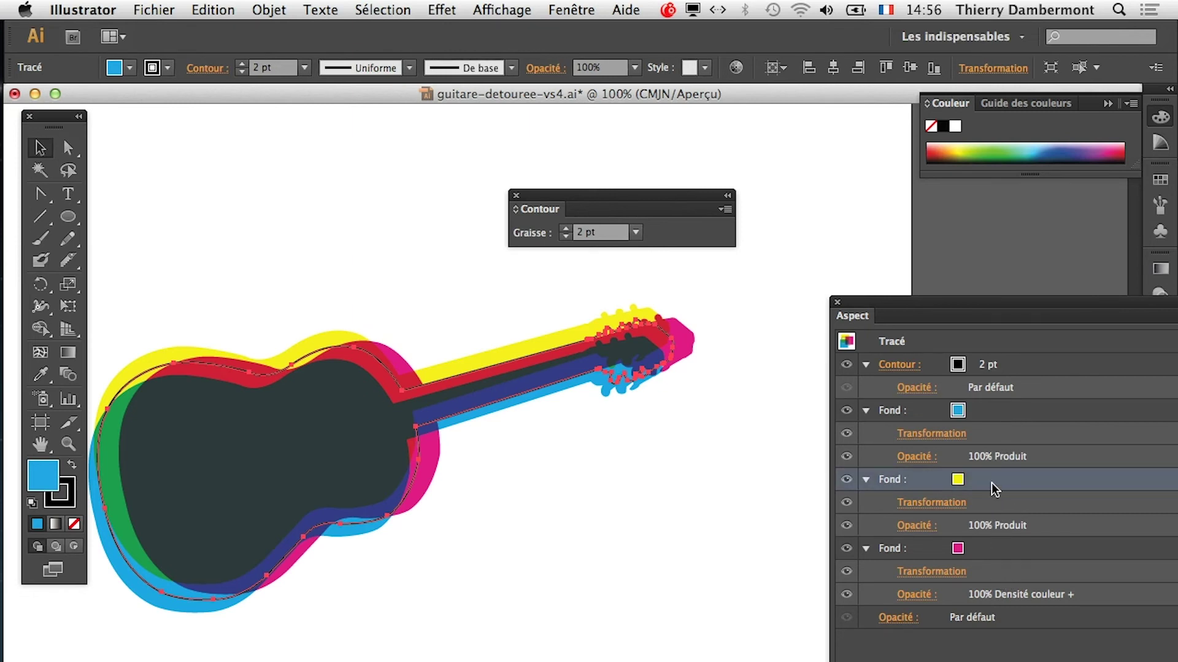
pyautogui.moveTo(991, 483); pyautogui.dragTo(983, 600)
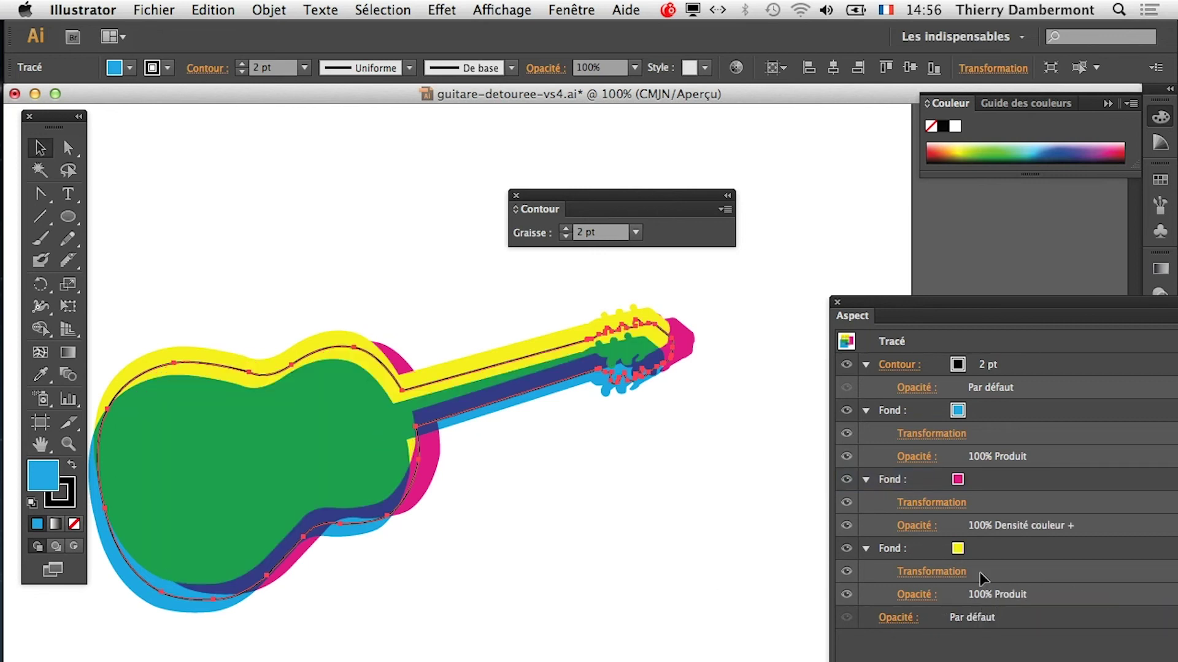
pyautogui.click(991, 549)
pyautogui.moveTo(995, 453); pyautogui.dragTo(986, 416)
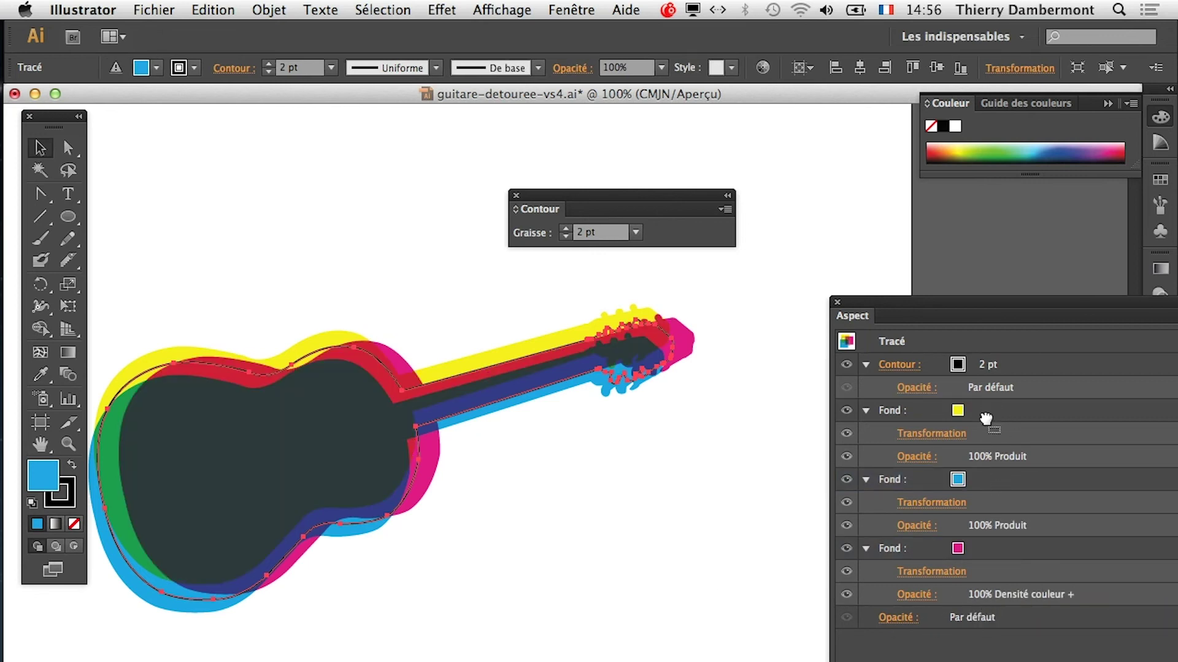
# Deselect the guitar and examine the overlapping colors along its body and neck.
pyautogui.scroll(1, 287, 465)
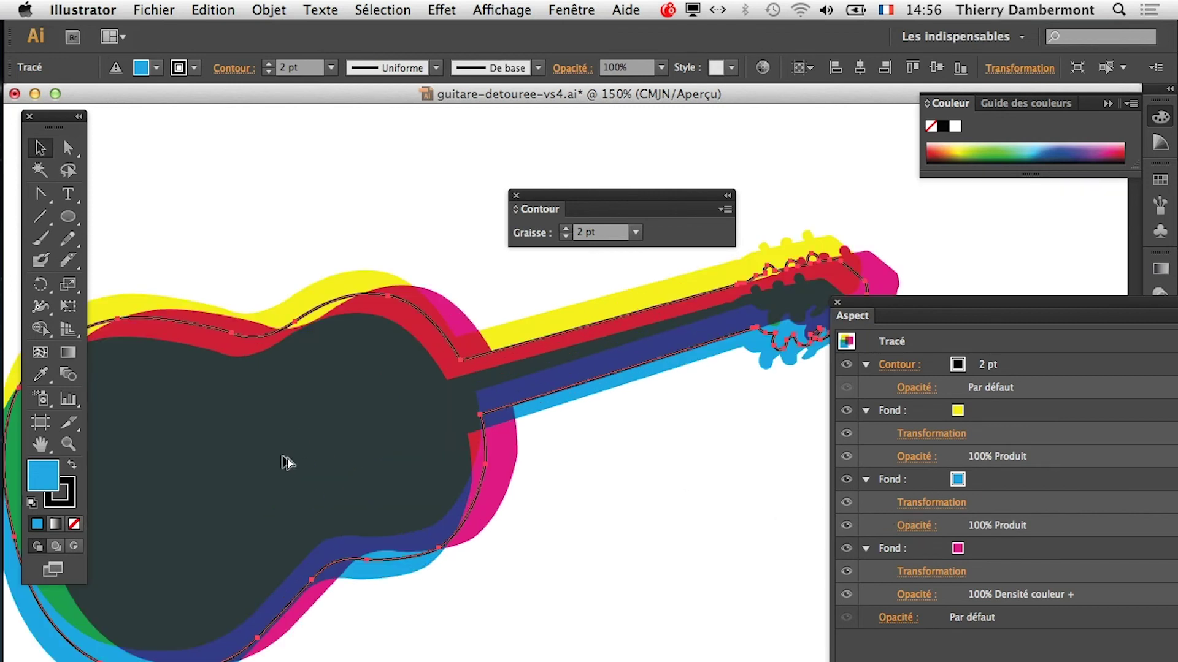
pyautogui.scroll(-2, 287, 464)
pyautogui.click(350, 621)
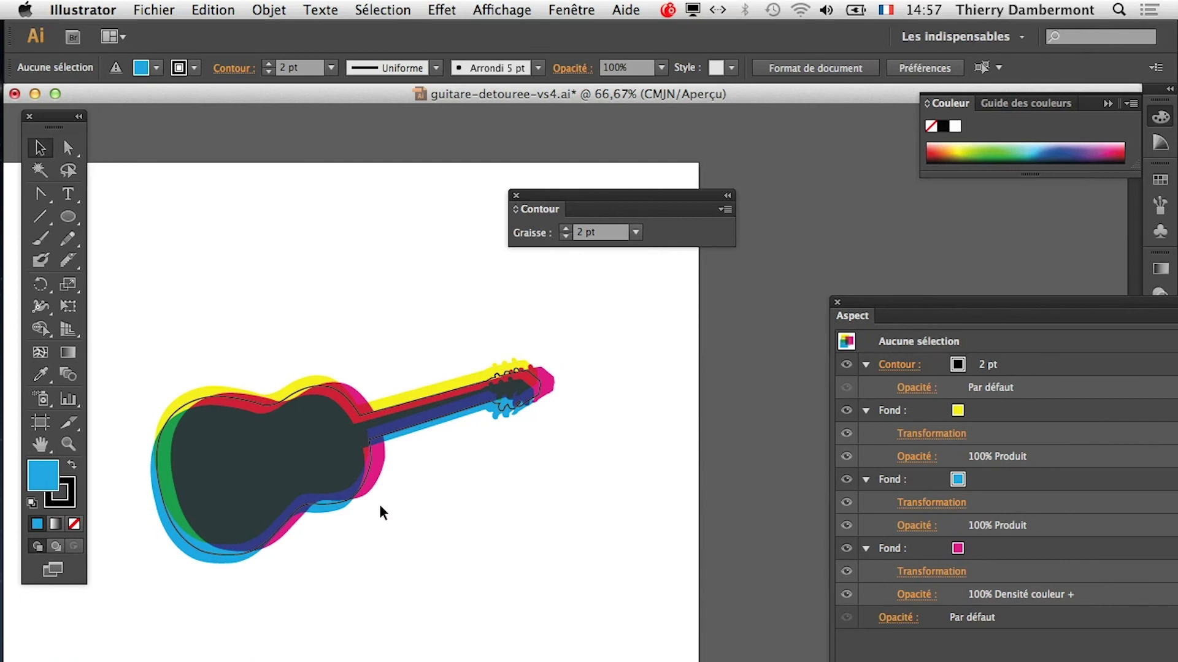
pyautogui.scroll(1, 339, 498)
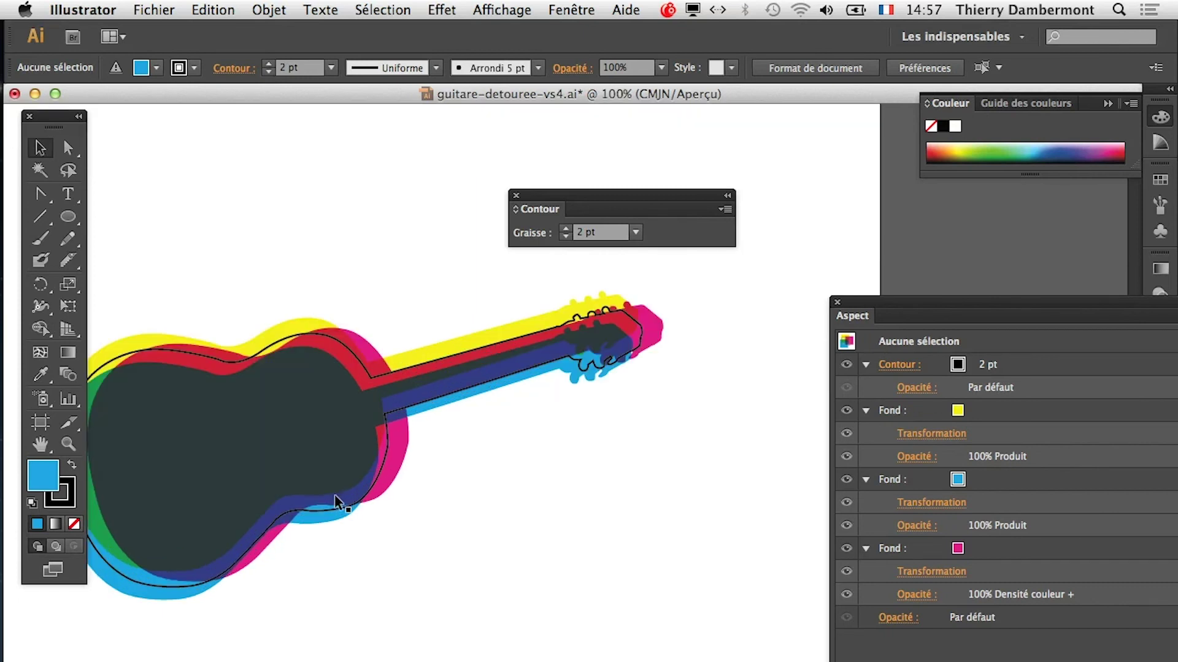
pyautogui.scroll(1, 346, 504)
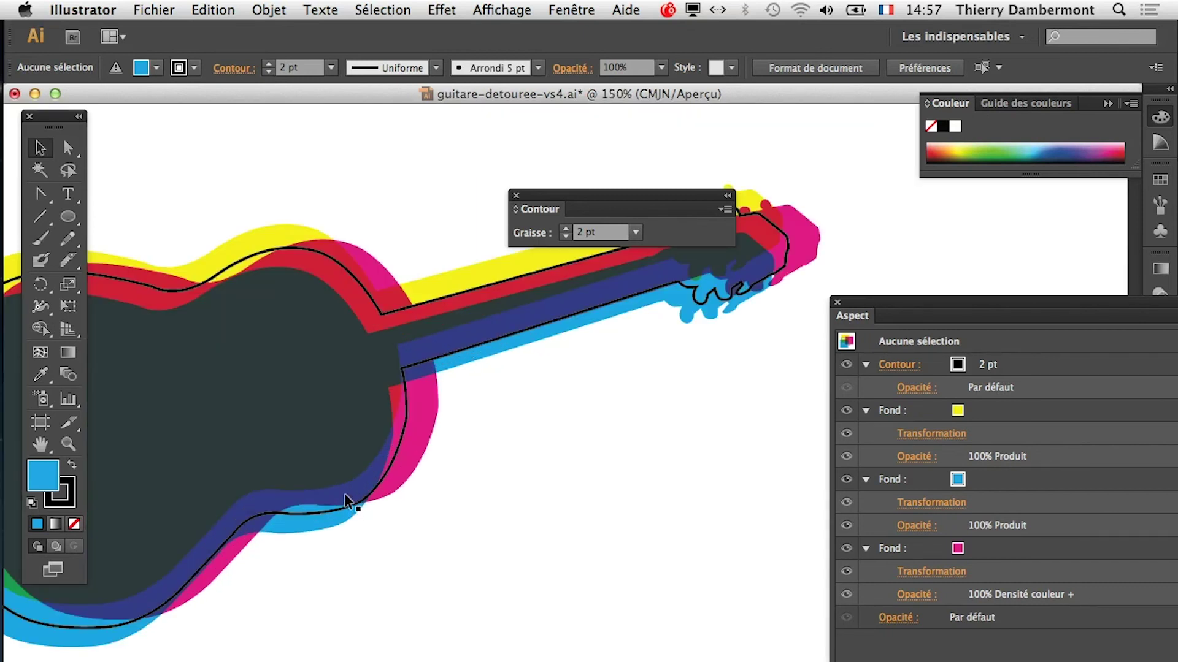
pyautogui.scroll(-1, 347, 504)
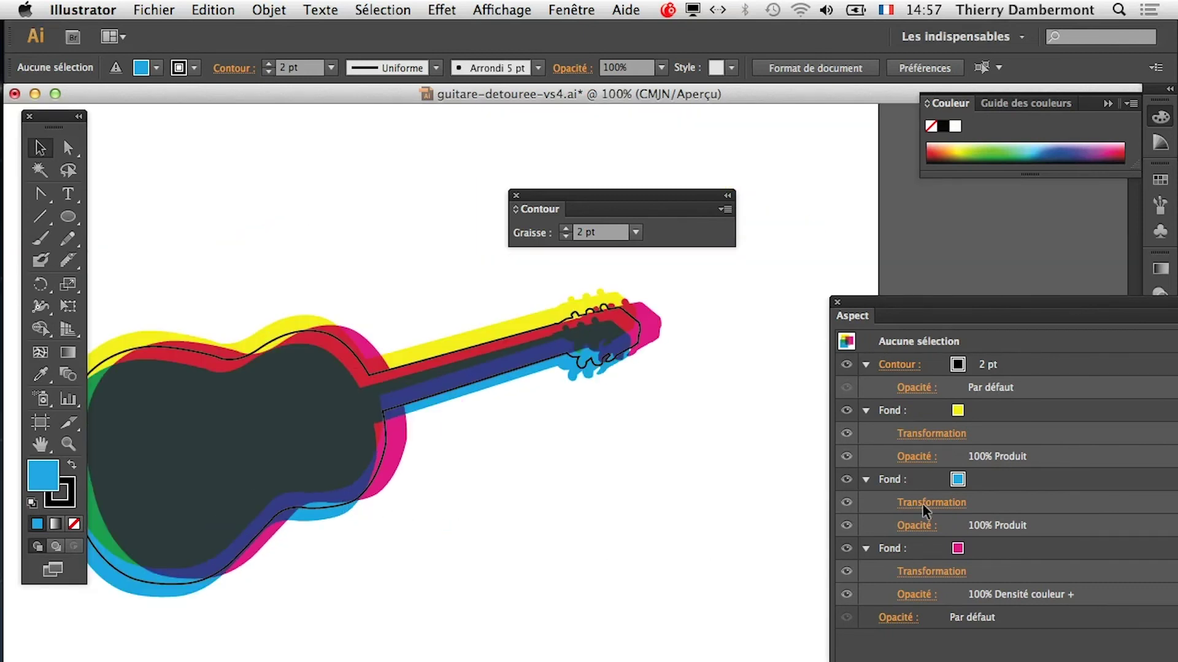
# Try to set the opacity of the blue and yellow fills to 50% with nothing selected.
pyautogui.moveTo(872, 309); pyautogui.dragTo(781, 293)
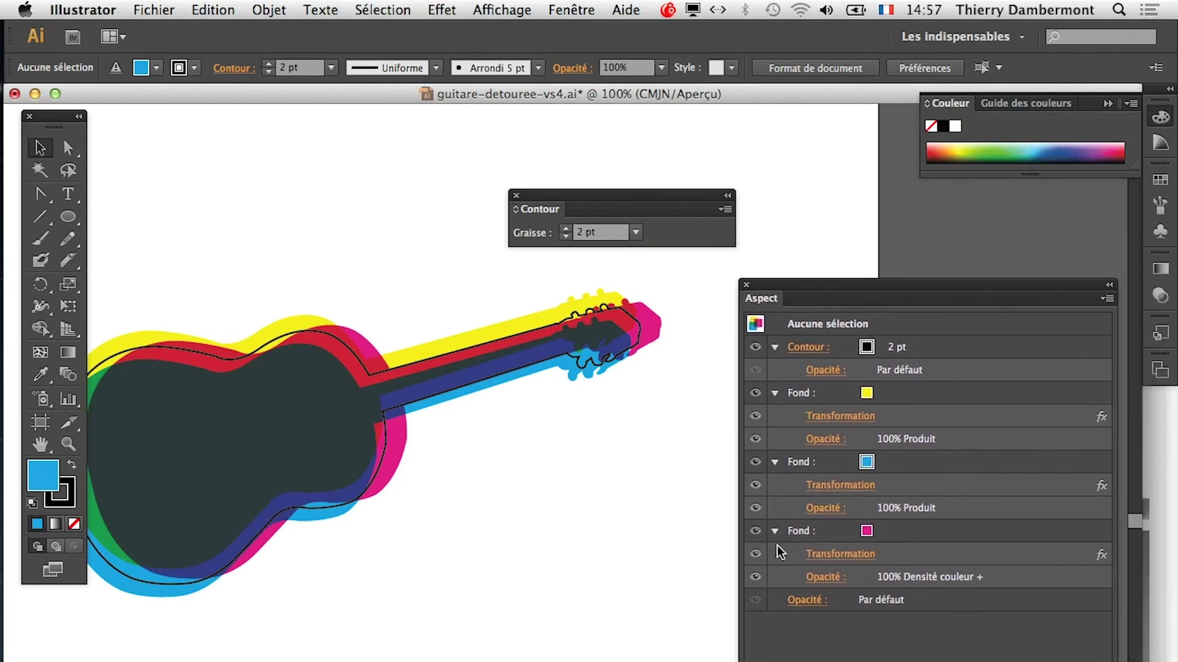
pyautogui.click(844, 507)
pyautogui.click(831, 543)
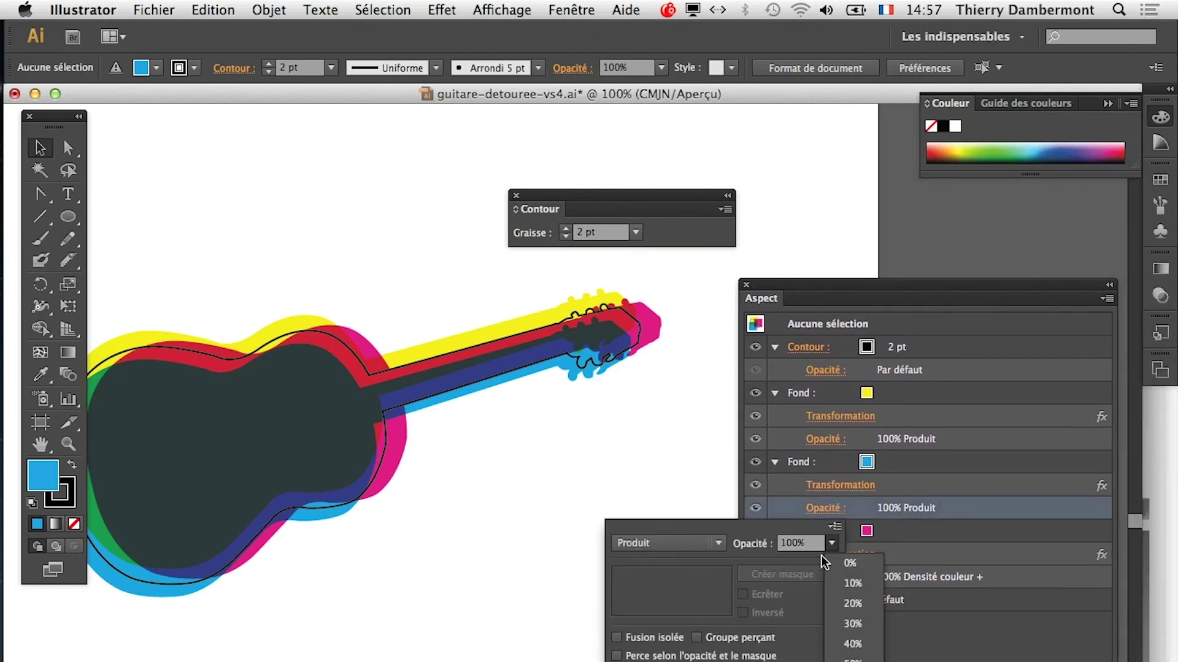
pyautogui.click(852, 660)
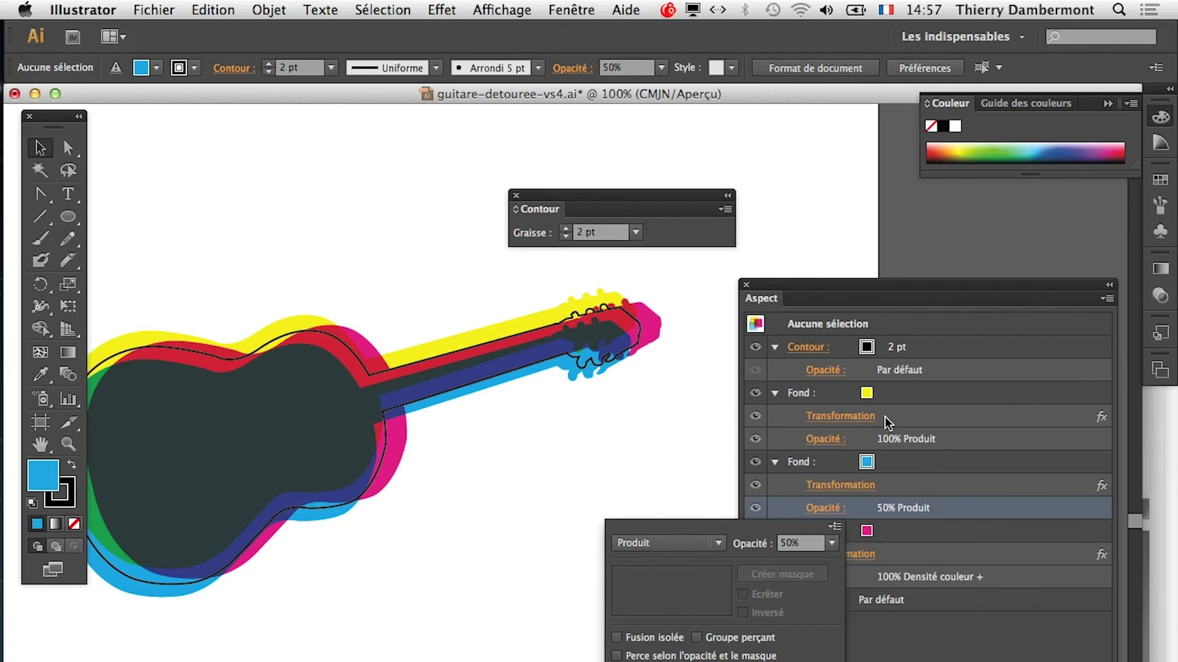
pyautogui.click(845, 441)
pyautogui.click(824, 439)
pyautogui.click(831, 475)
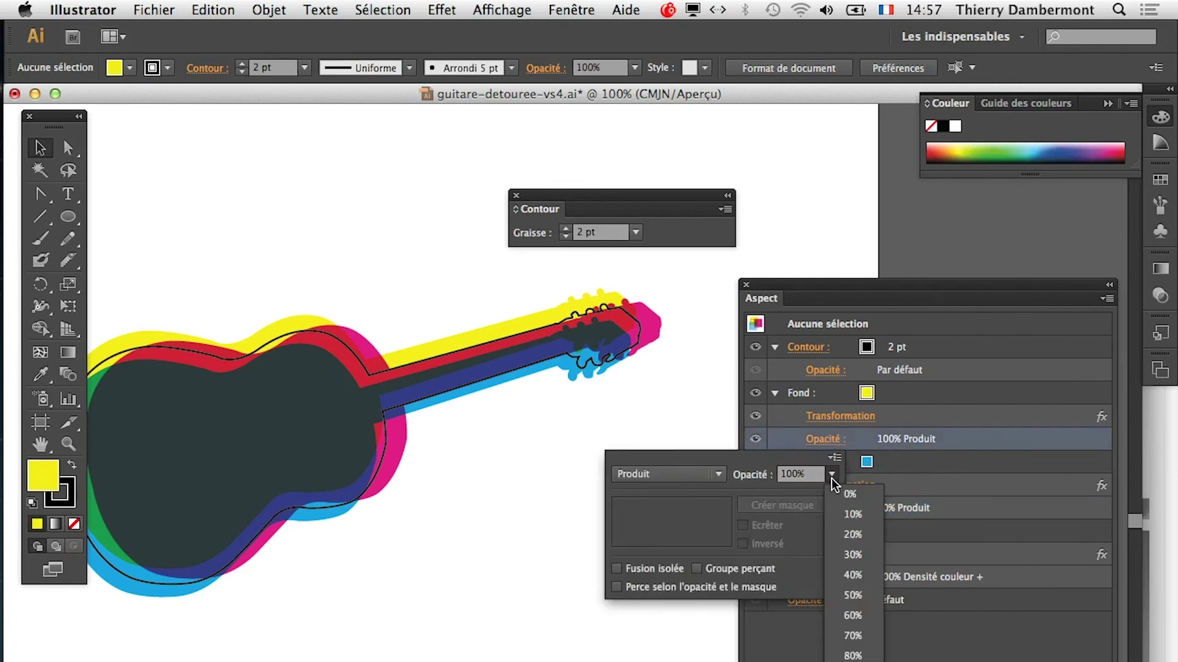
pyautogui.click(839, 592)
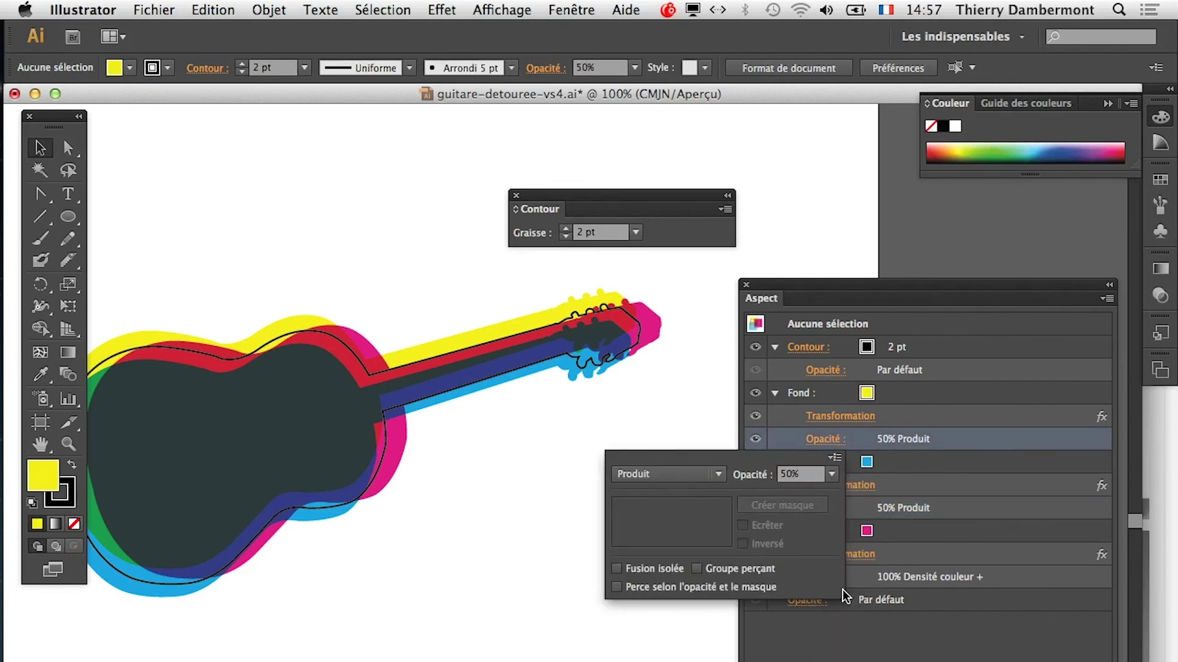
# Select the guitar path and set its blue fill's opacity to 50%.
pyautogui.click(536, 299)
pyautogui.moveTo(421, 310); pyautogui.dragTo(584, 466)
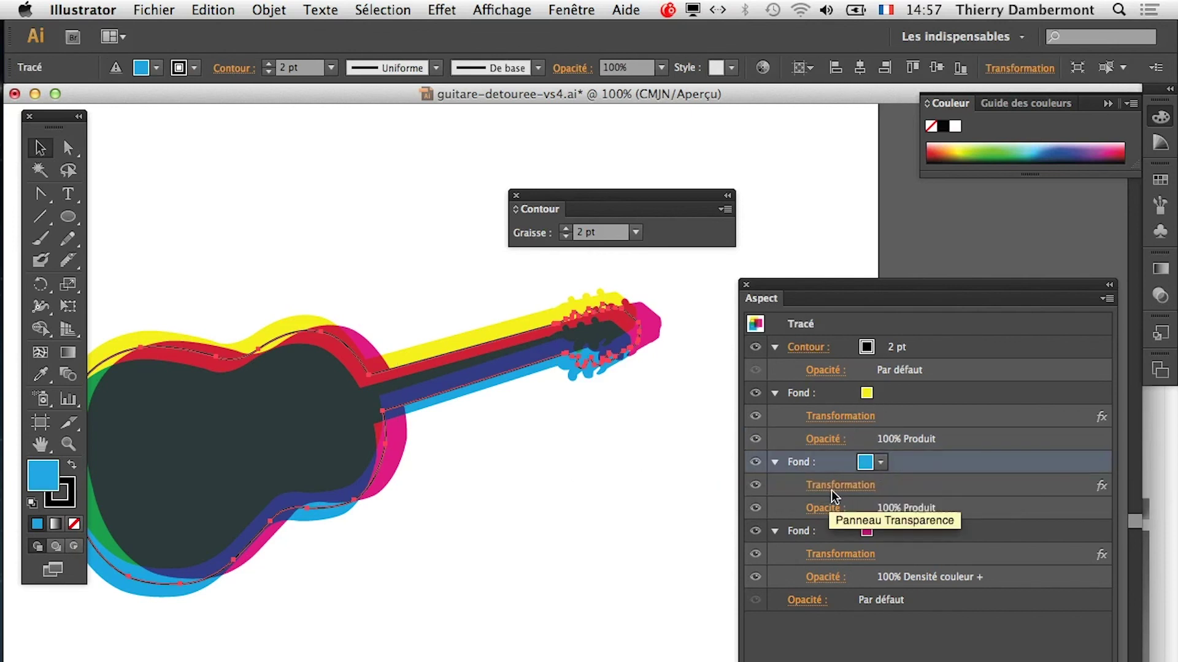
pyautogui.click(822, 509)
pyautogui.click(832, 545)
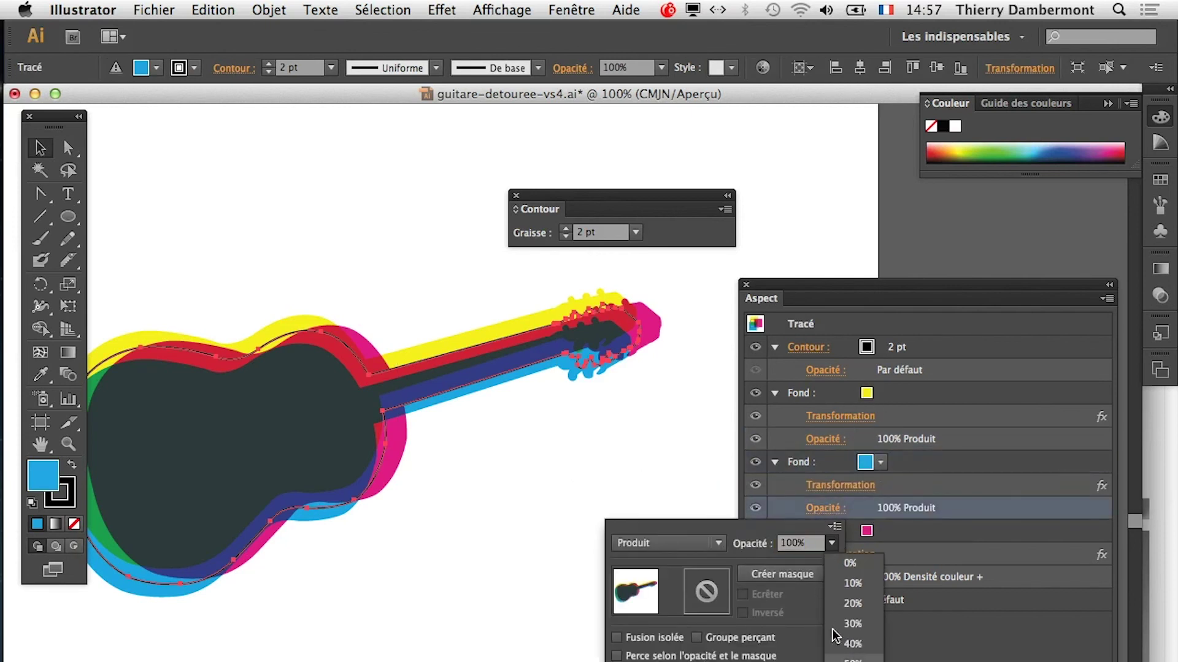
pyautogui.click(833, 629)
pyautogui.click(893, 611)
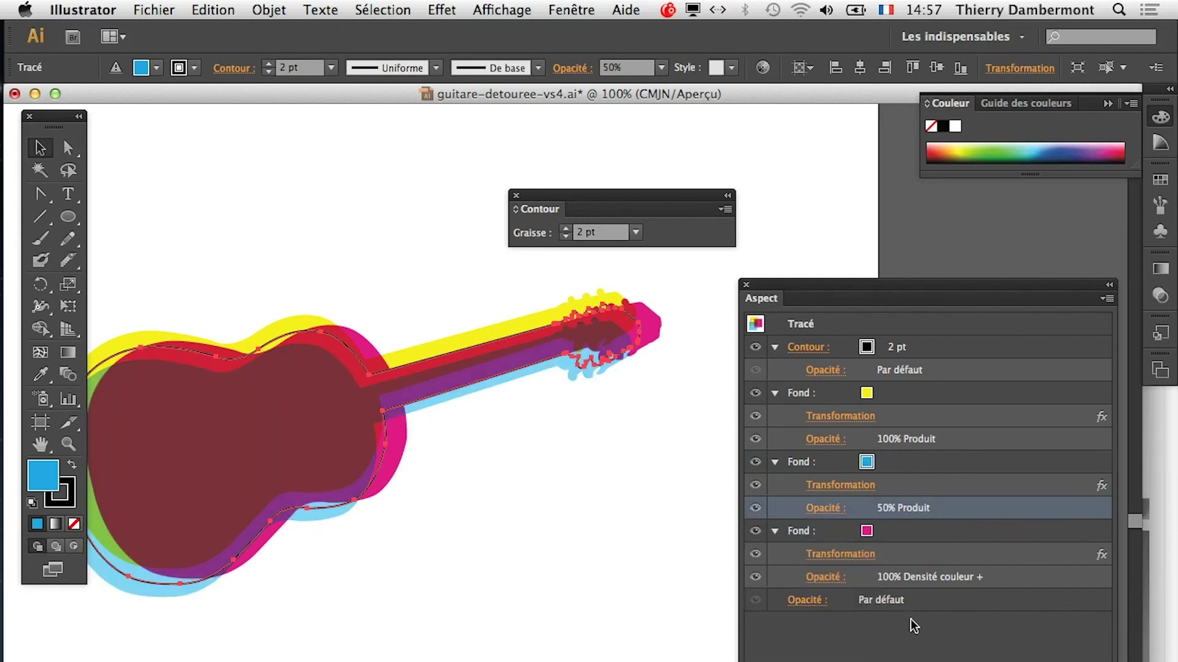
# Set the opacity of the guitar's magenta fill to 50%.
pyautogui.click(881, 531)
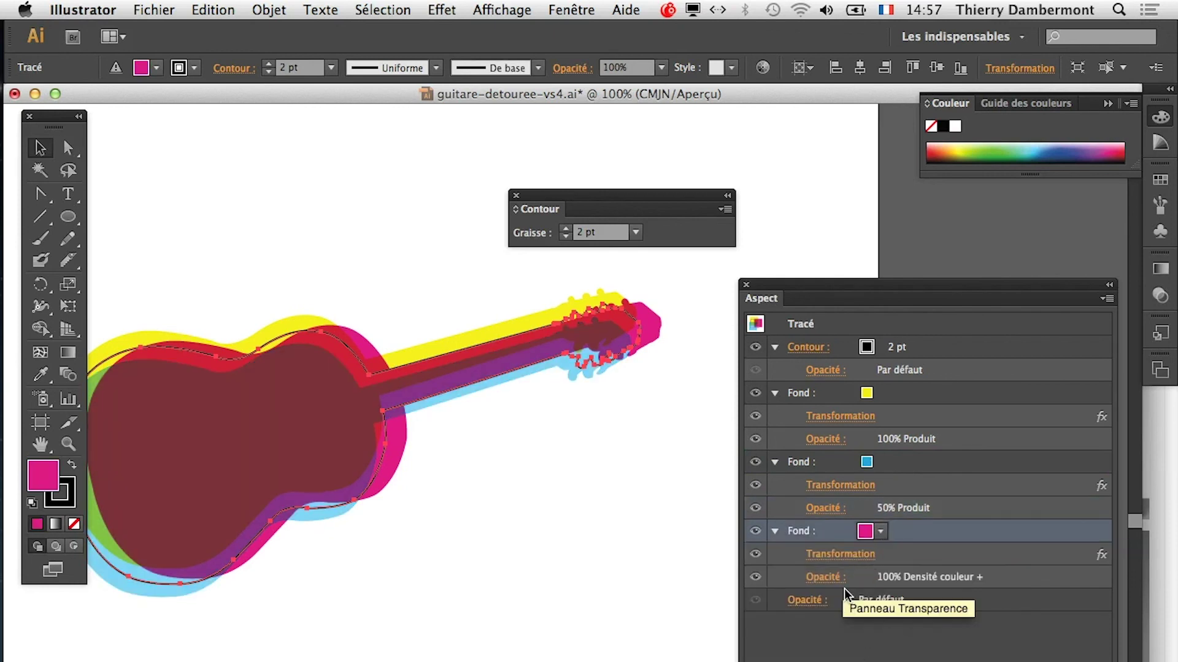
pyautogui.click(825, 577)
pyautogui.click(831, 611)
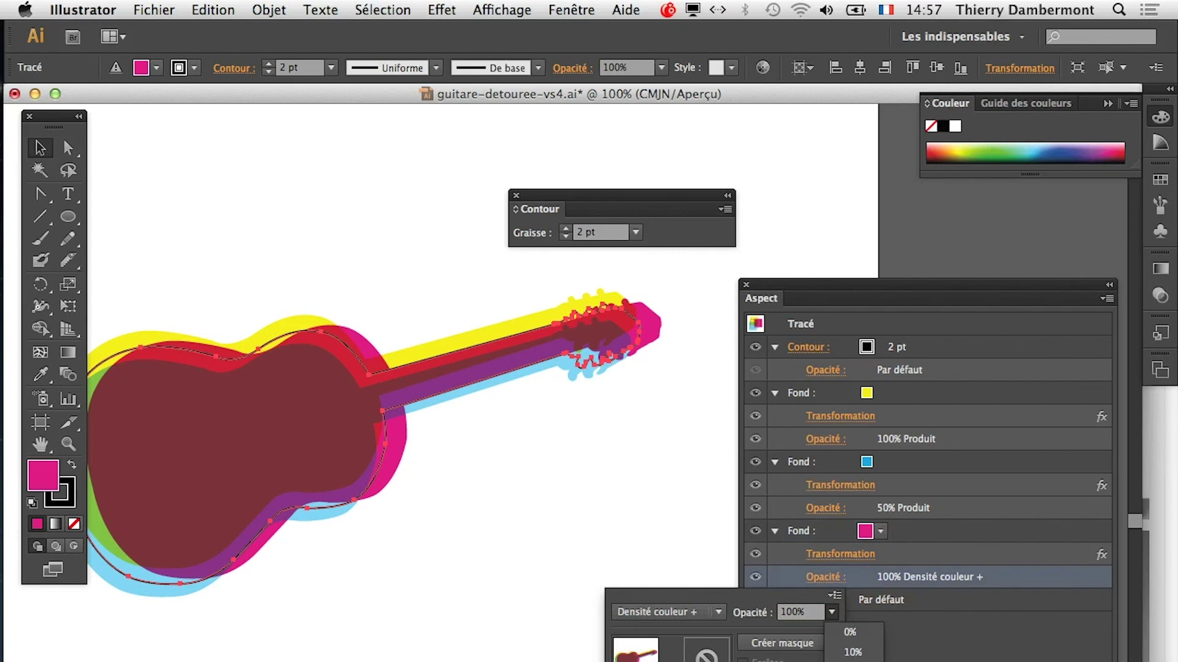
pyautogui.click(852, 661)
pyautogui.click(890, 643)
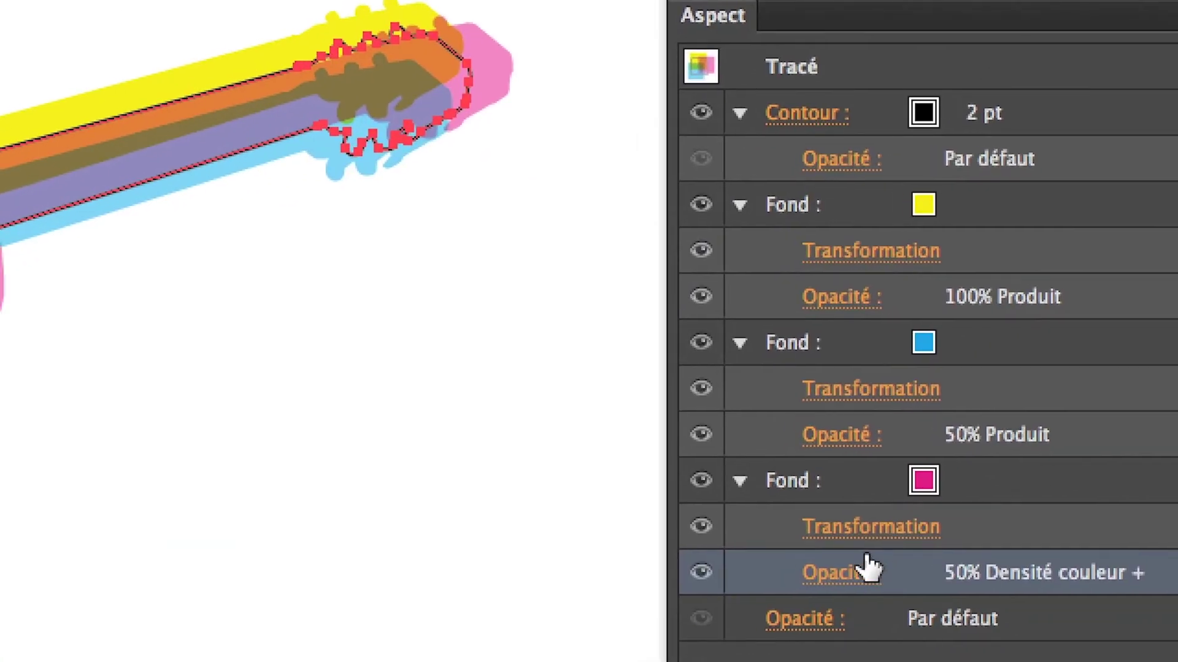
# Change the magenta fill's blending mode to Produit.
pyautogui.click(865, 565)
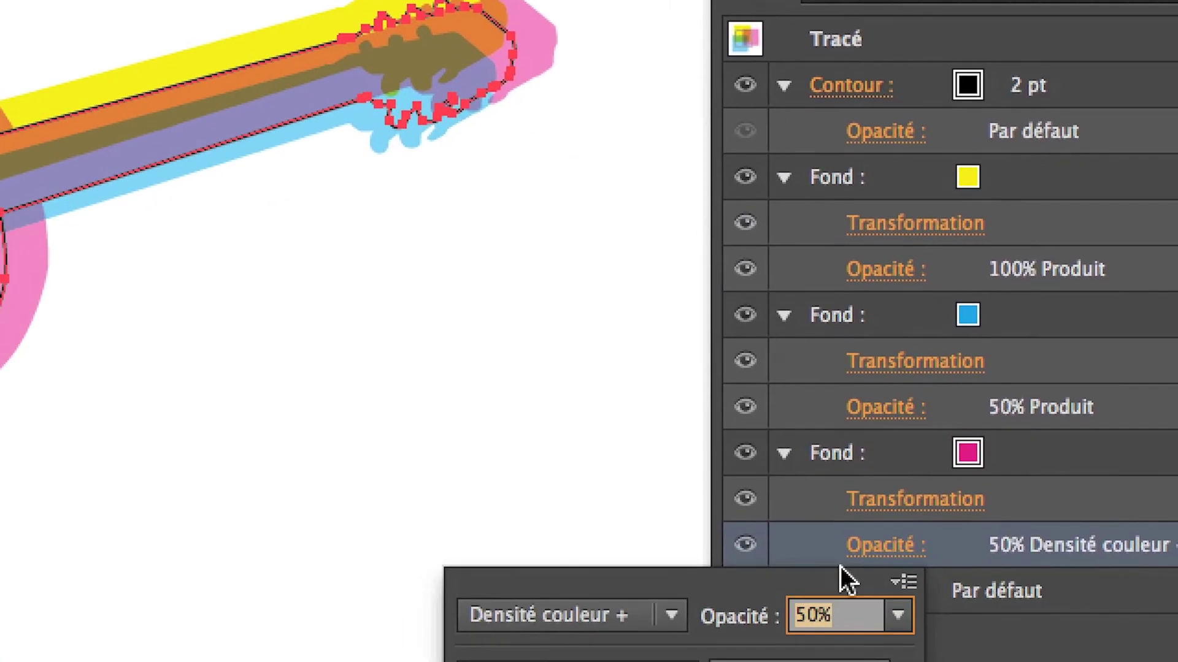
pyautogui.click(779, 582)
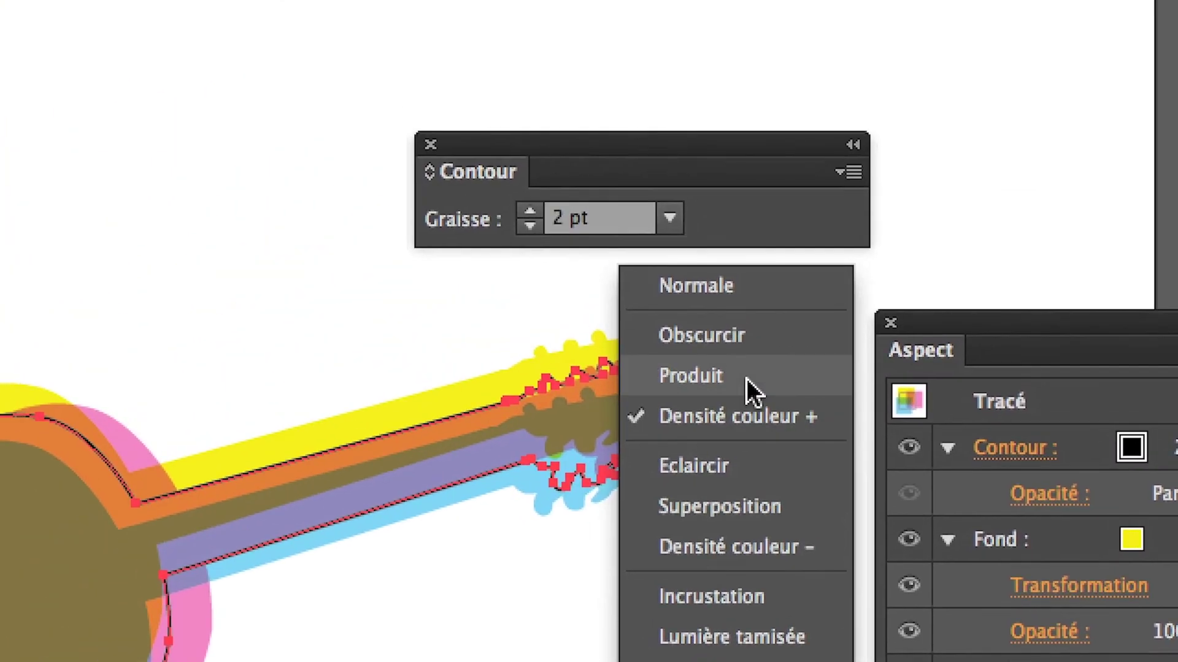
pyautogui.click(746, 381)
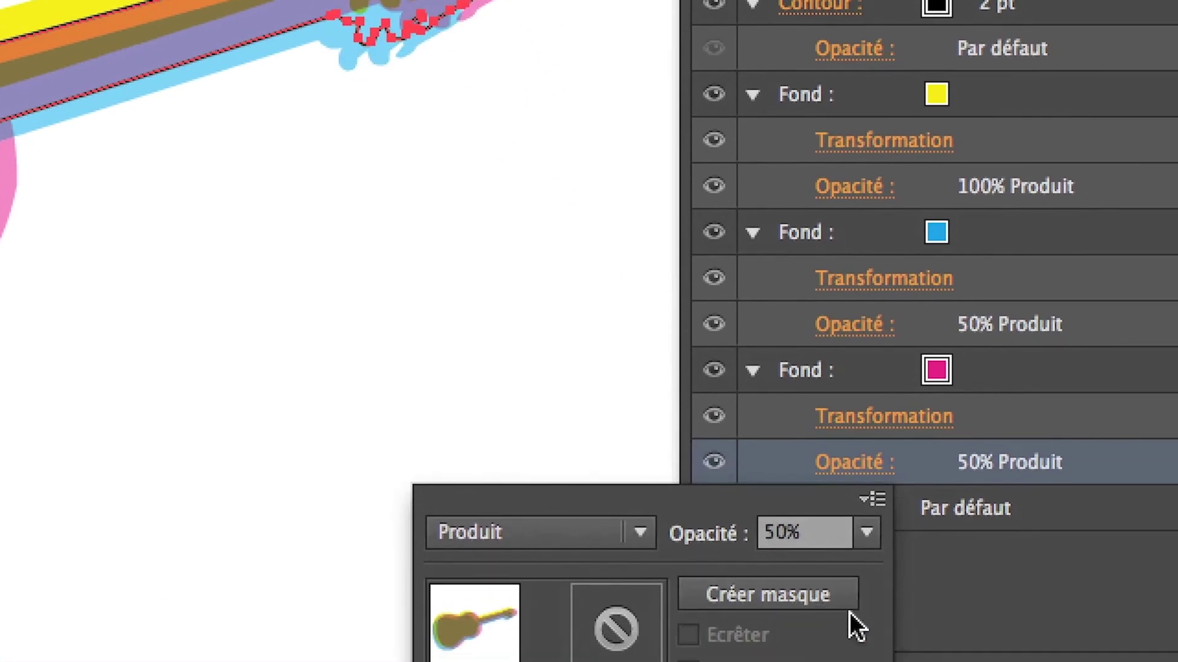
pyautogui.click(1173, 661)
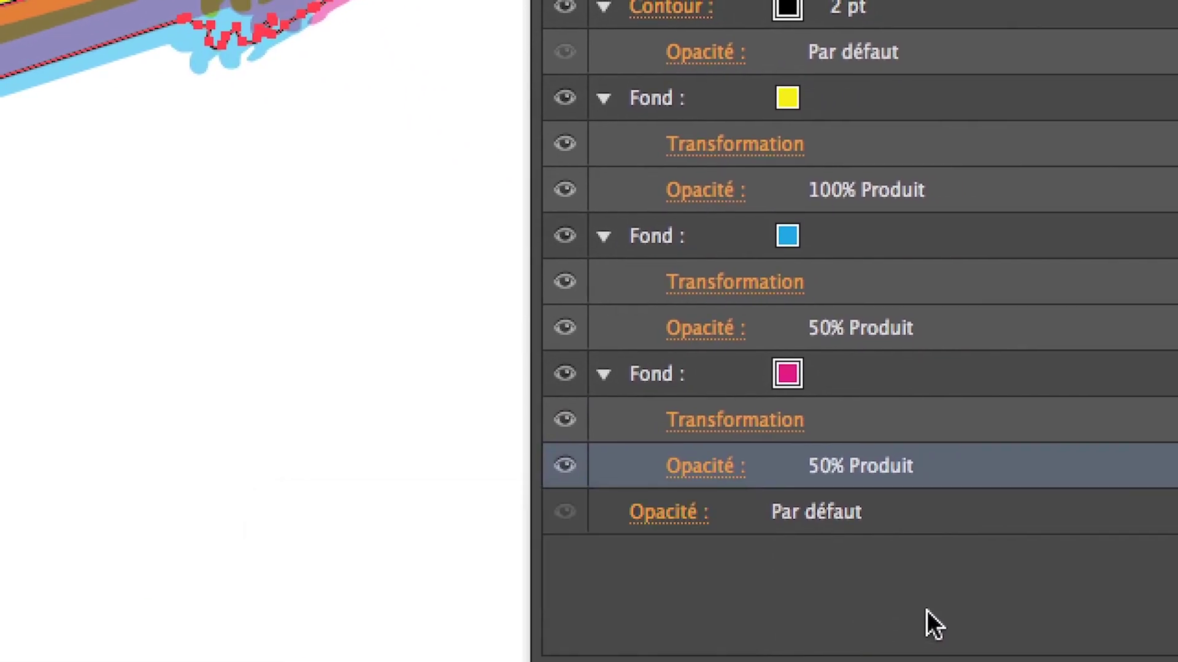